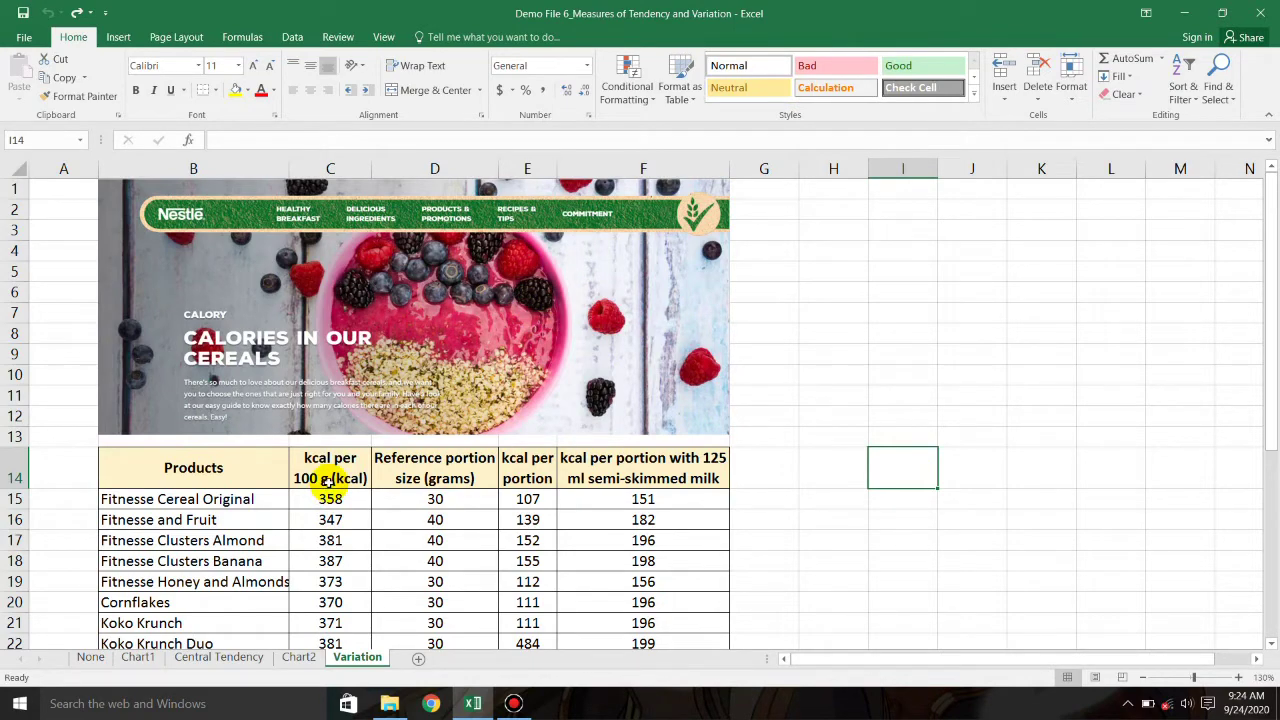
# Review the five variation labels and the kcal, portion size and kcal per portion columns.
pyautogui.scroll(-3, 263, 457)
pyautogui.moveTo(200, 312); pyautogui.dragTo(204, 602)
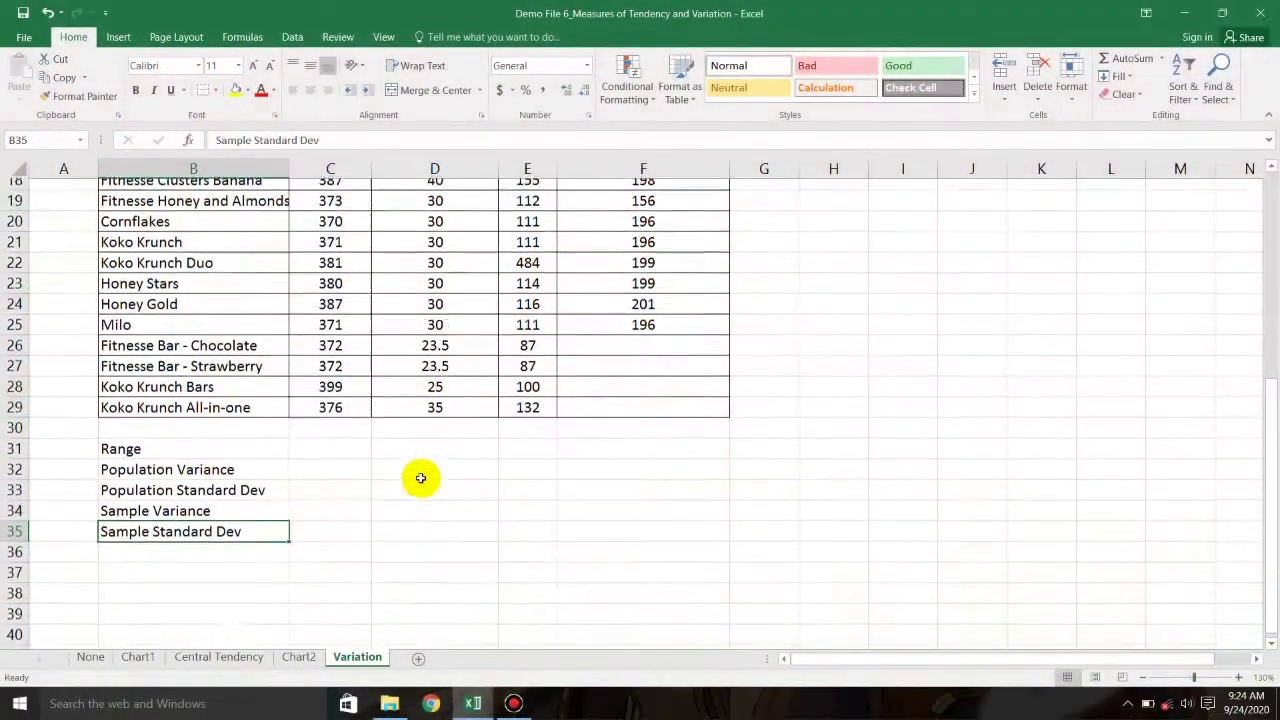
pyautogui.scroll(-1, 420, 477)
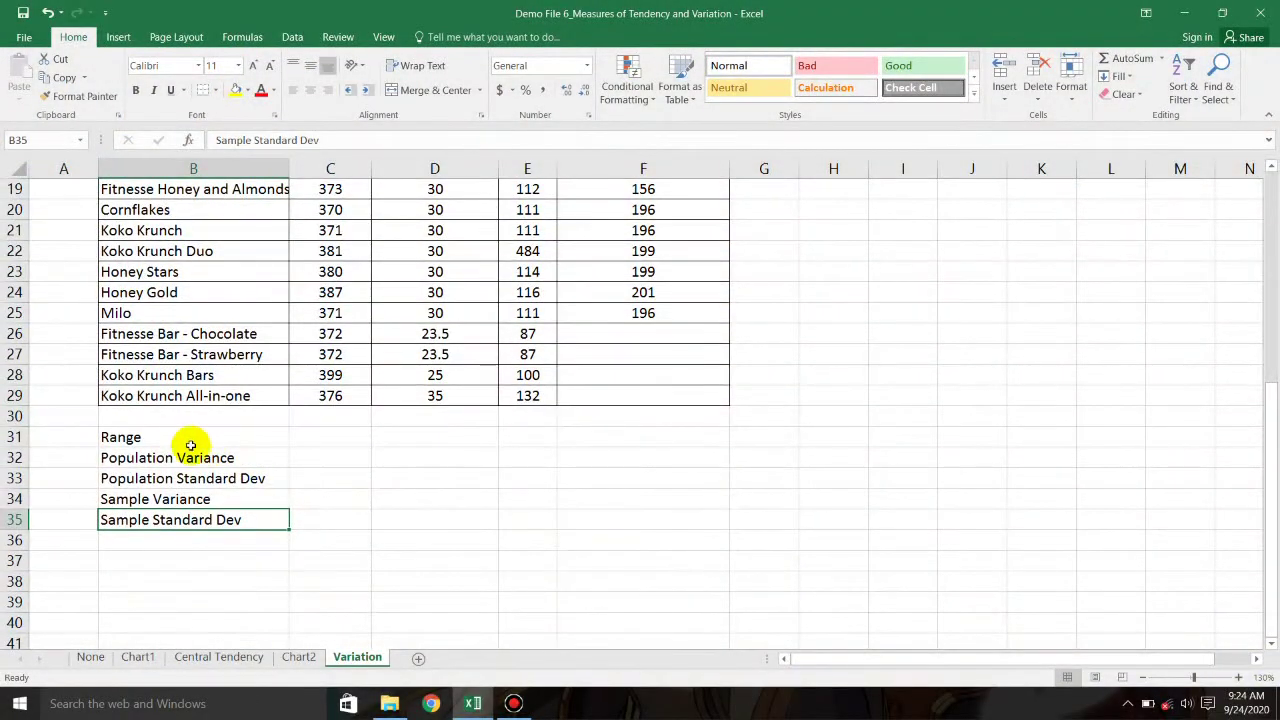
pyautogui.click(186, 440)
pyautogui.click(203, 458)
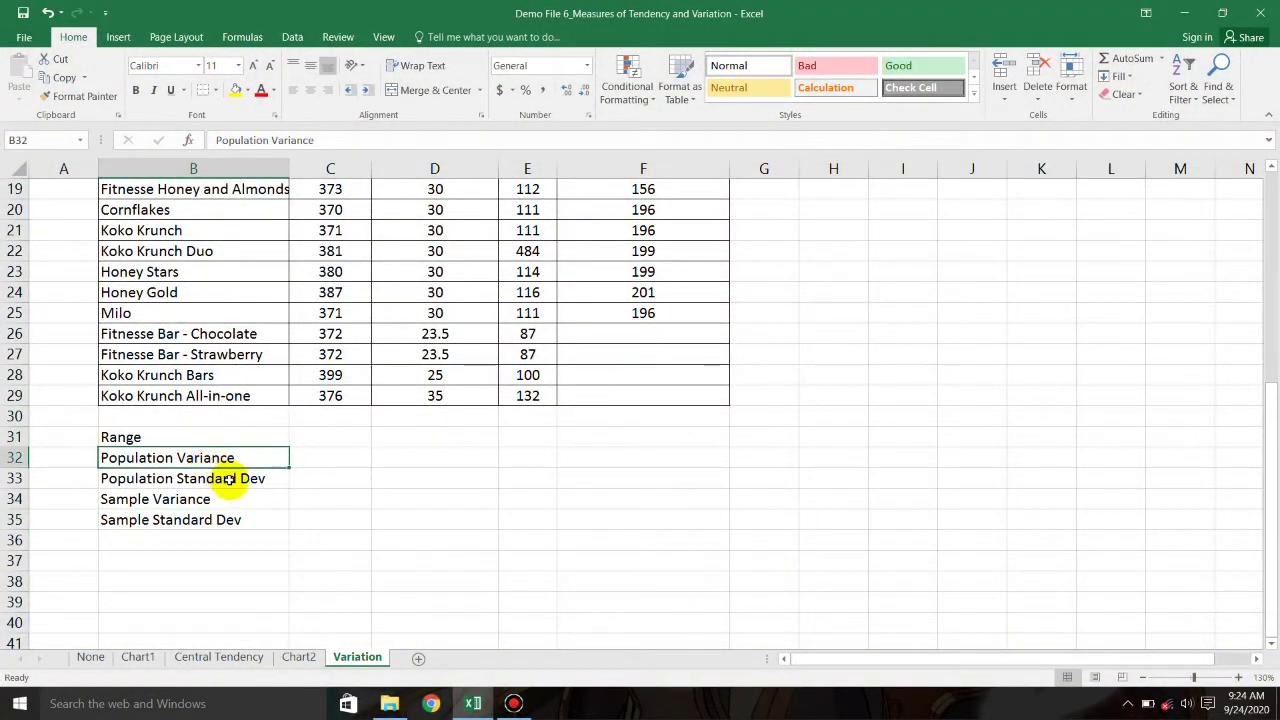
pyautogui.click(228, 479)
pyautogui.click(225, 503)
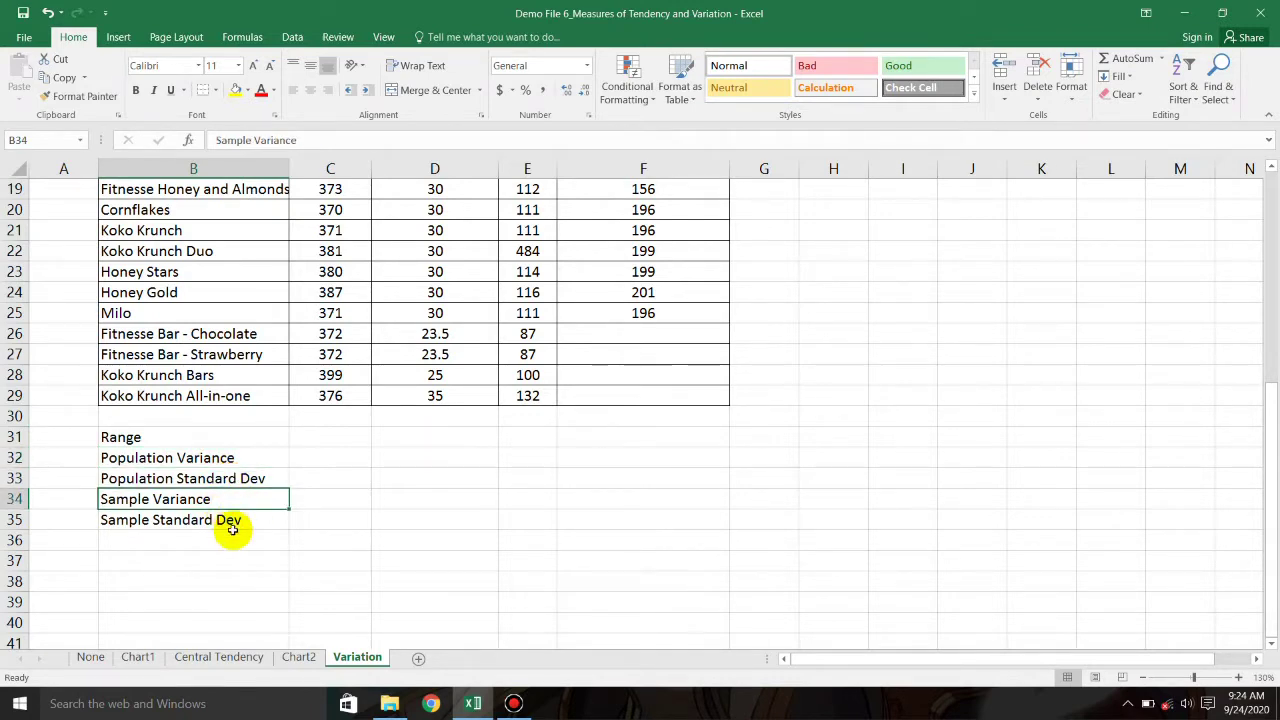
pyautogui.click(232, 528)
pyautogui.scroll(3, 428, 505)
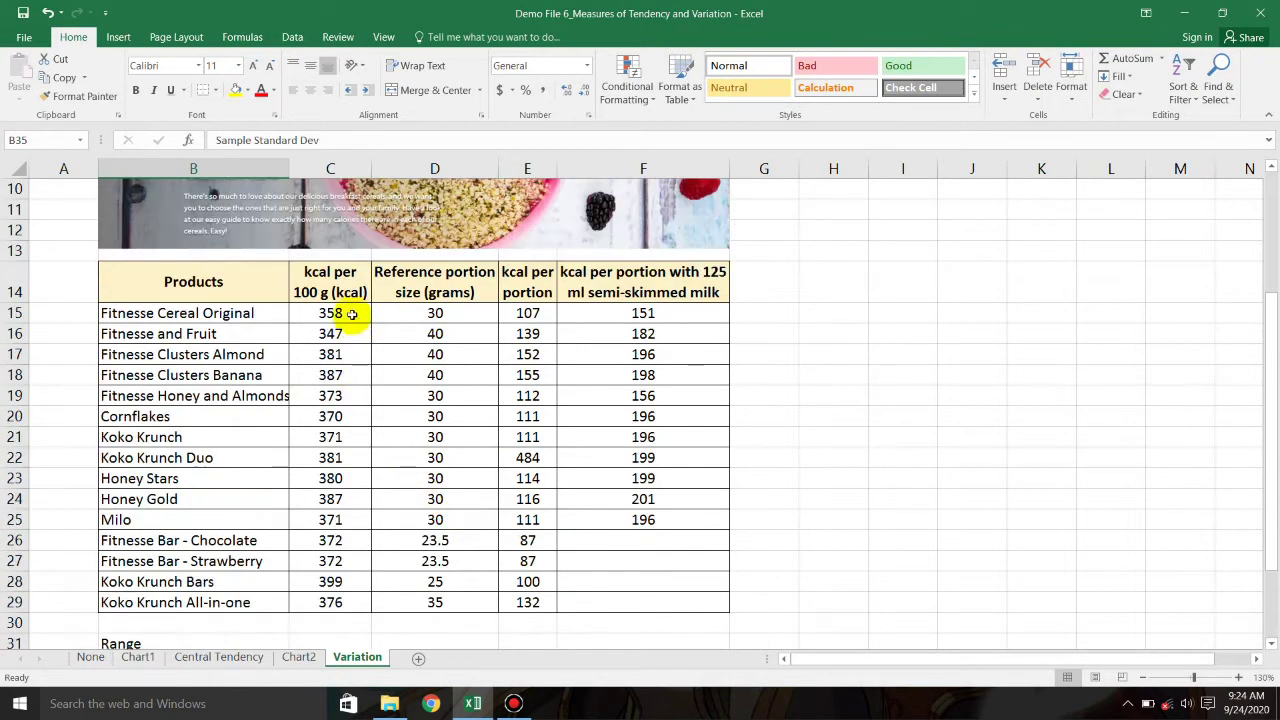
pyautogui.moveTo(351, 314); pyautogui.dragTo(330, 602)
pyautogui.moveTo(405, 316); pyautogui.dragTo(400, 522)
pyautogui.moveTo(527, 333); pyautogui.dragTo(527, 519)
pyautogui.click(764, 375)
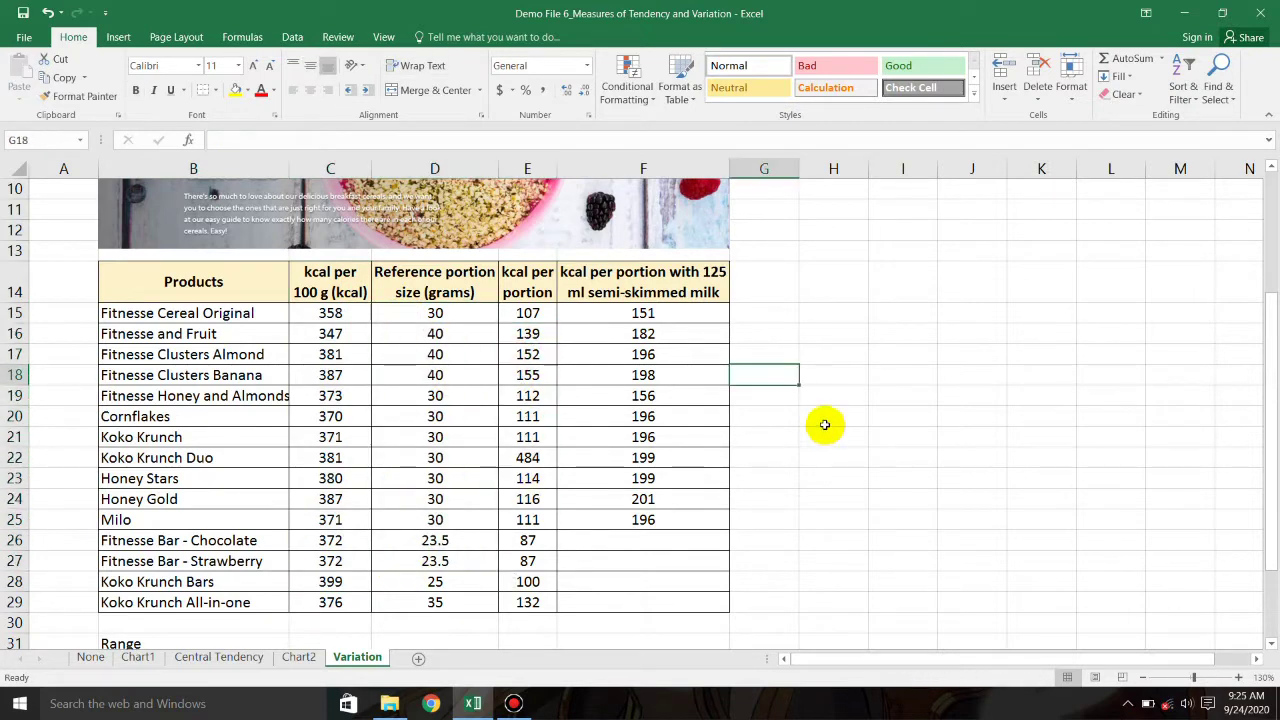
pyautogui.scroll(-3, 824, 425)
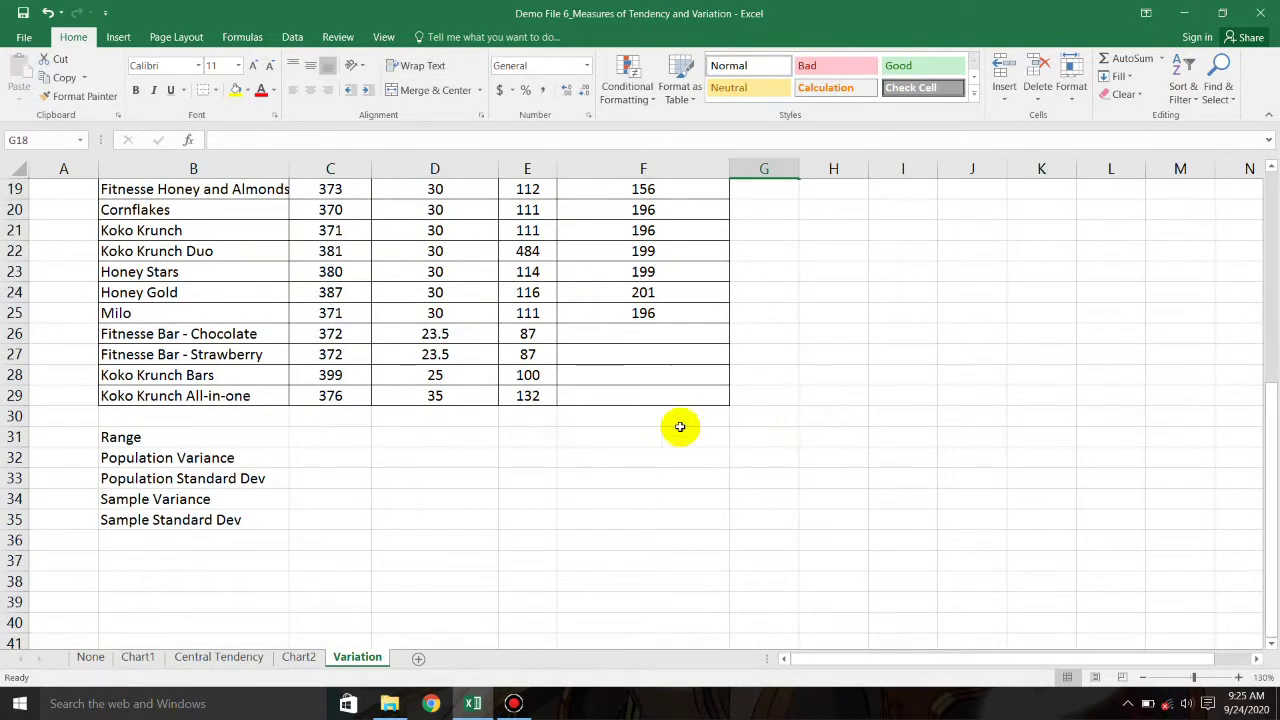
# Enter =MAX(C15:C29)-MIN(C15:C29) in C31 beside the Range label.
pyautogui.click(316, 437)
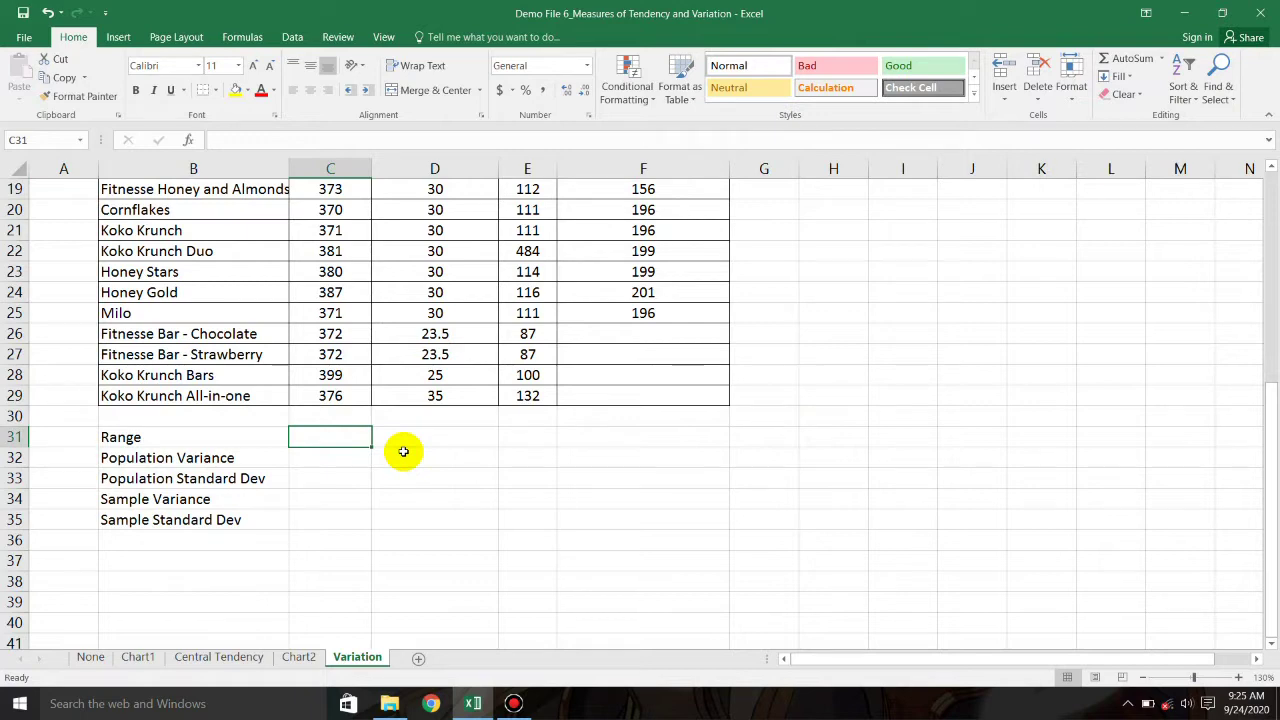
pyautogui.write('=')
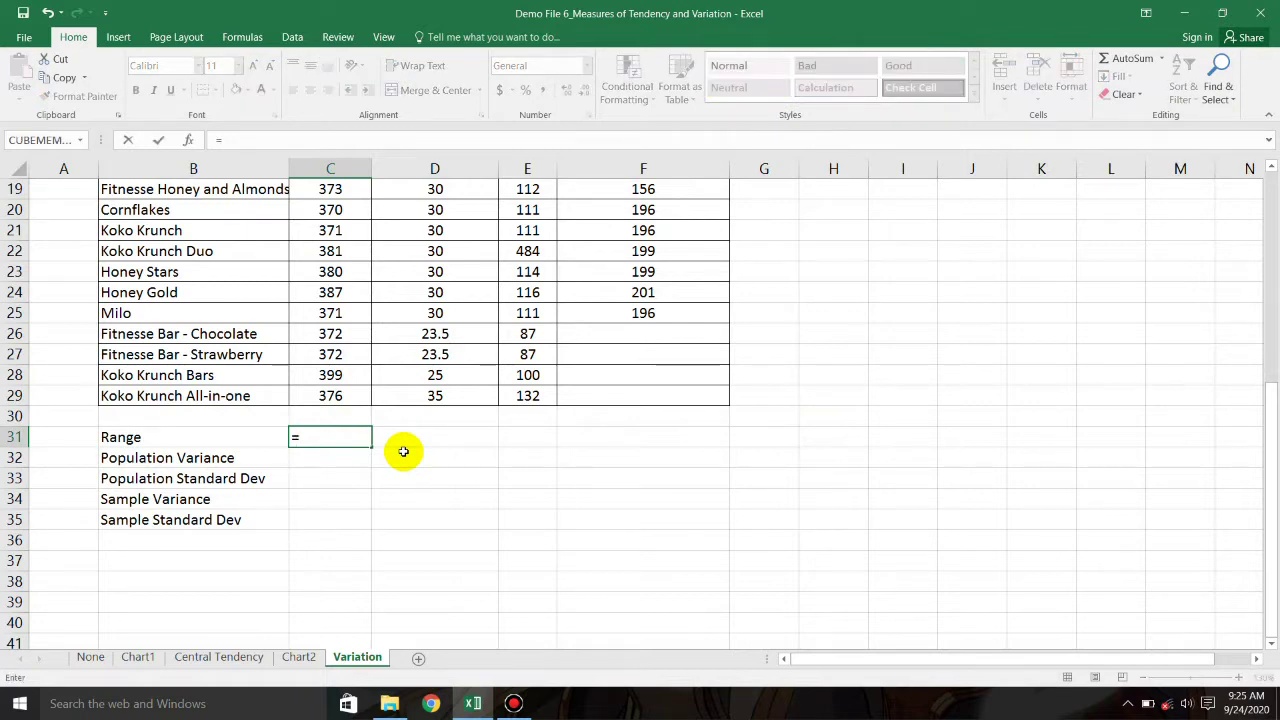
pyautogui.write('max(')
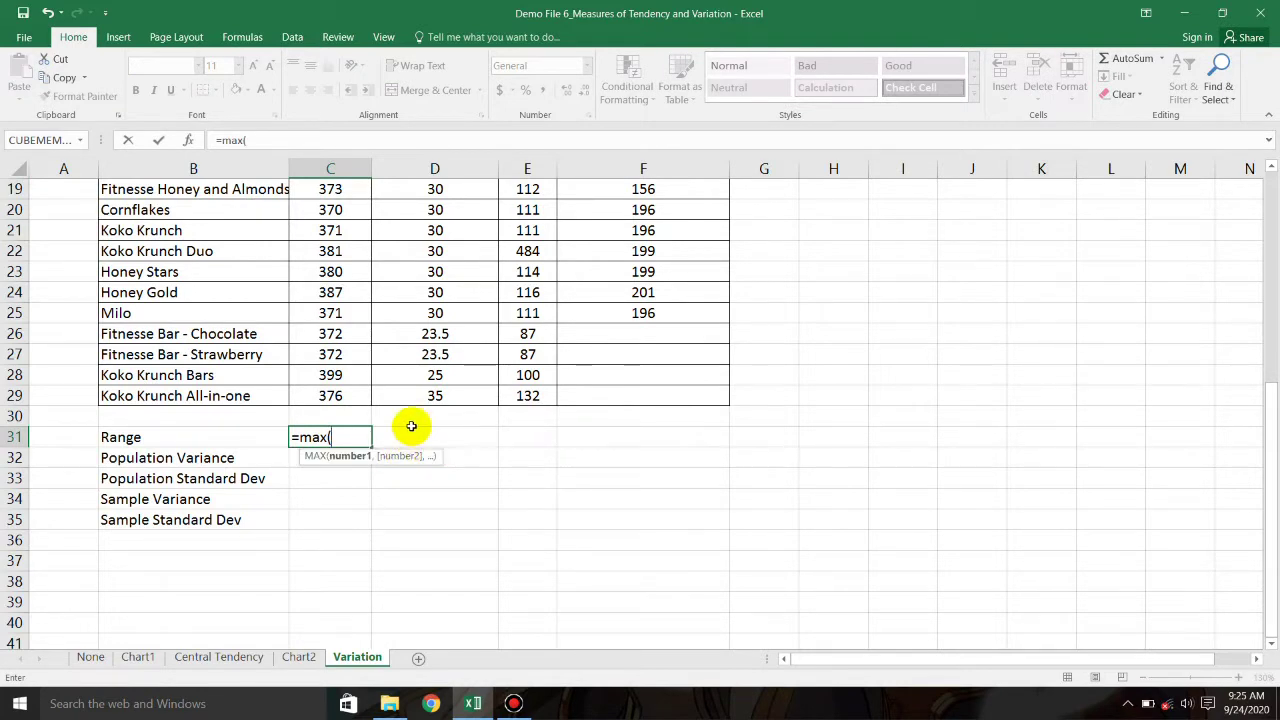
pyautogui.scroll(2, 410, 425)
pyautogui.moveTo(340, 256); pyautogui.dragTo(337, 542)
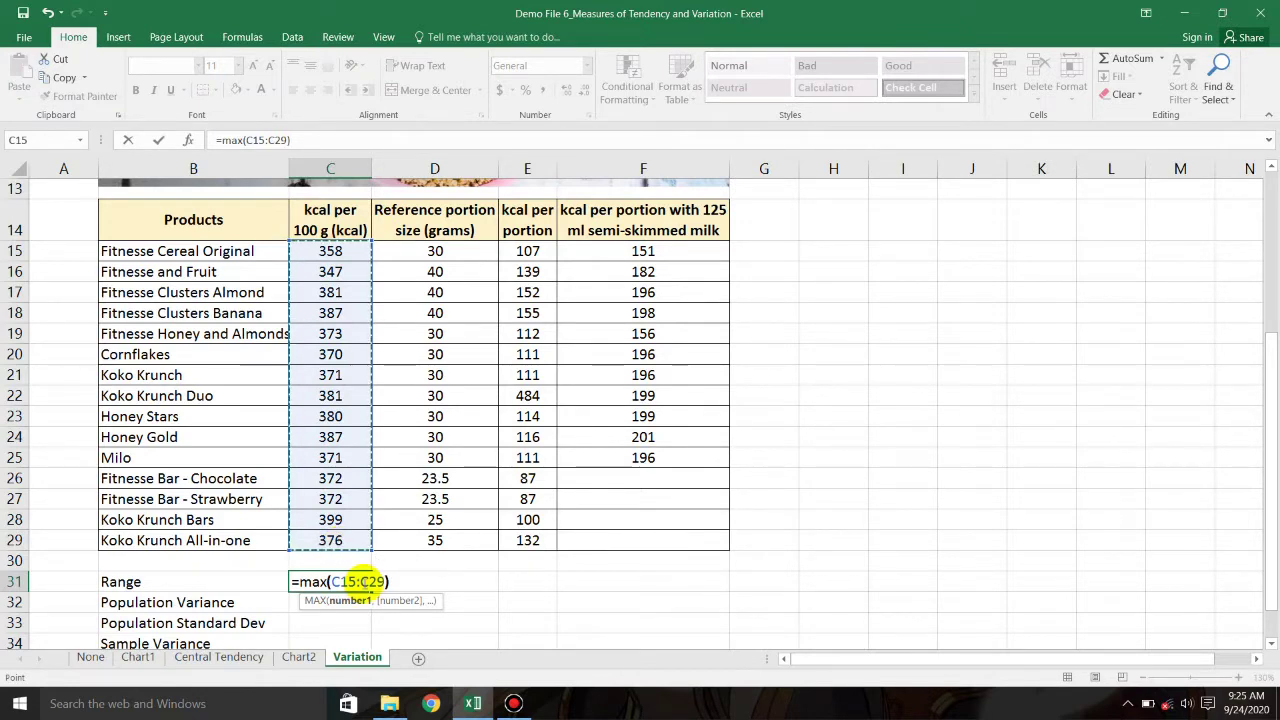
pyautogui.write(')-')
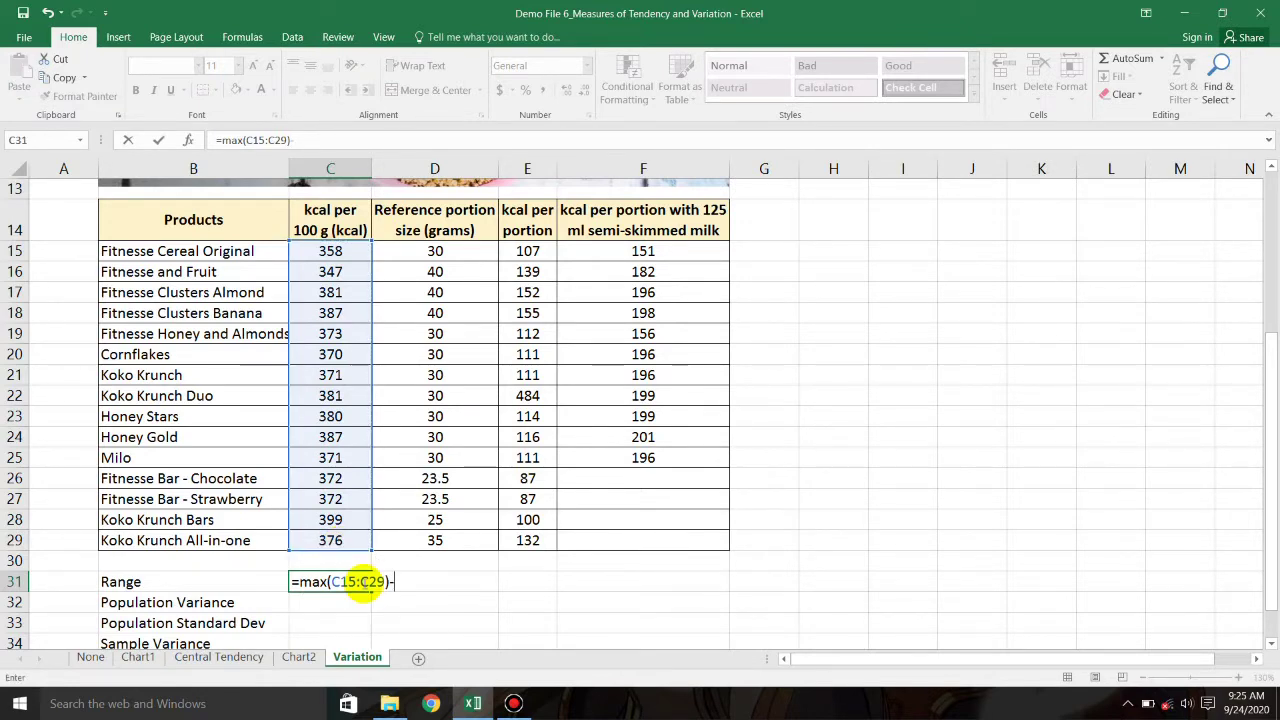
pyautogui.write('min')
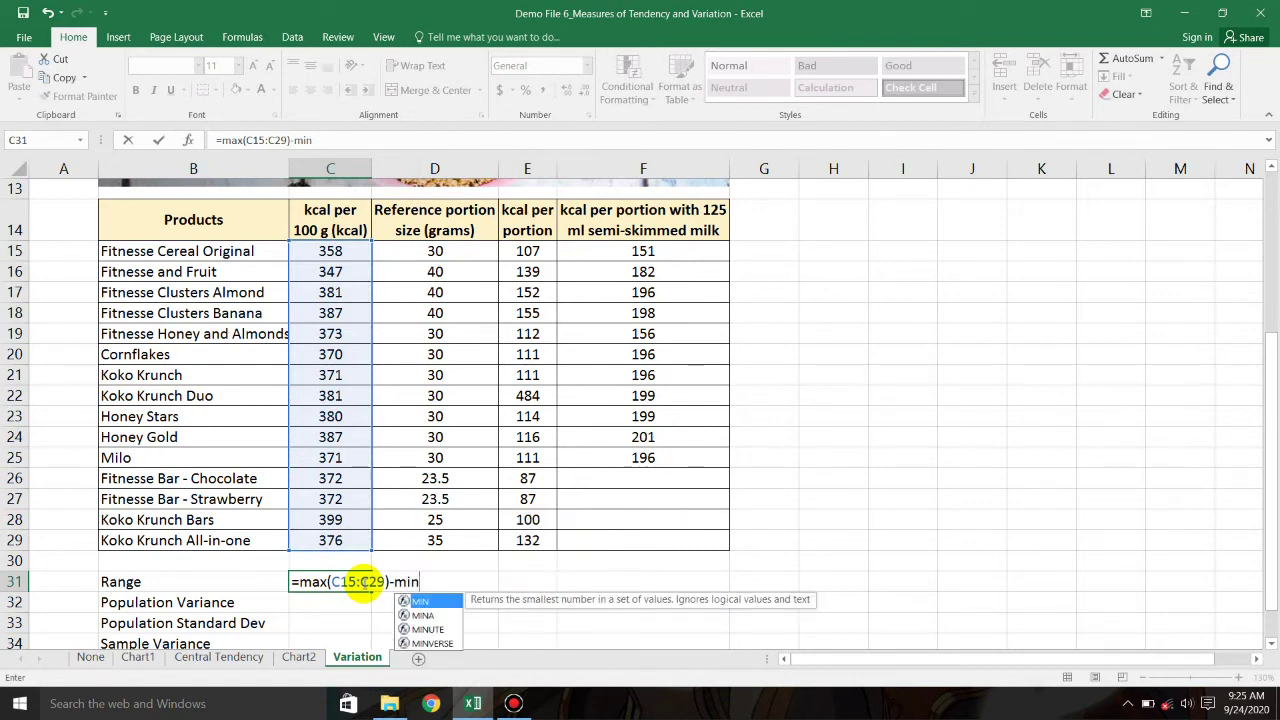
pyautogui.write('(')
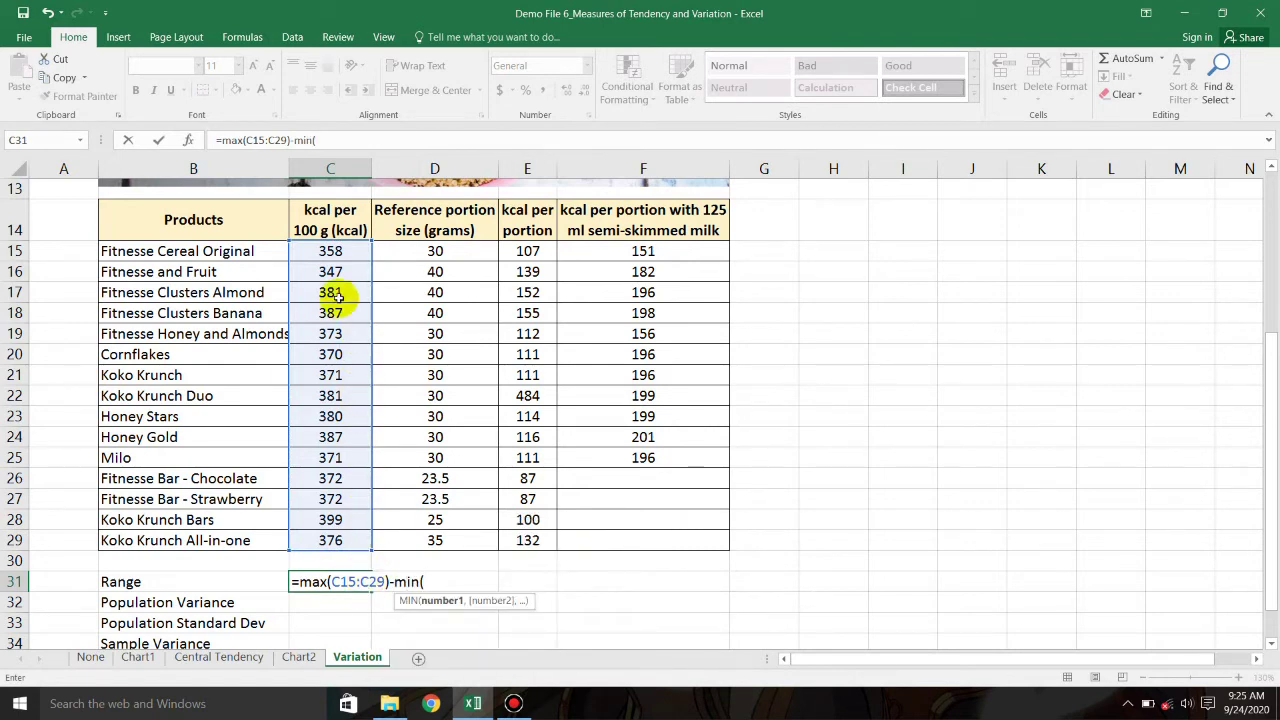
pyautogui.moveTo(333, 251); pyautogui.dragTo(310, 544)
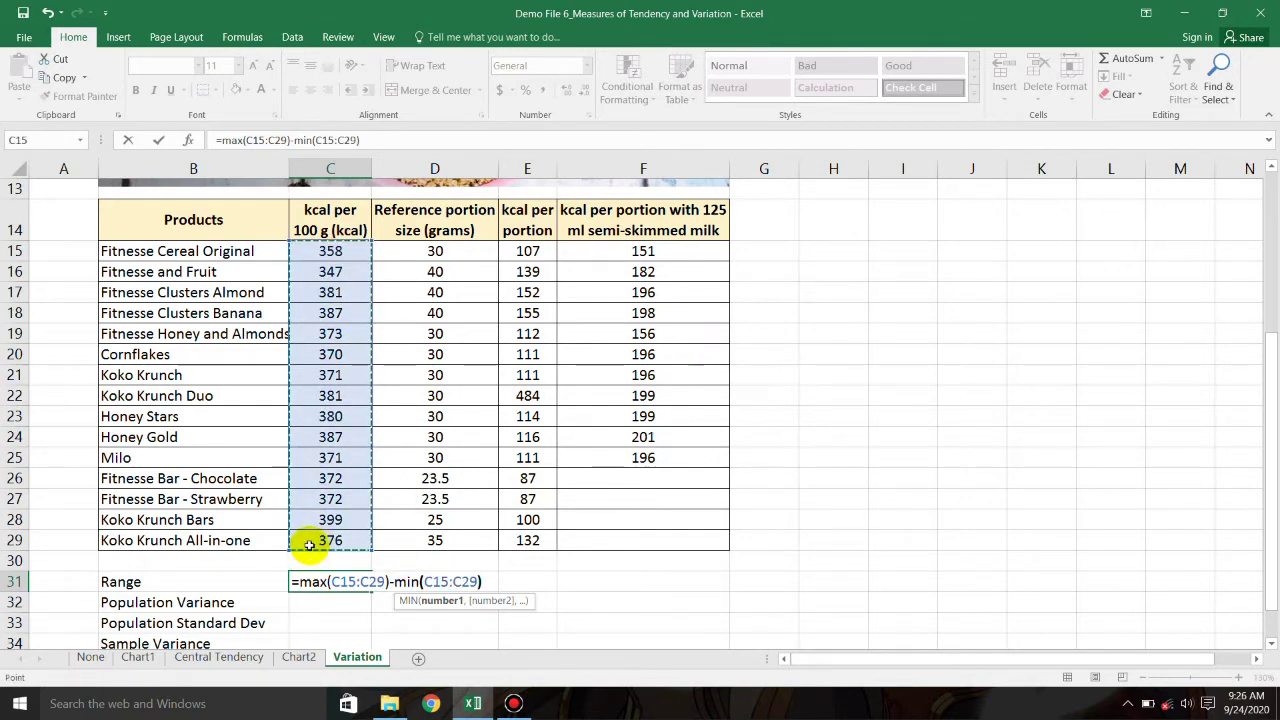
pyautogui.press('Return')
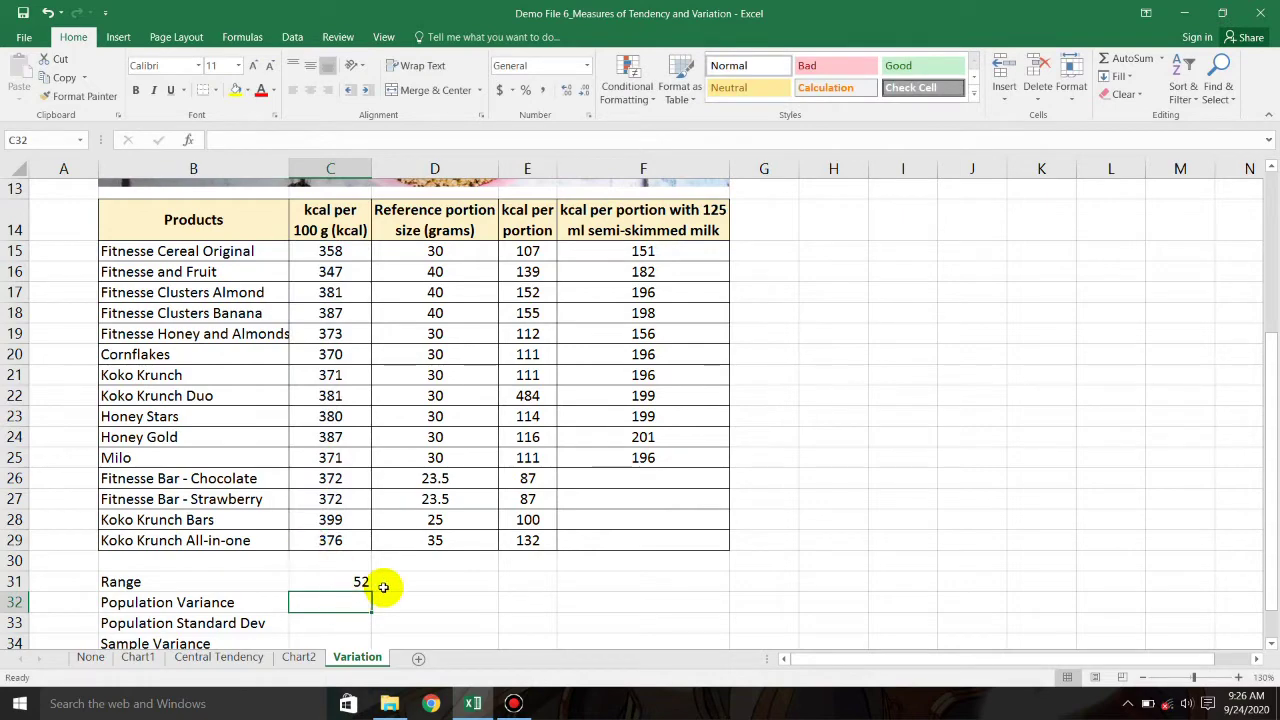
# Verify the range formula in C31 returns 52.
pyautogui.click(348, 580)
pyautogui.scroll(-1, 405, 597)
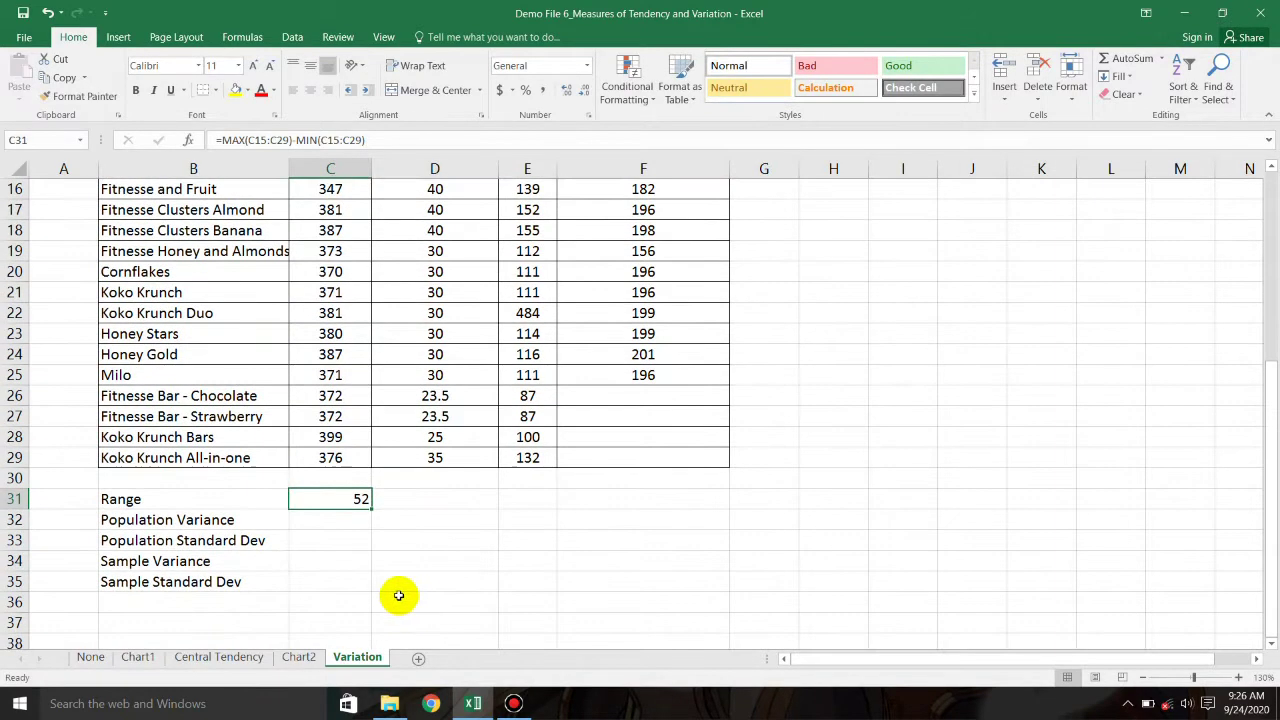
pyautogui.scroll(2, 390, 580)
pyautogui.scroll(-2, 350, 375)
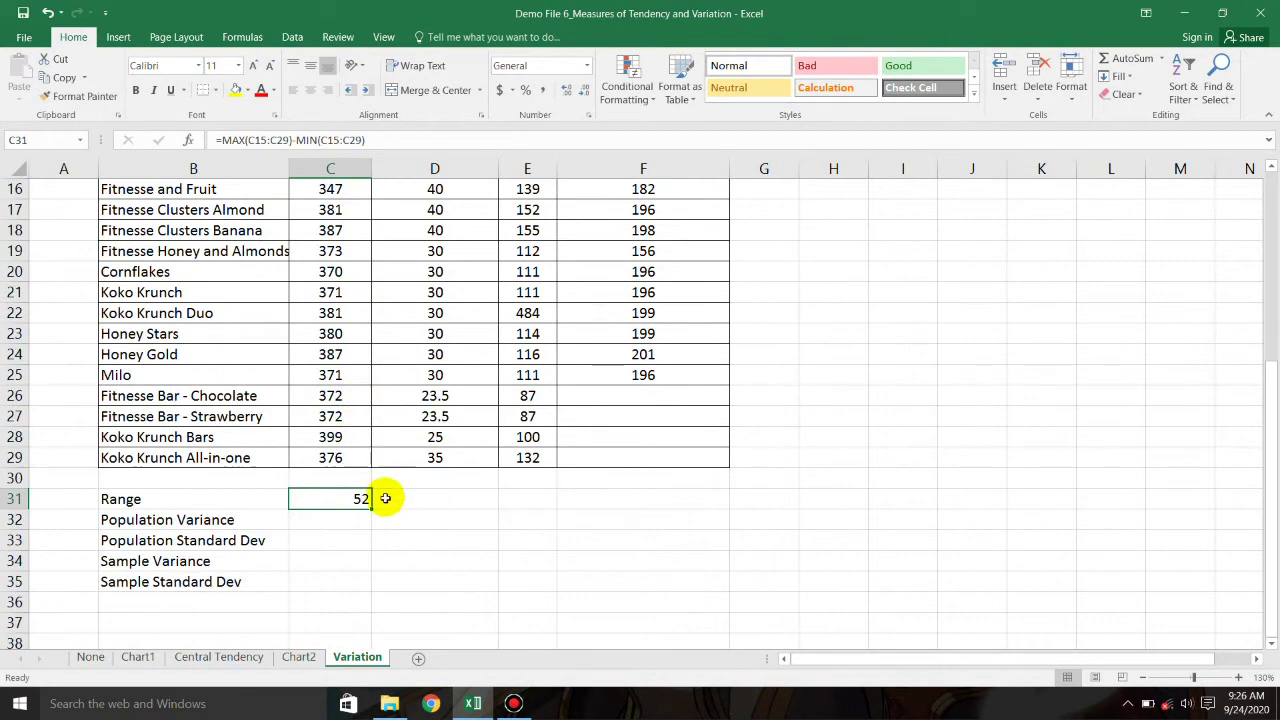
pyautogui.moveTo(362, 499)
pyautogui.mouseDown()
pyautogui.moveTo(391, 505)
pyautogui.moveTo(352, 499)
pyautogui.mouseUp()
pyautogui.click(358, 522)
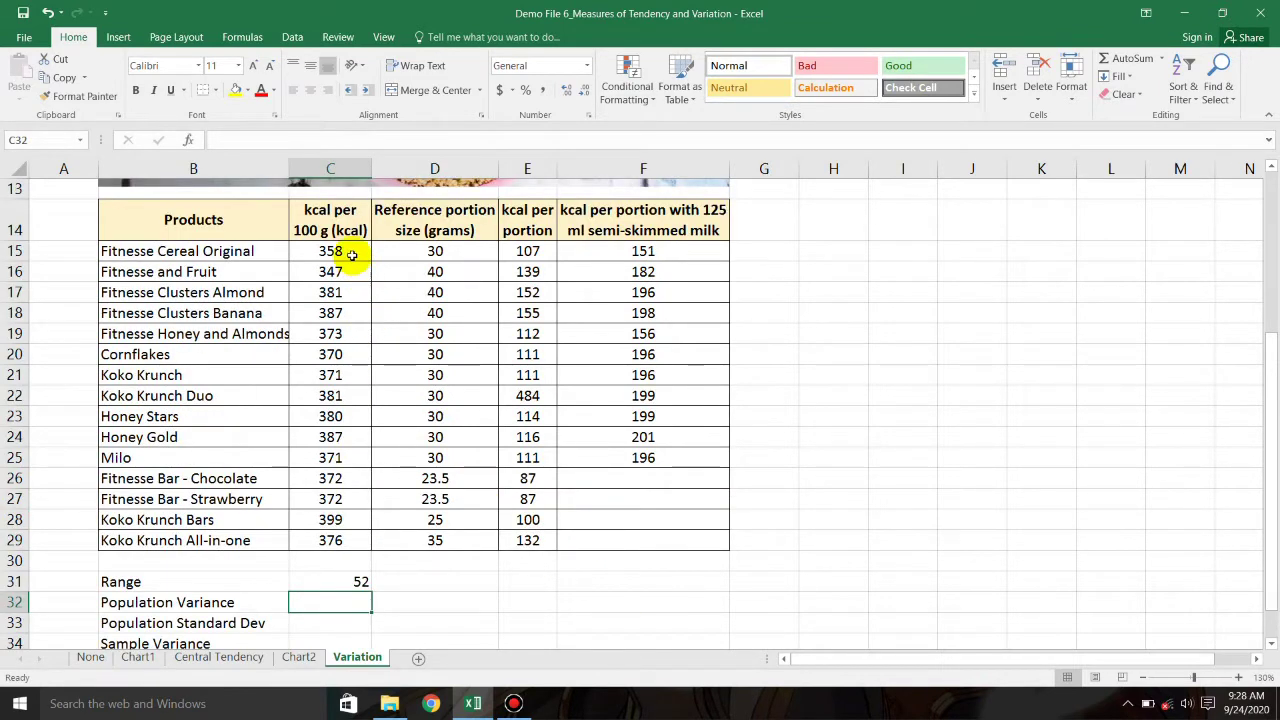
# Enter =VAR.P(C15:C29) in C32, returning 140.93333.
pyautogui.moveTo(352, 252); pyautogui.dragTo(350, 396)
pyautogui.moveTo(350, 458); pyautogui.dragTo(343, 535)
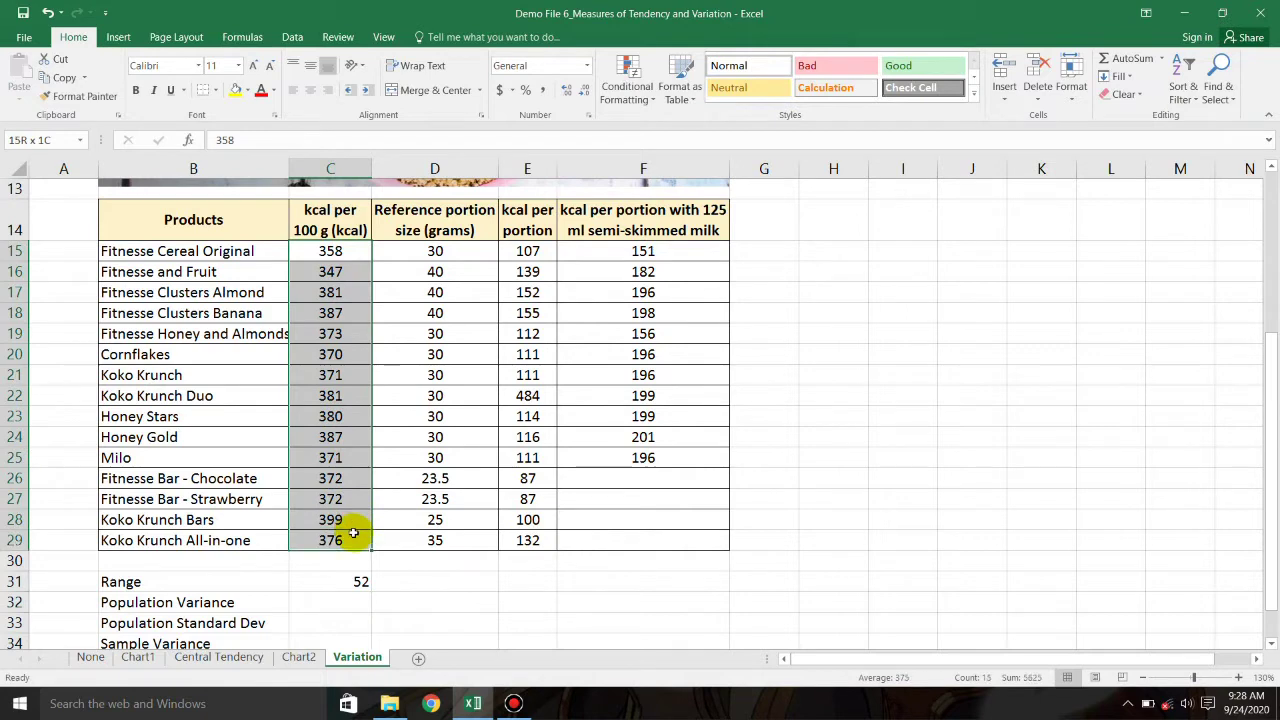
pyautogui.scroll(-1, 434, 463)
pyautogui.doubleClick(343, 521)
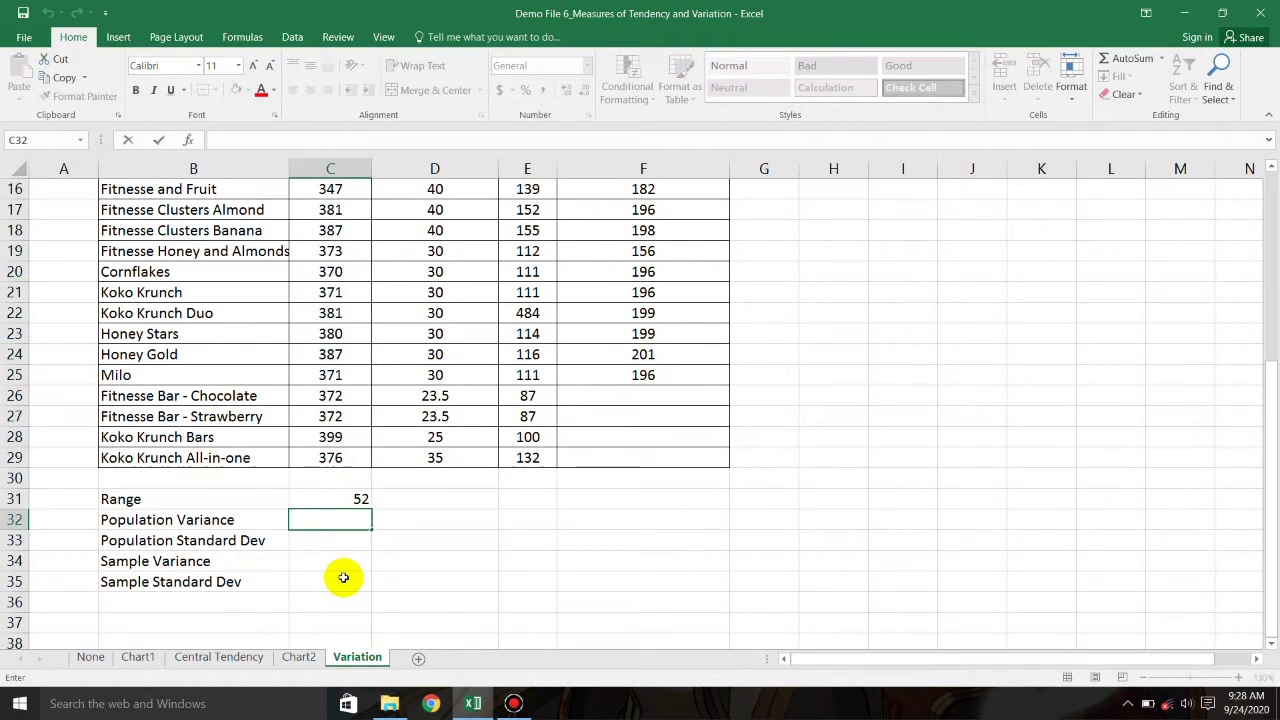
pyautogui.write('=')
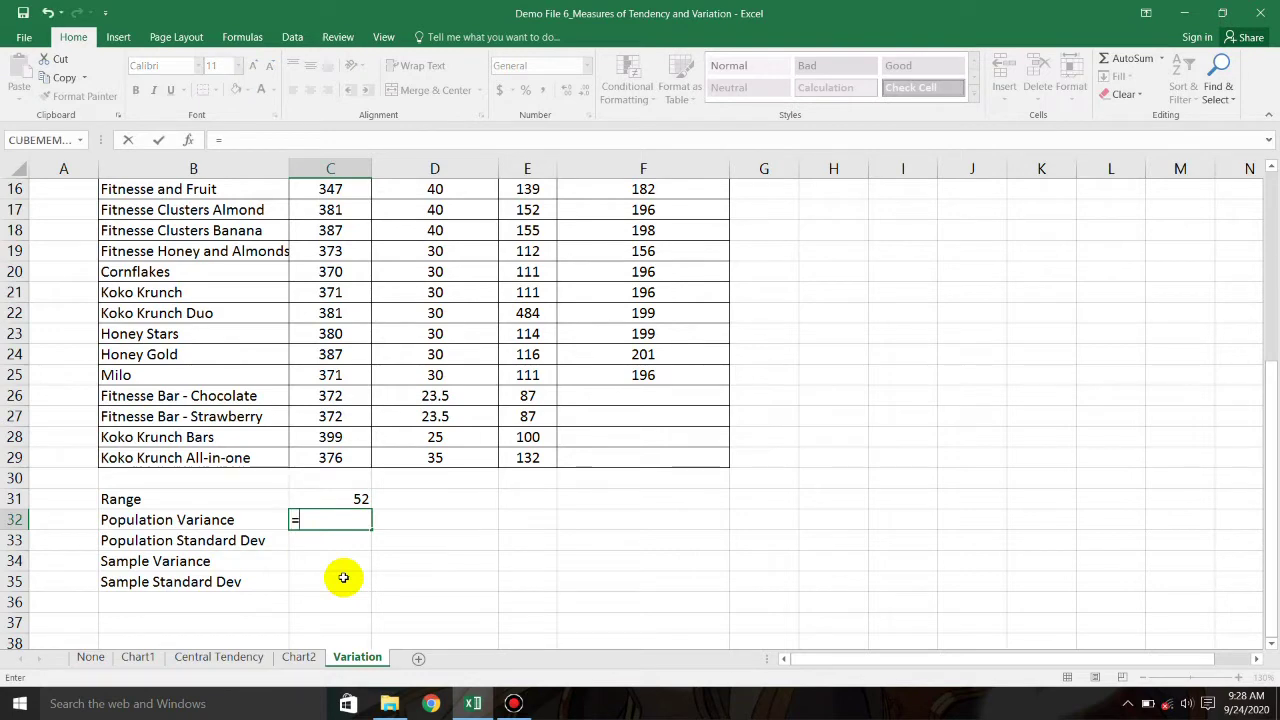
pyautogui.write('var')
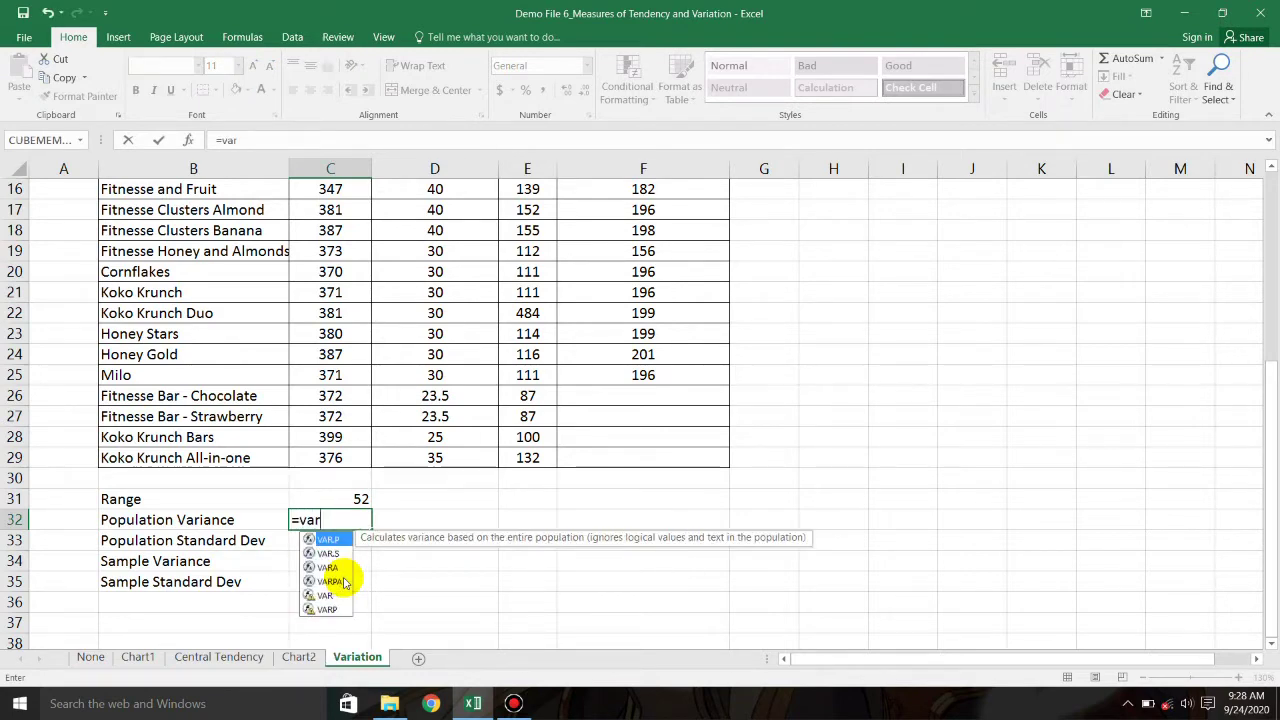
pyautogui.write('.p')
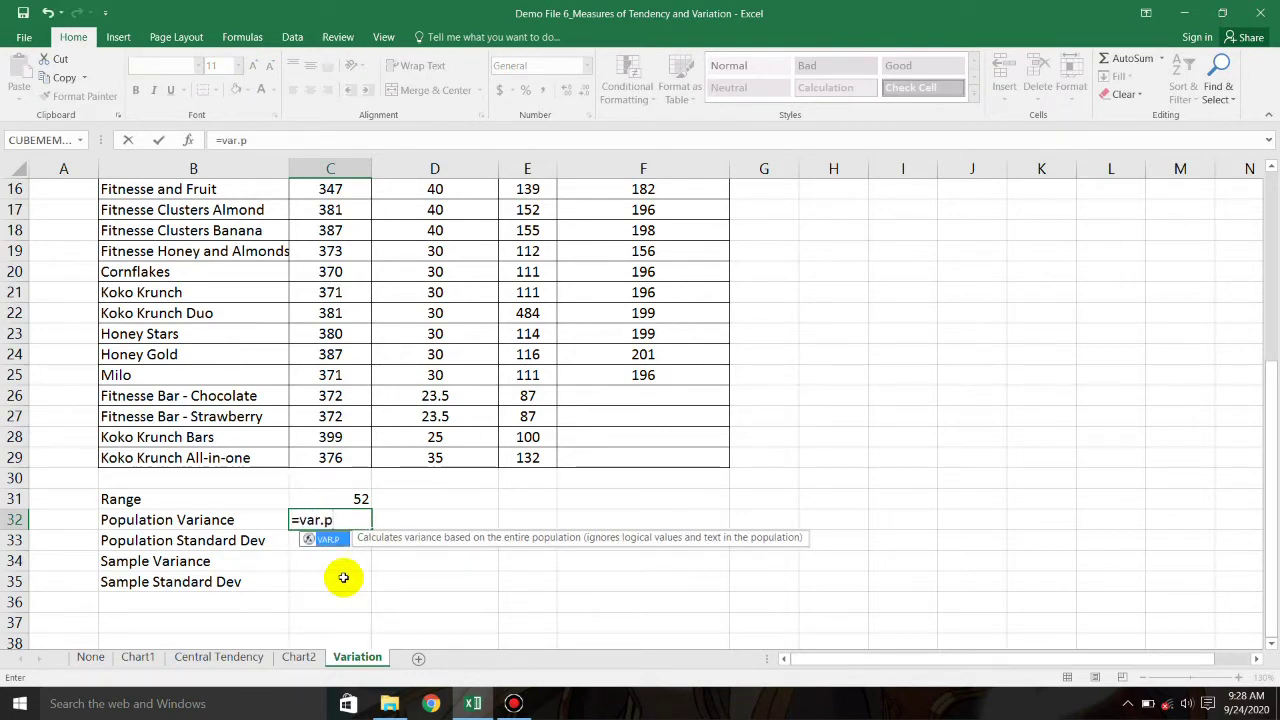
pyautogui.write('(')
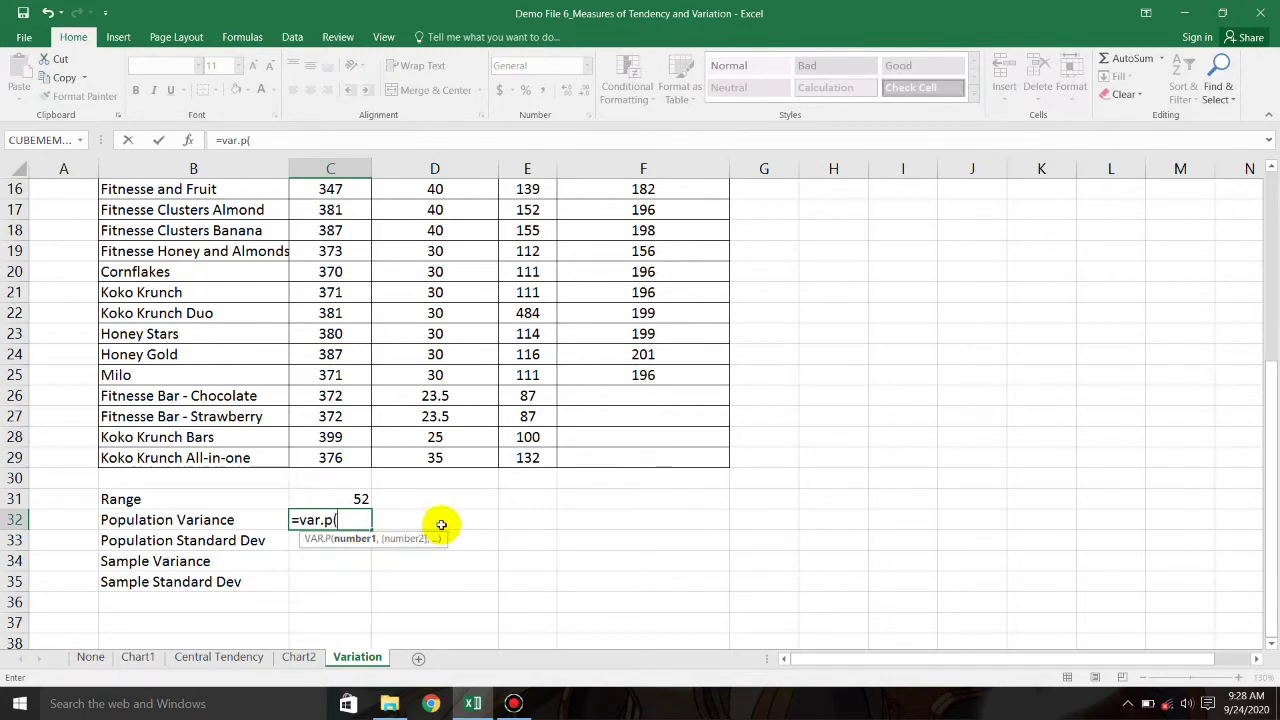
pyautogui.scroll(2, 443, 560)
pyautogui.moveTo(322, 313); pyautogui.dragTo(330, 602)
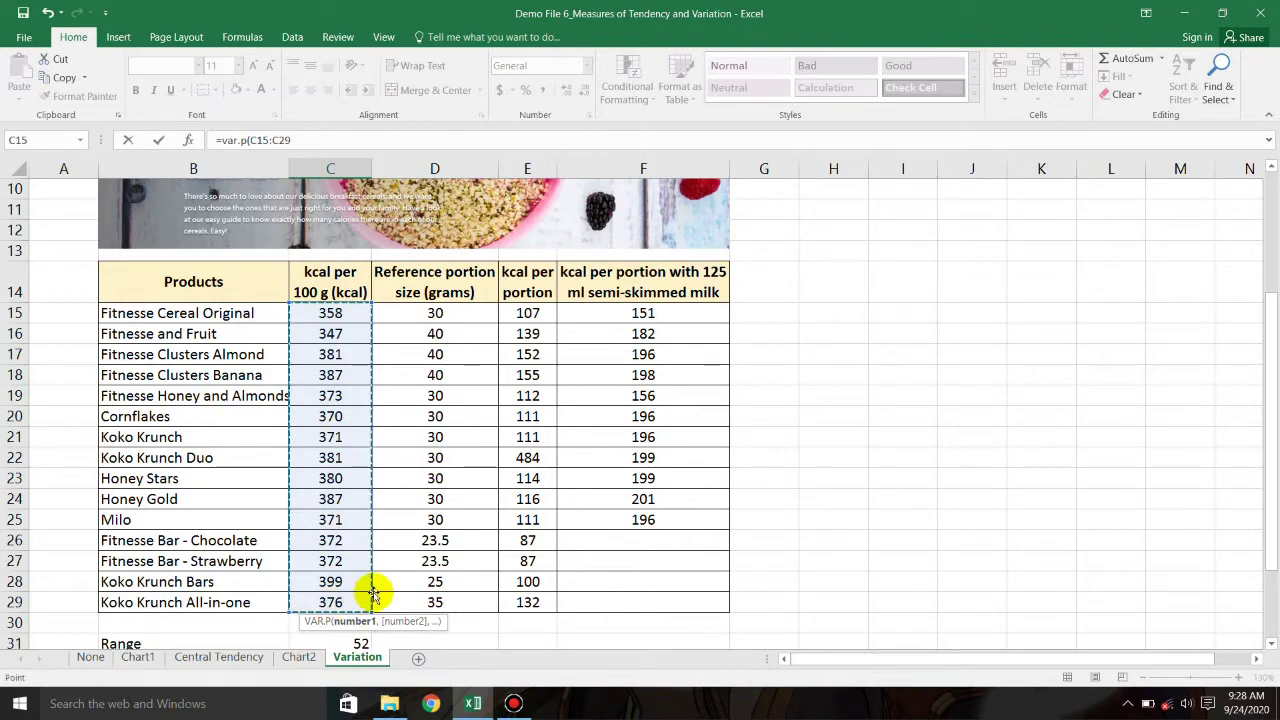
pyautogui.scroll(-1, 705, 549)
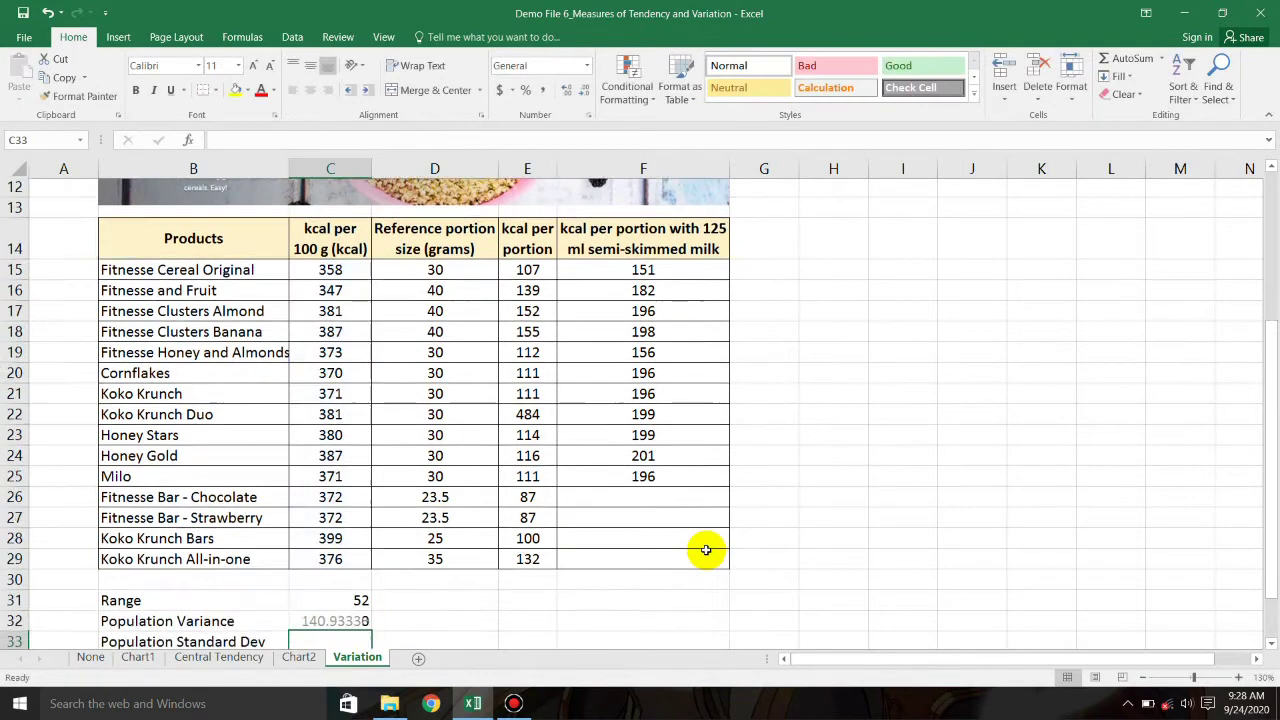
pyautogui.press('Return')
pyautogui.scroll(-1, 640, 548)
# Reduce C32 to two decimal places so the variance reads 140.93.
pyautogui.click(335, 520)
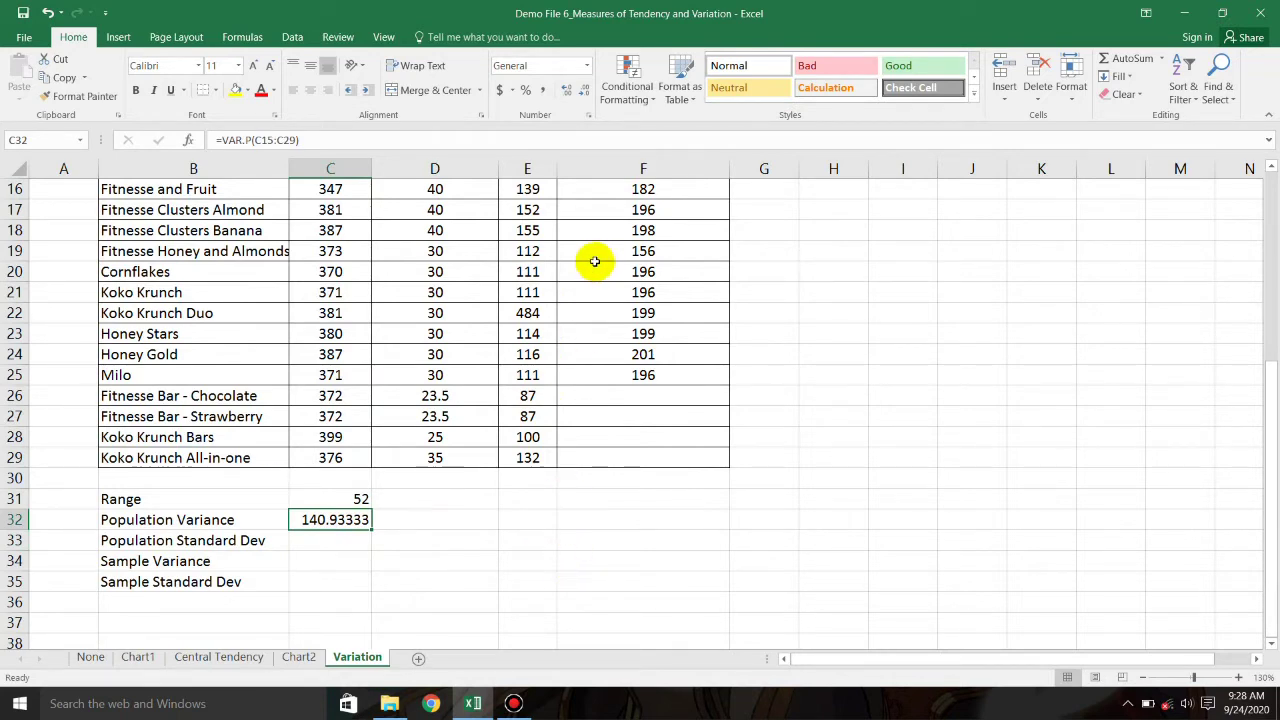
pyautogui.click(585, 95)
pyautogui.click(585, 96)
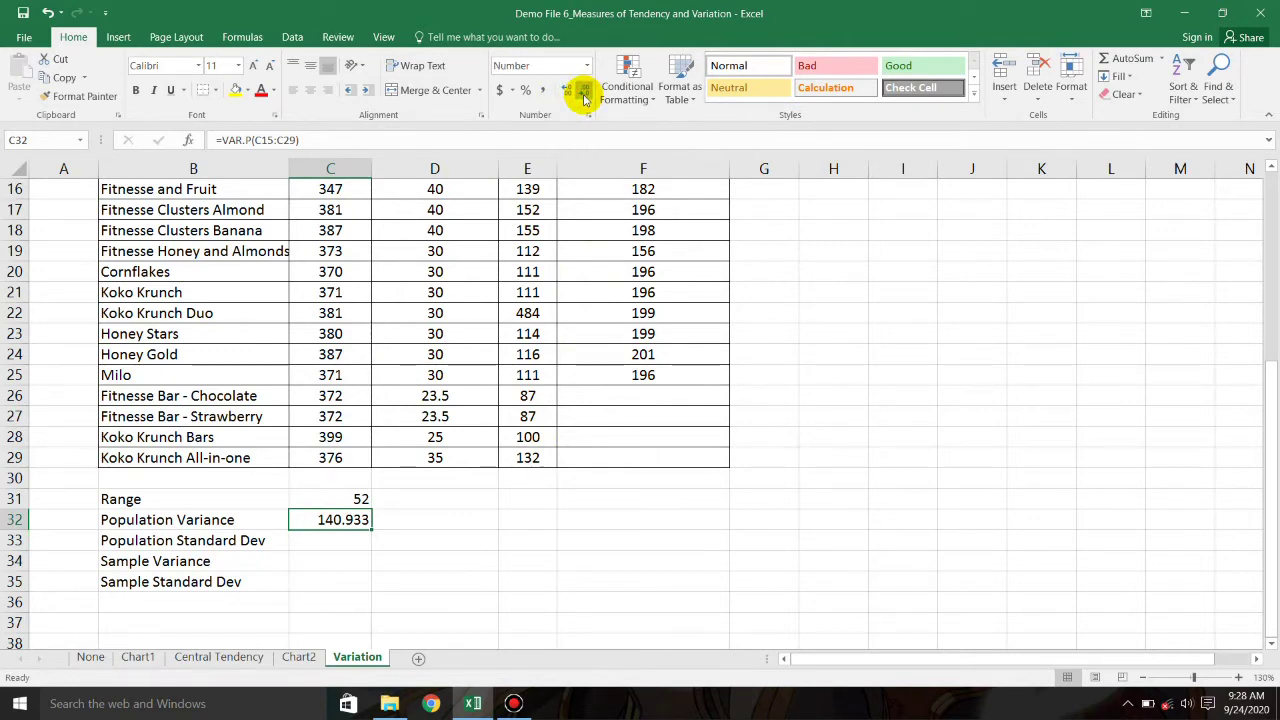
pyautogui.click(585, 96)
pyautogui.click(418, 520)
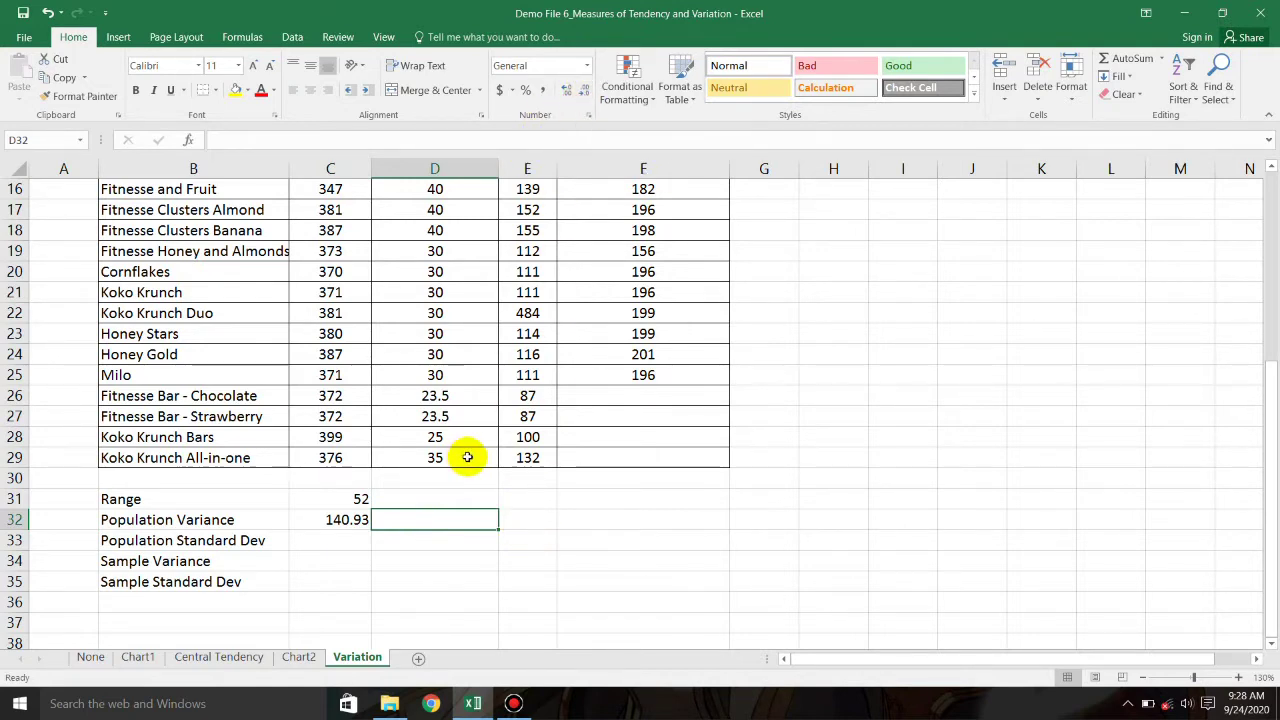
pyautogui.click(339, 541)
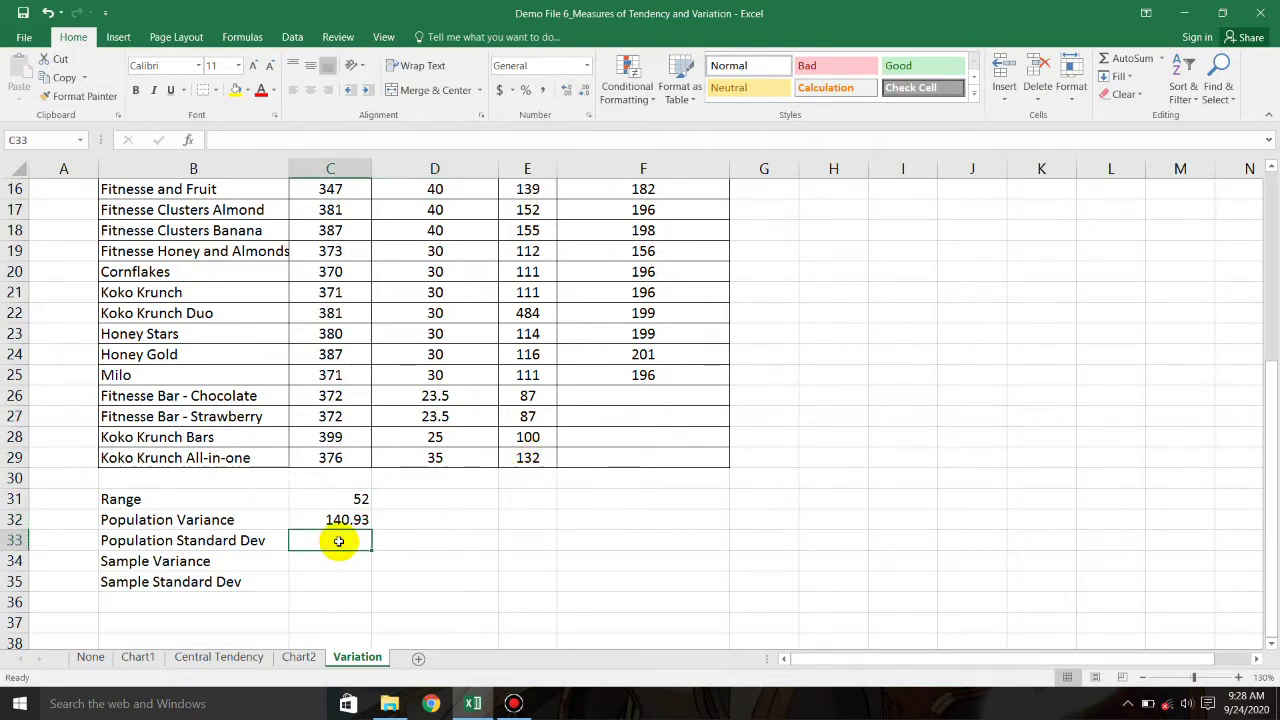
# Enter =STDEV.P(C15:C29) in C33 beside Population Standard Dev.
pyautogui.write('=')
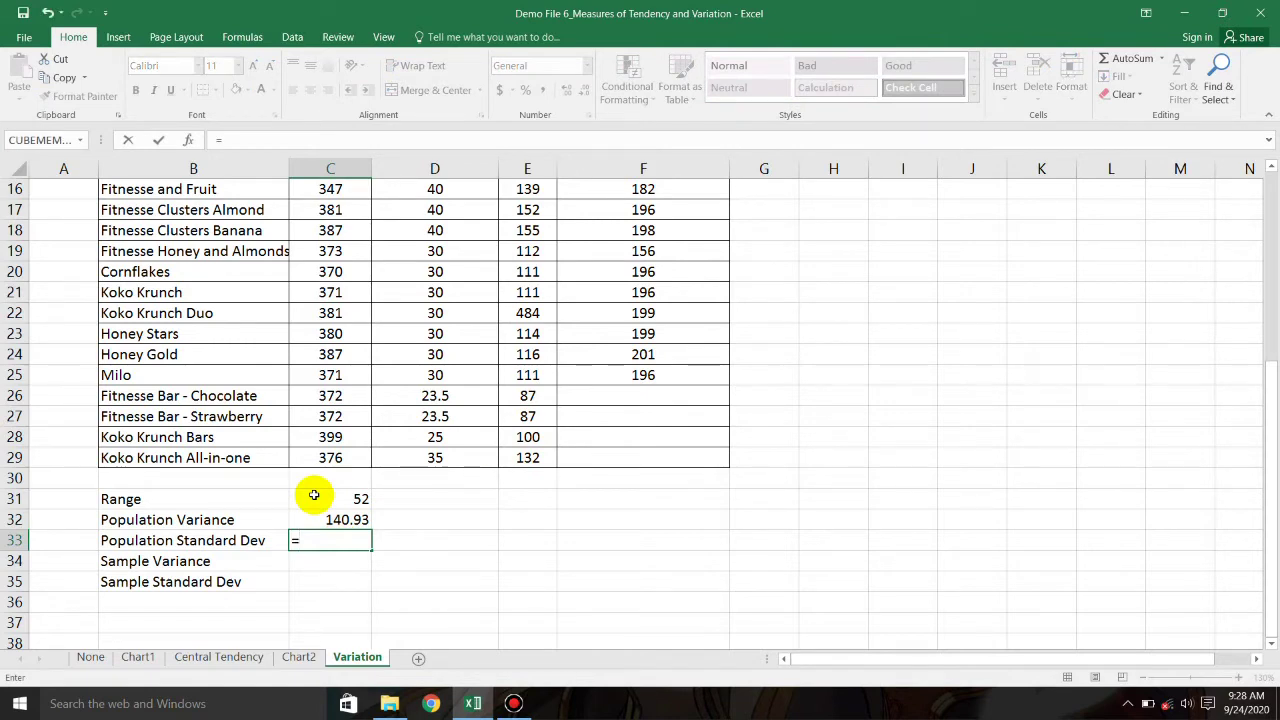
pyautogui.write('st')
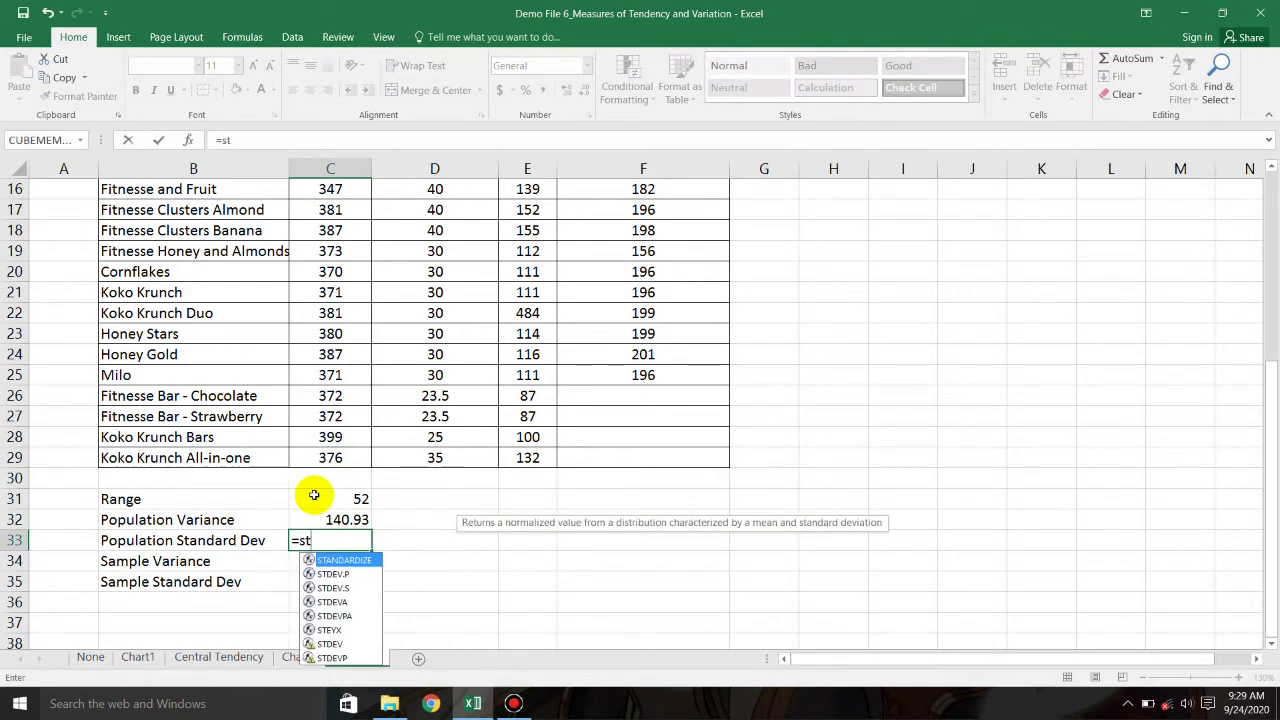
pyautogui.write('dev')
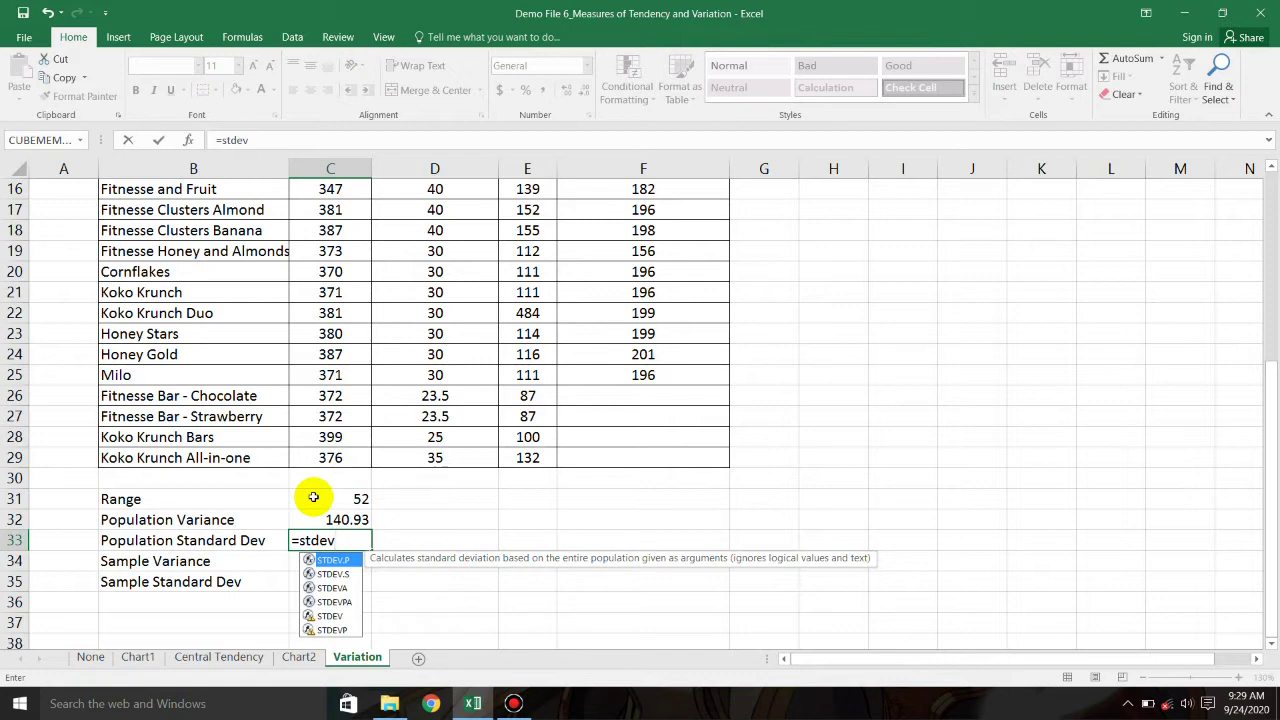
pyautogui.write('.')
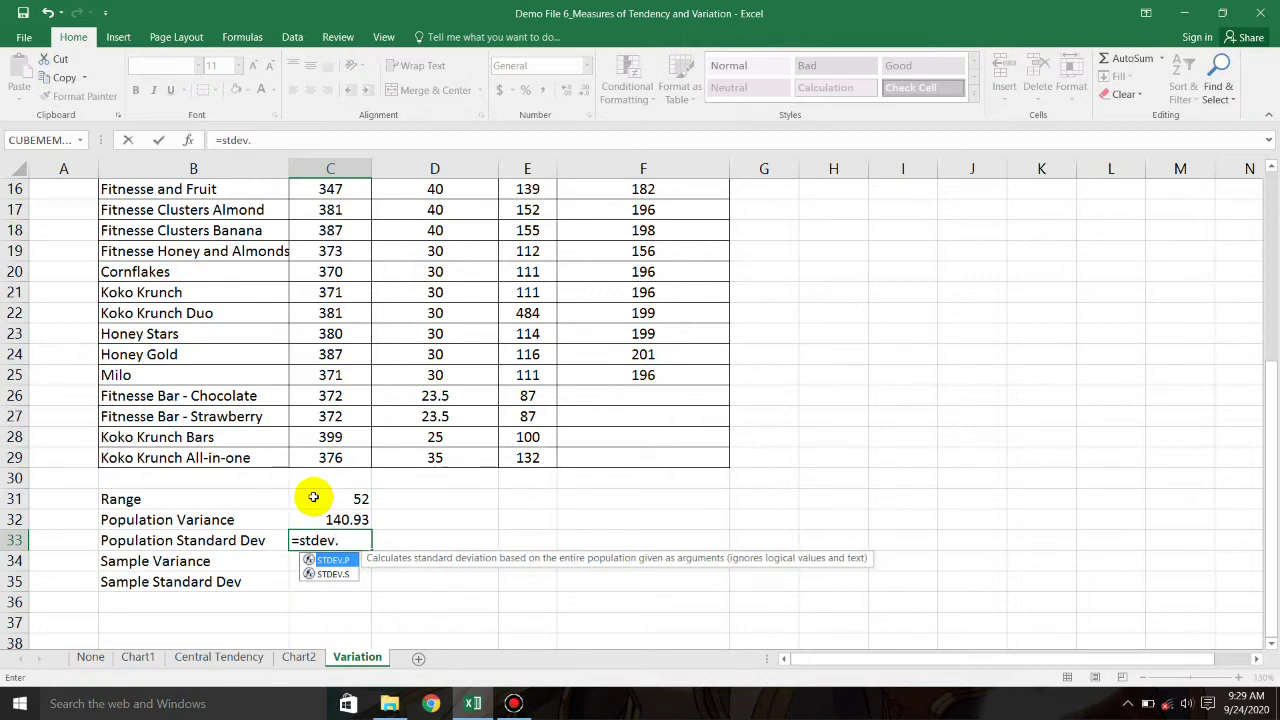
pyautogui.write('p(')
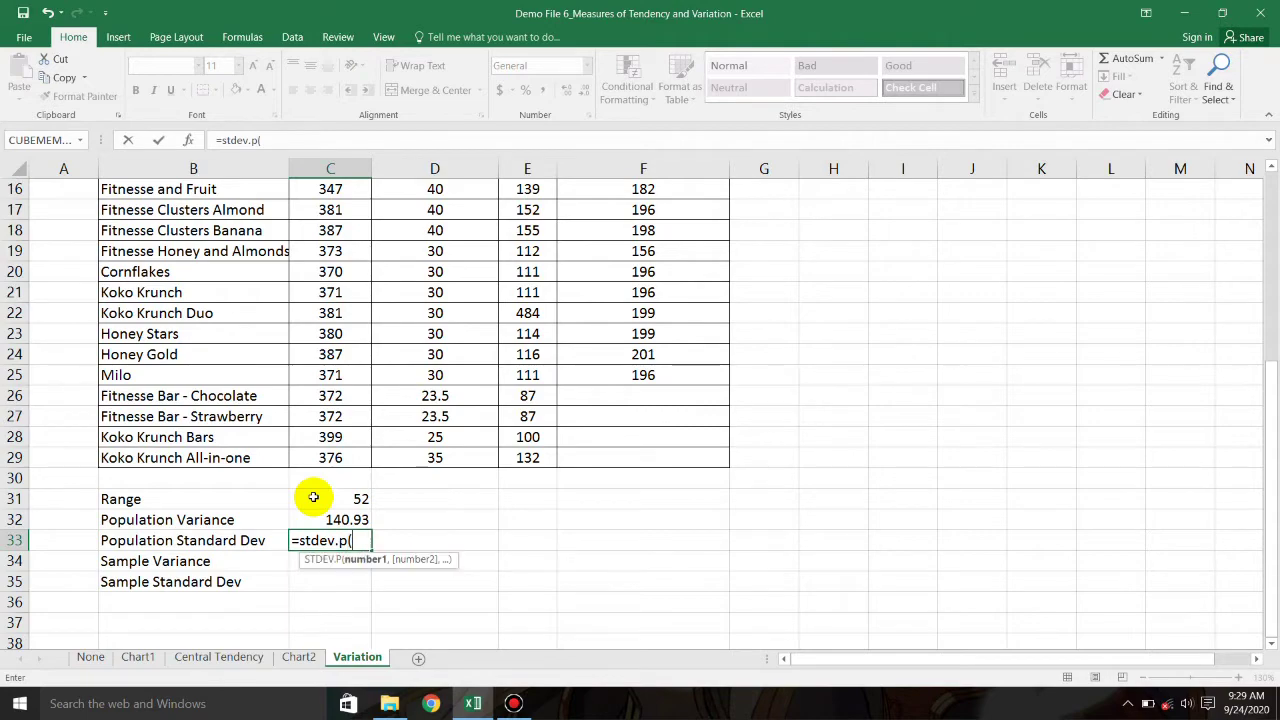
pyautogui.scroll(2, 313, 497)
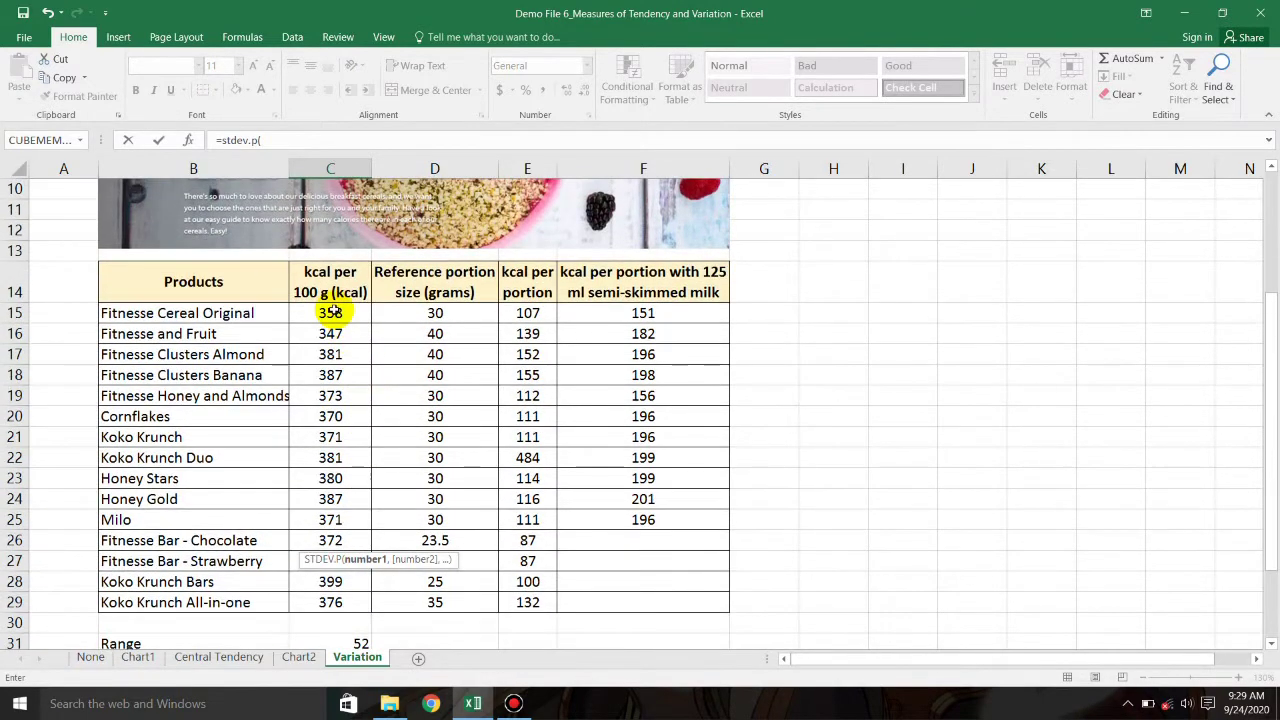
pyautogui.moveTo(326, 310); pyautogui.dragTo(330, 604)
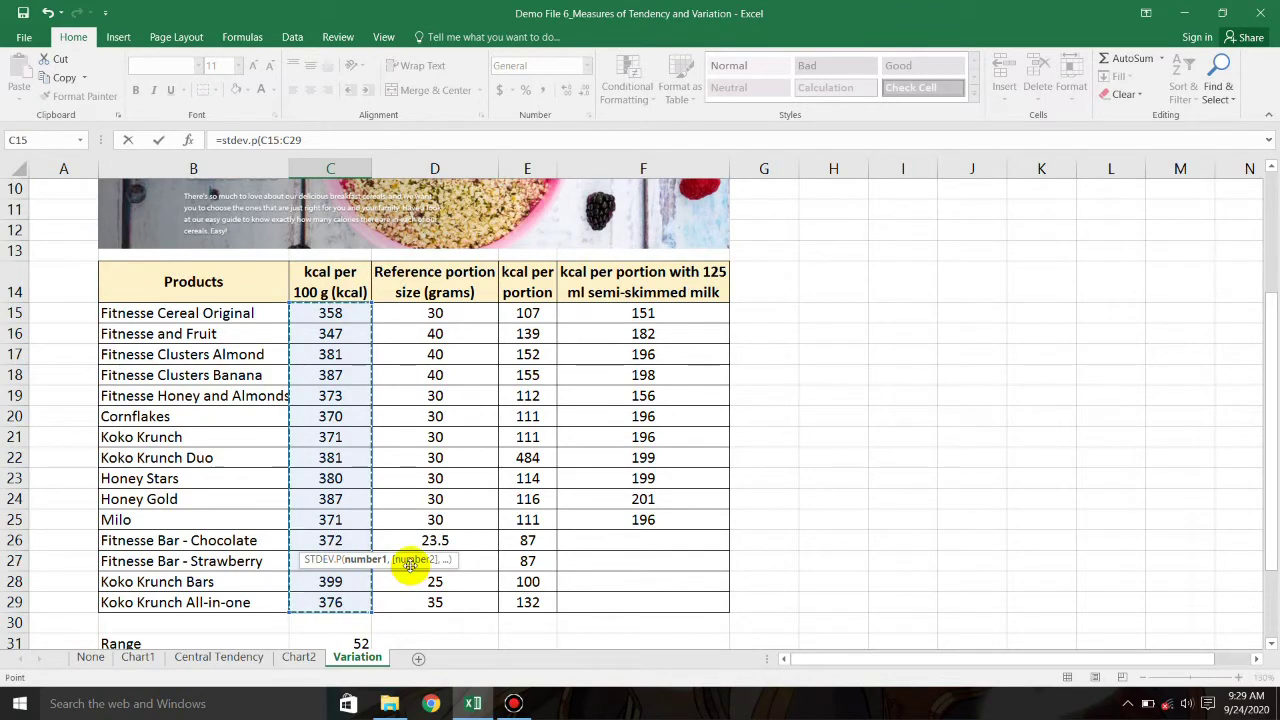
pyautogui.press('Return')
# Show the C33 standard deviation with two decimals as 11.87.
pyautogui.scroll(-1, 418, 562)
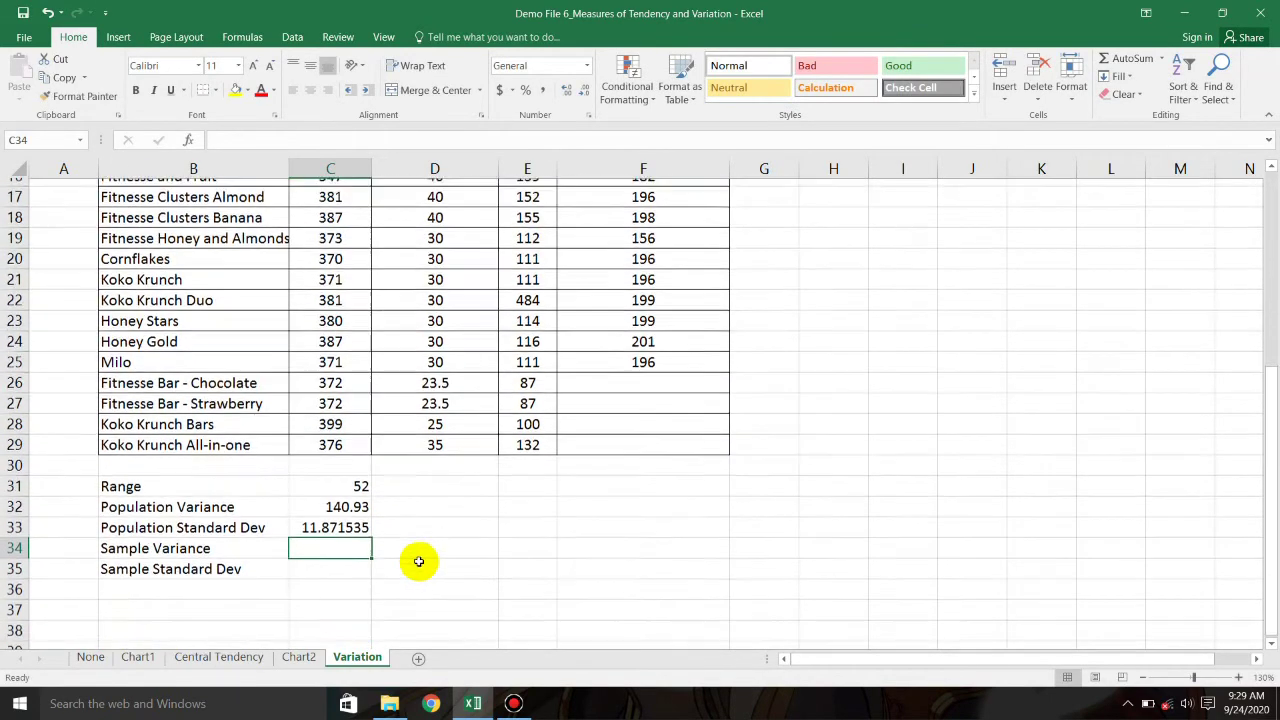
pyautogui.click(343, 520)
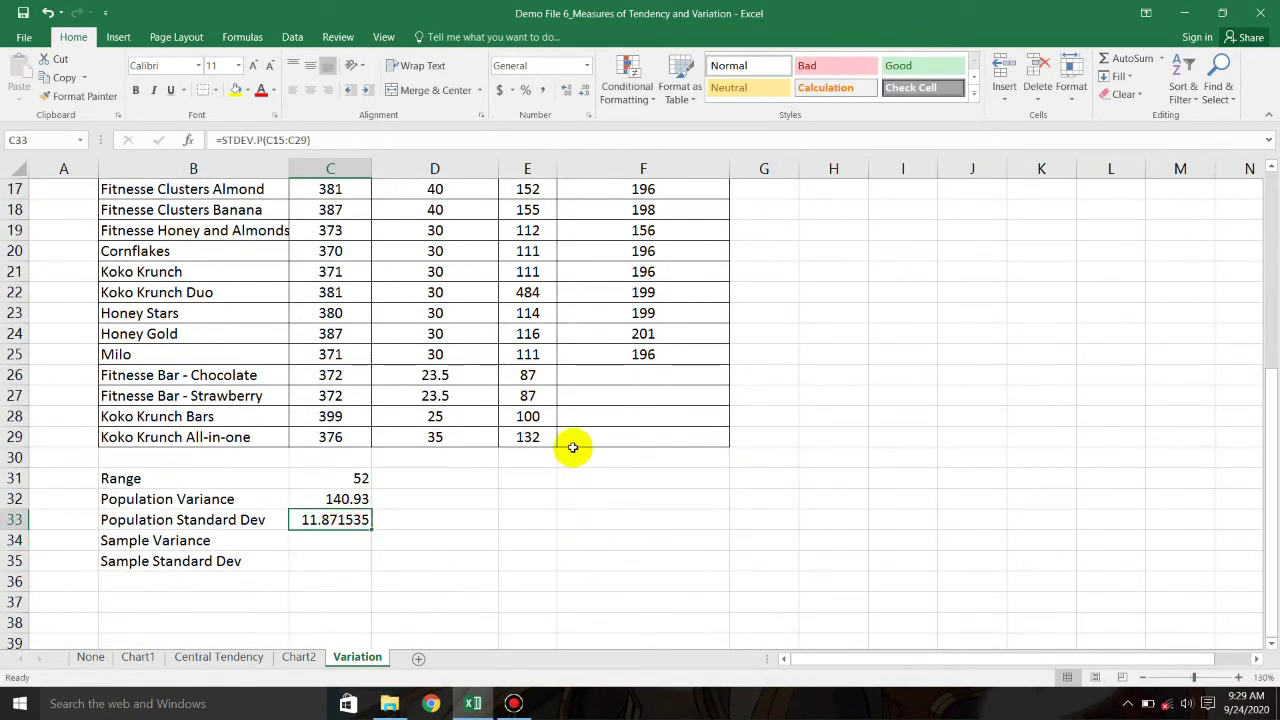
pyautogui.click(586, 91)
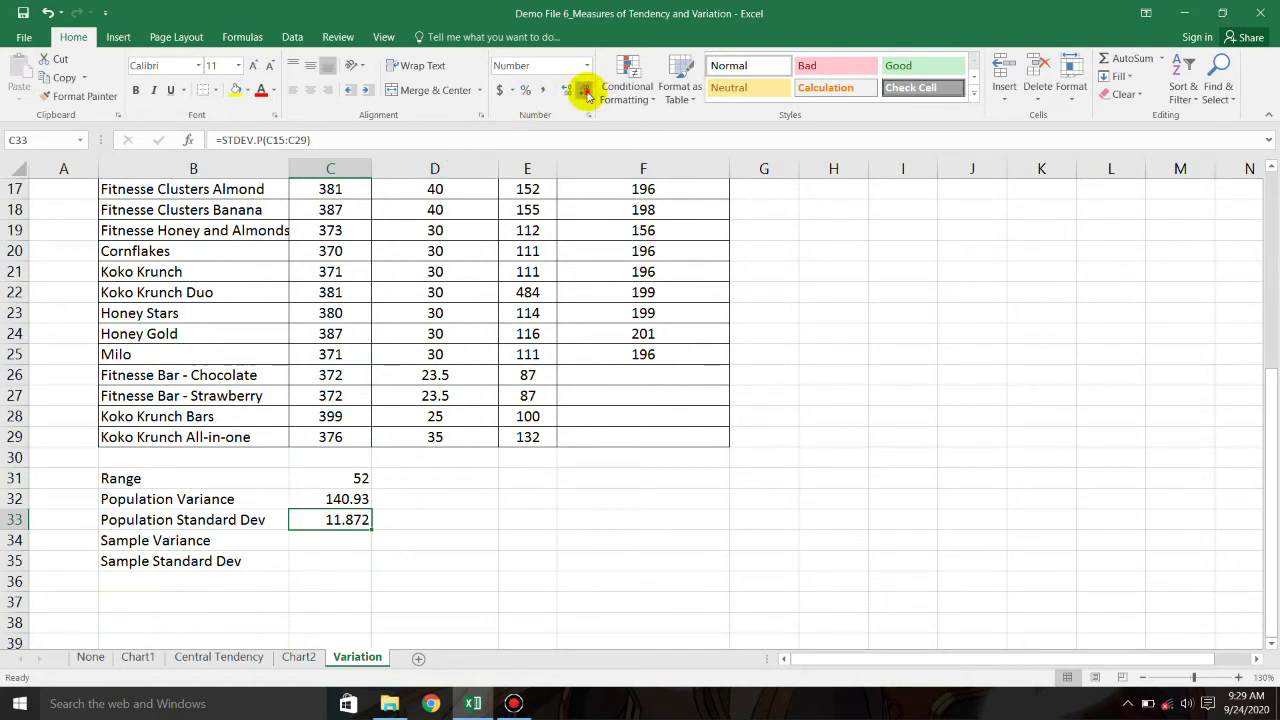
pyautogui.click(586, 91)
pyautogui.click(446, 538)
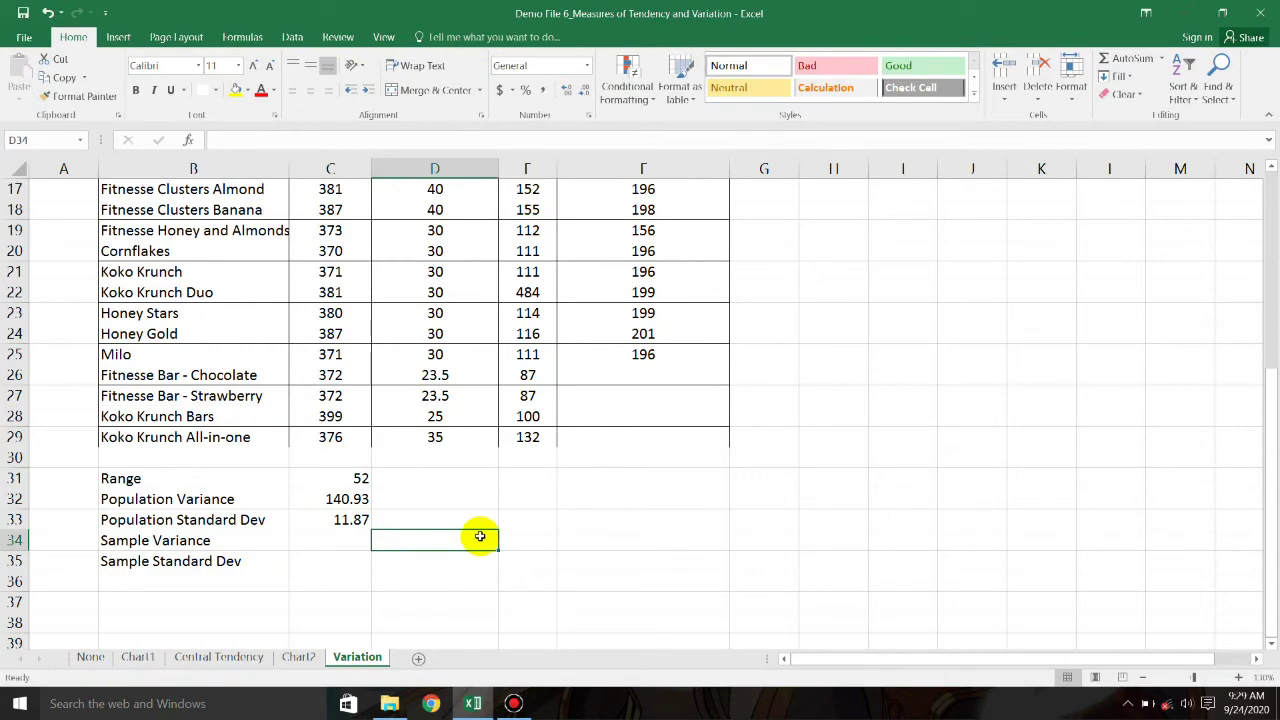
pyautogui.scroll(2, 480, 537)
# Enter =VAR.S(C15:C29) in C34, fixing a typo, for a result of 151.
pyautogui.moveTo(329, 292); pyautogui.dragTo(328, 584)
pyautogui.scroll(-1, 532, 587)
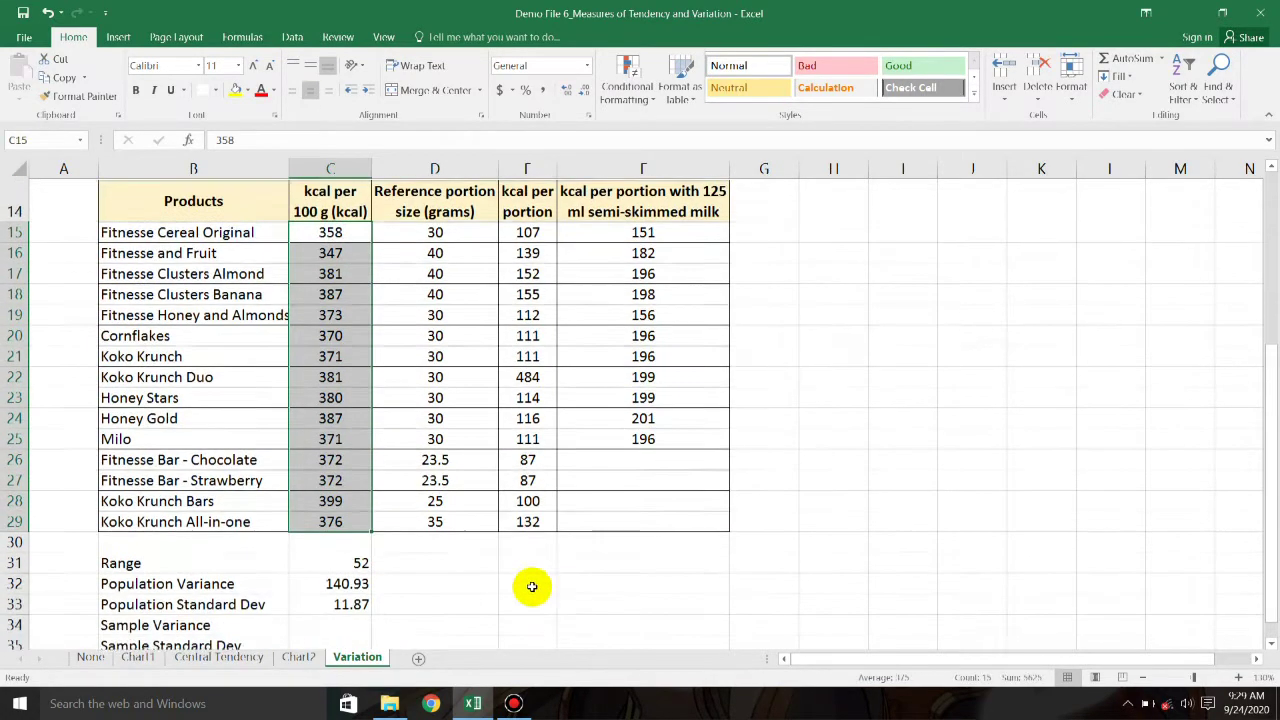
pyautogui.scroll(-1, 532, 587)
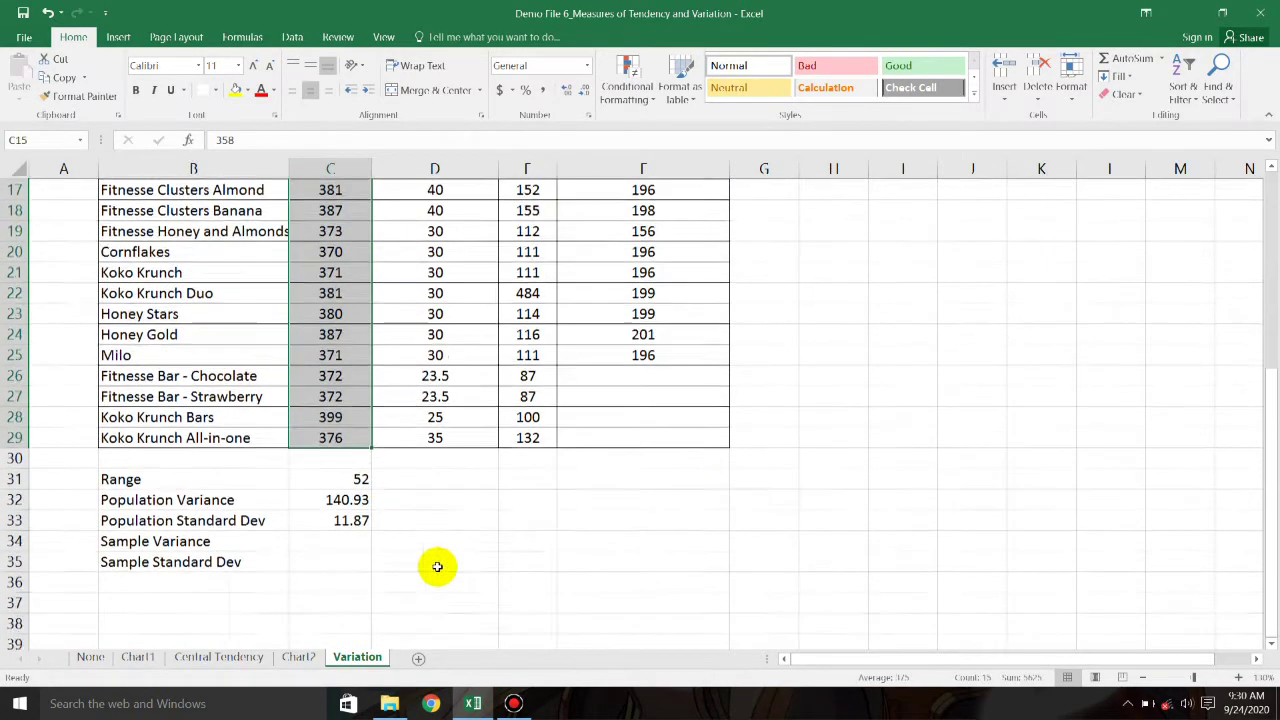
pyautogui.click(336, 540)
pyautogui.write('=')
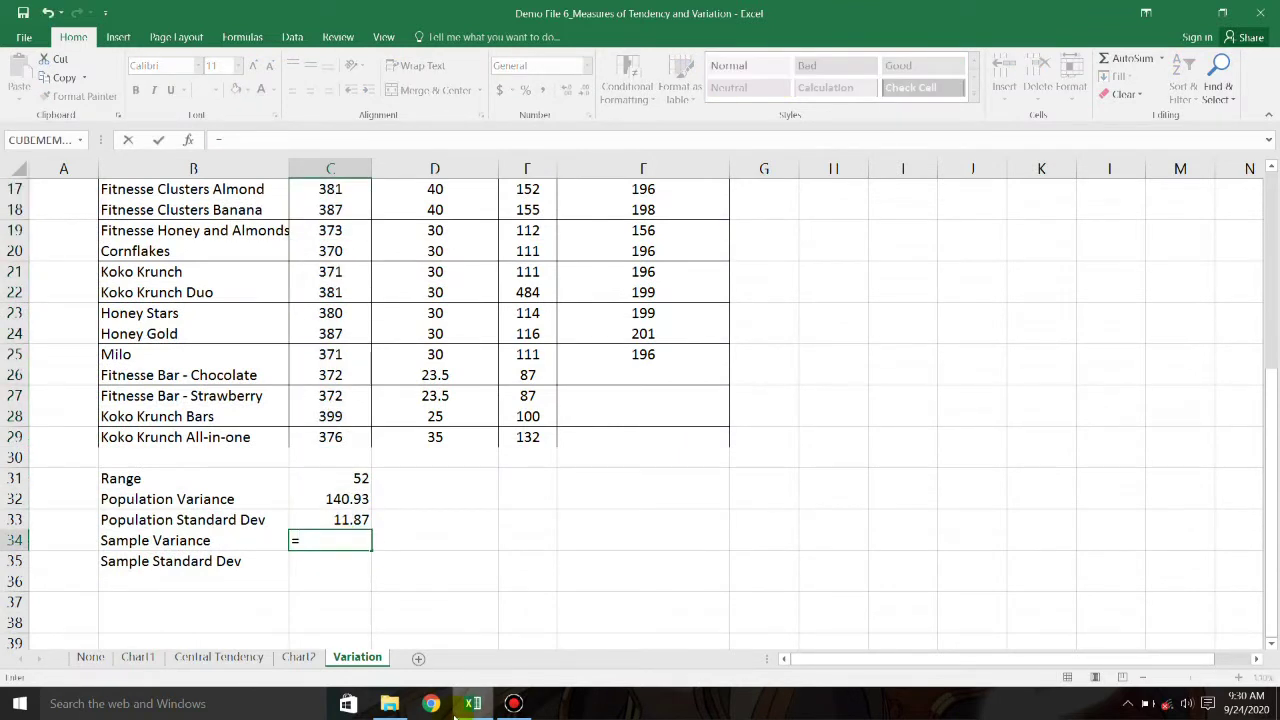
pyautogui.write('varp')
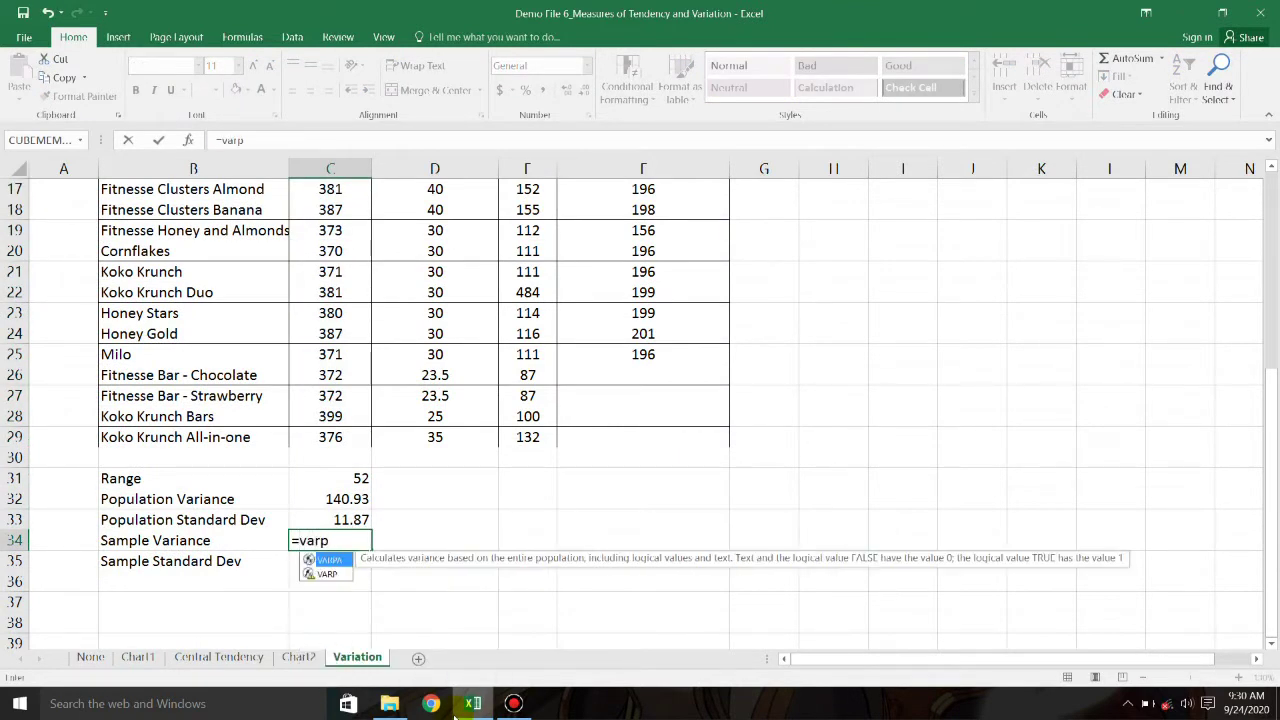
pyautogui.write('.')
pyautogui.press('BackSpace')
pyautogui.press('BackSpace')
pyautogui.write('.')
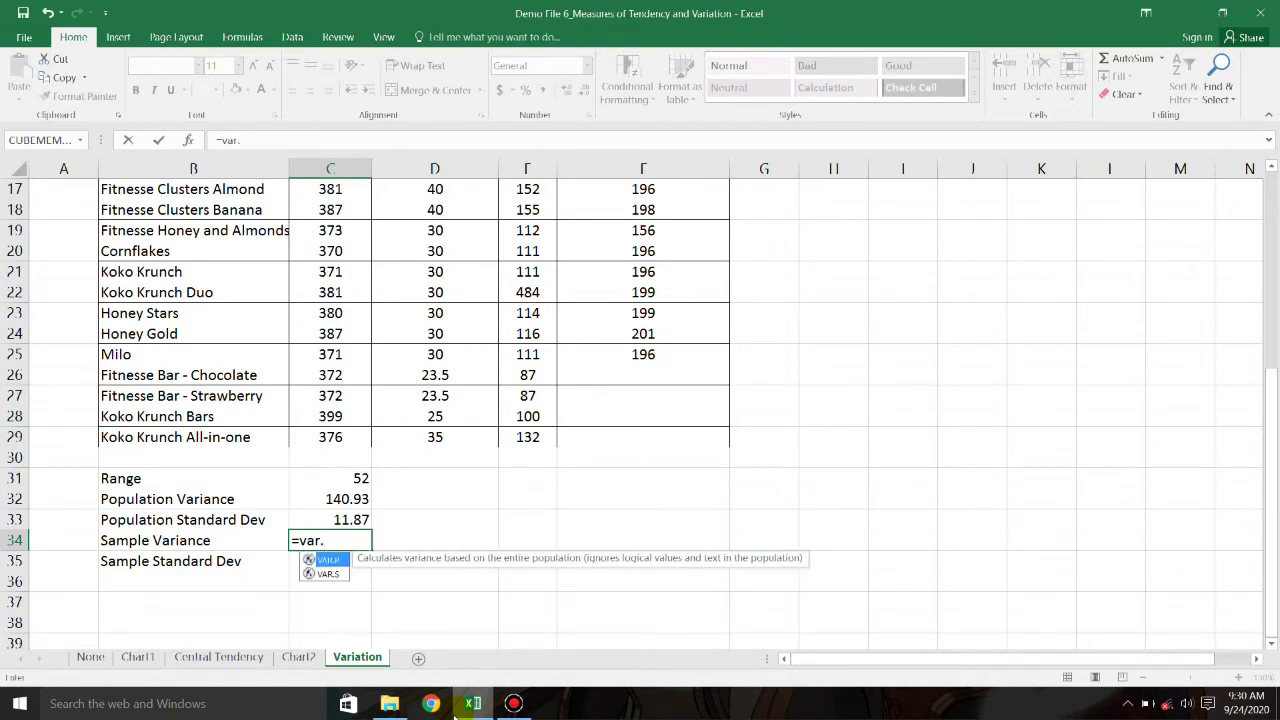
pyautogui.write('s')
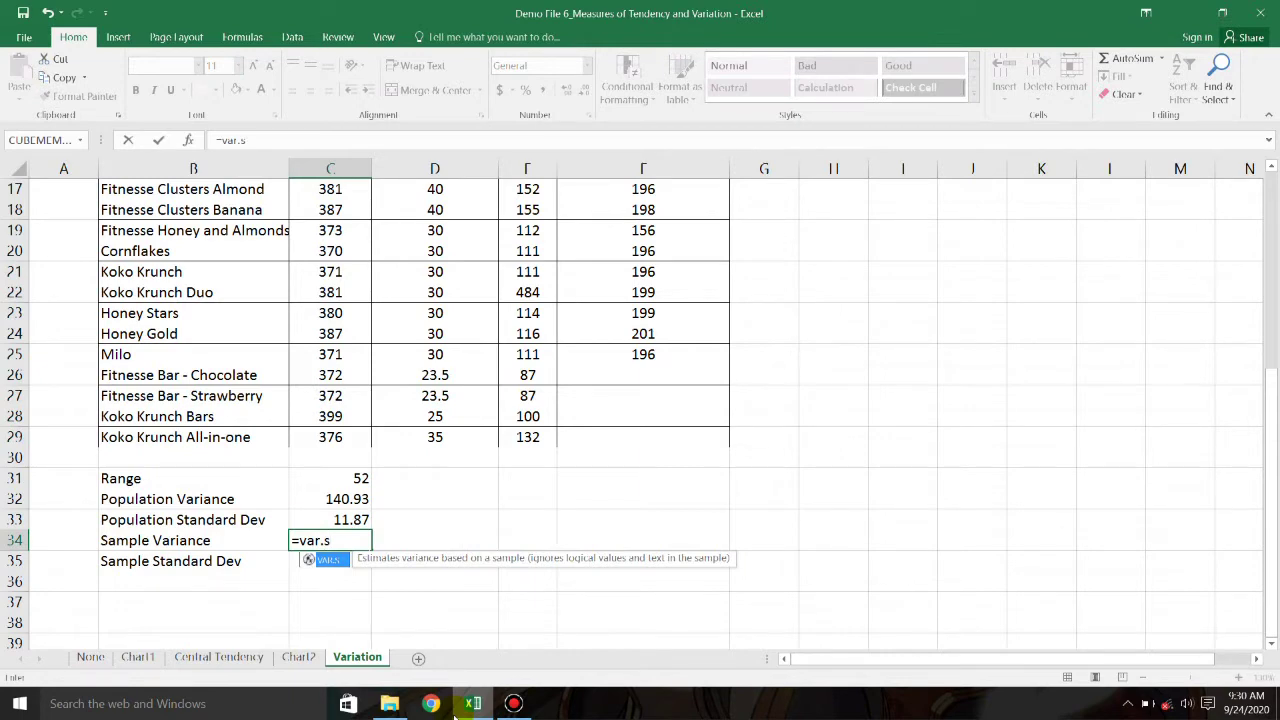
pyautogui.write('(')
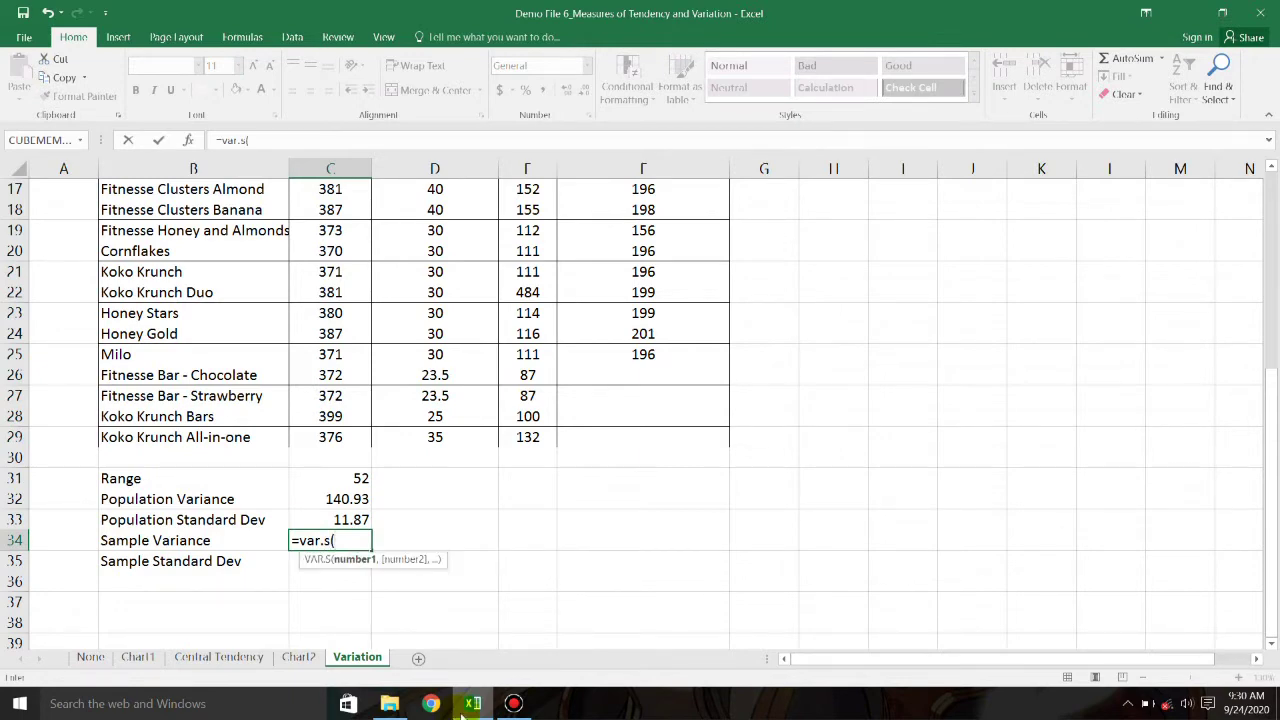
pyautogui.scroll(3, 374, 443)
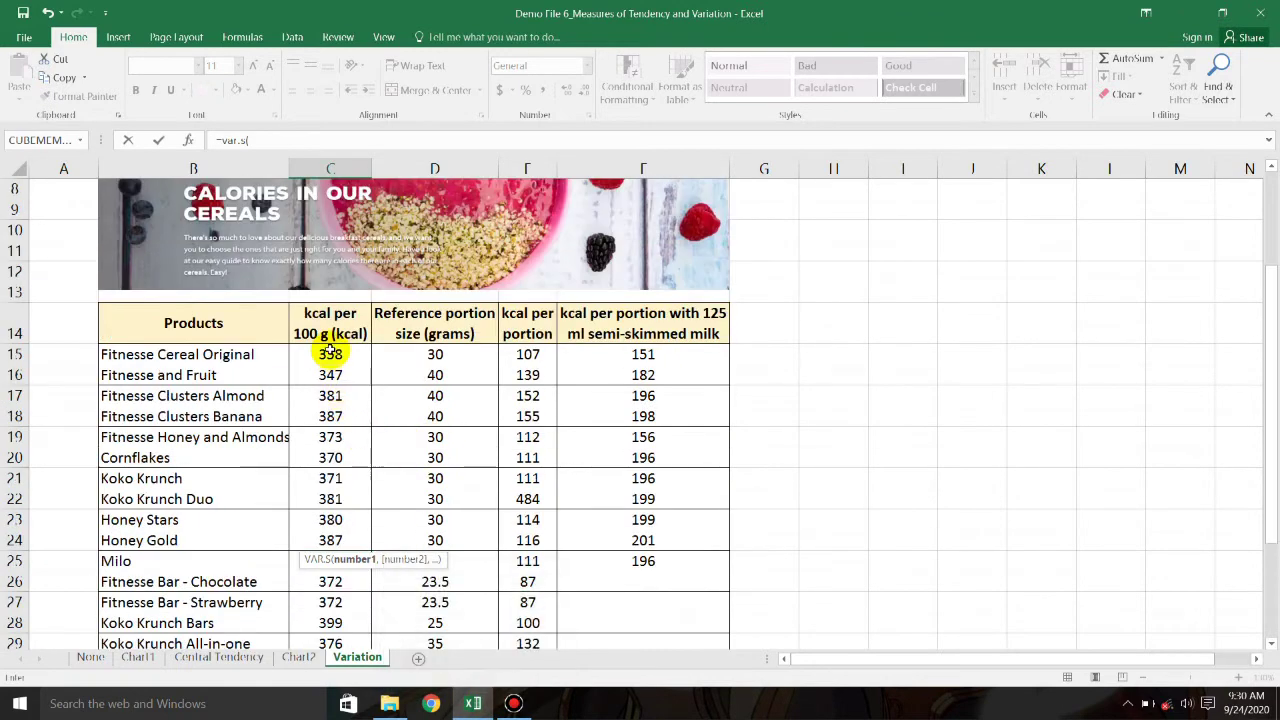
pyautogui.moveTo(330, 355); pyautogui.dragTo(331, 603)
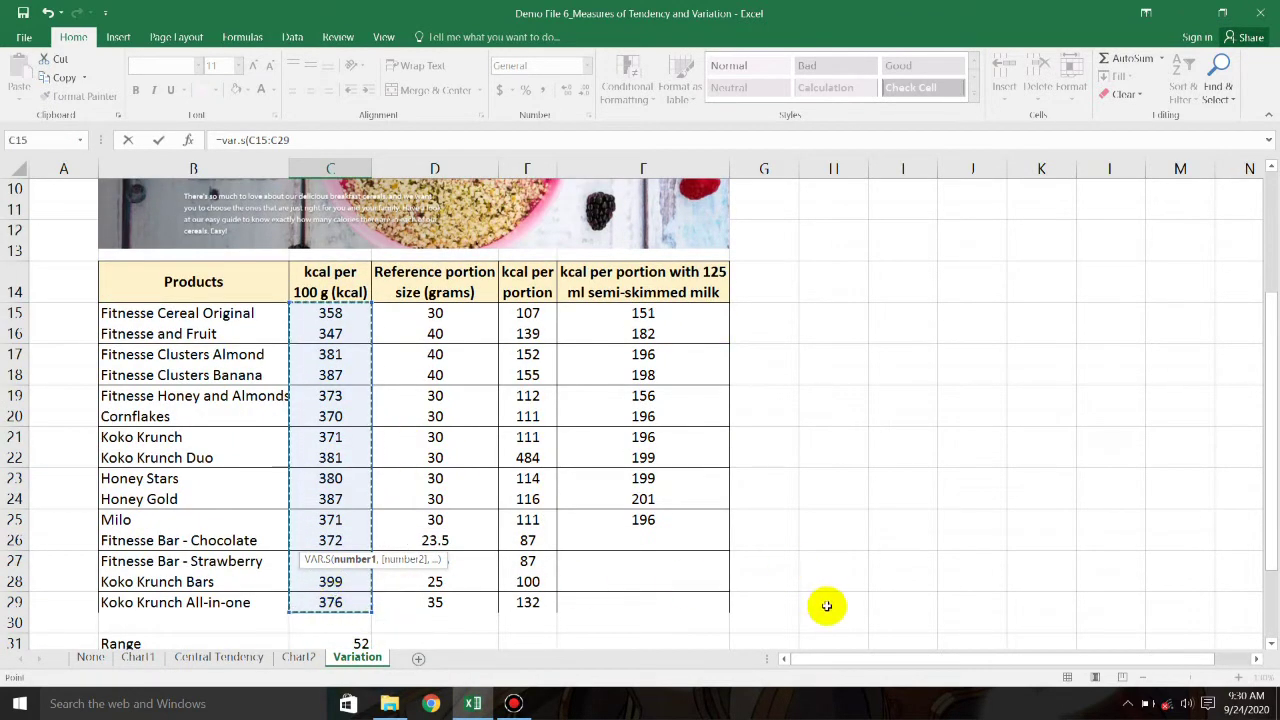
pyautogui.press('Return')
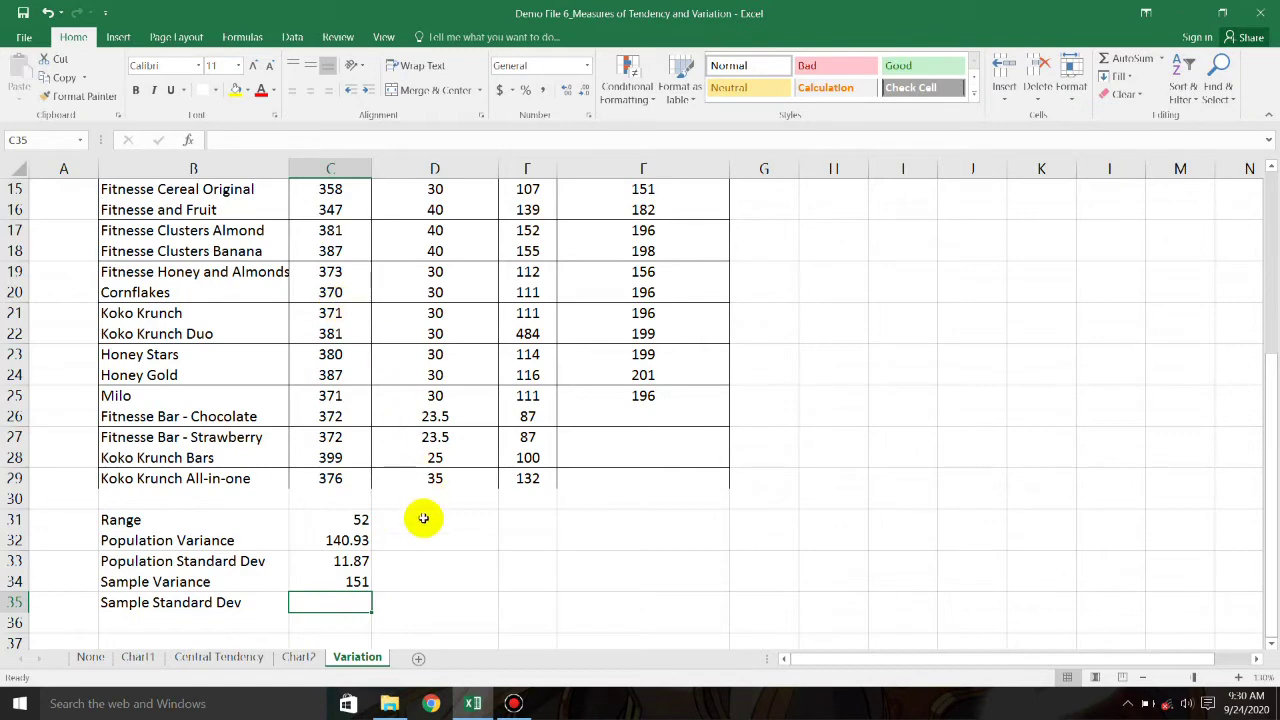
# Enter =STDEV.S(C15:C29) in C35 beside Sample Standard Dev.
pyautogui.doubleClick(353, 603)
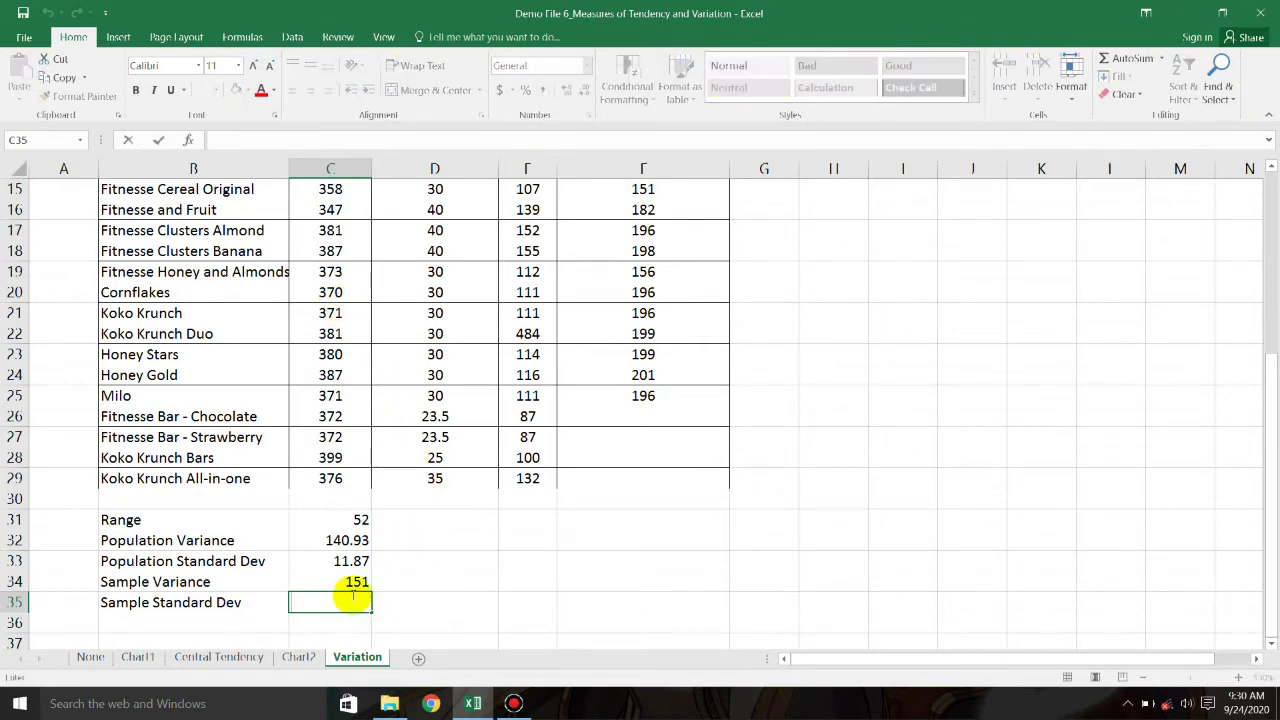
pyautogui.write('=')
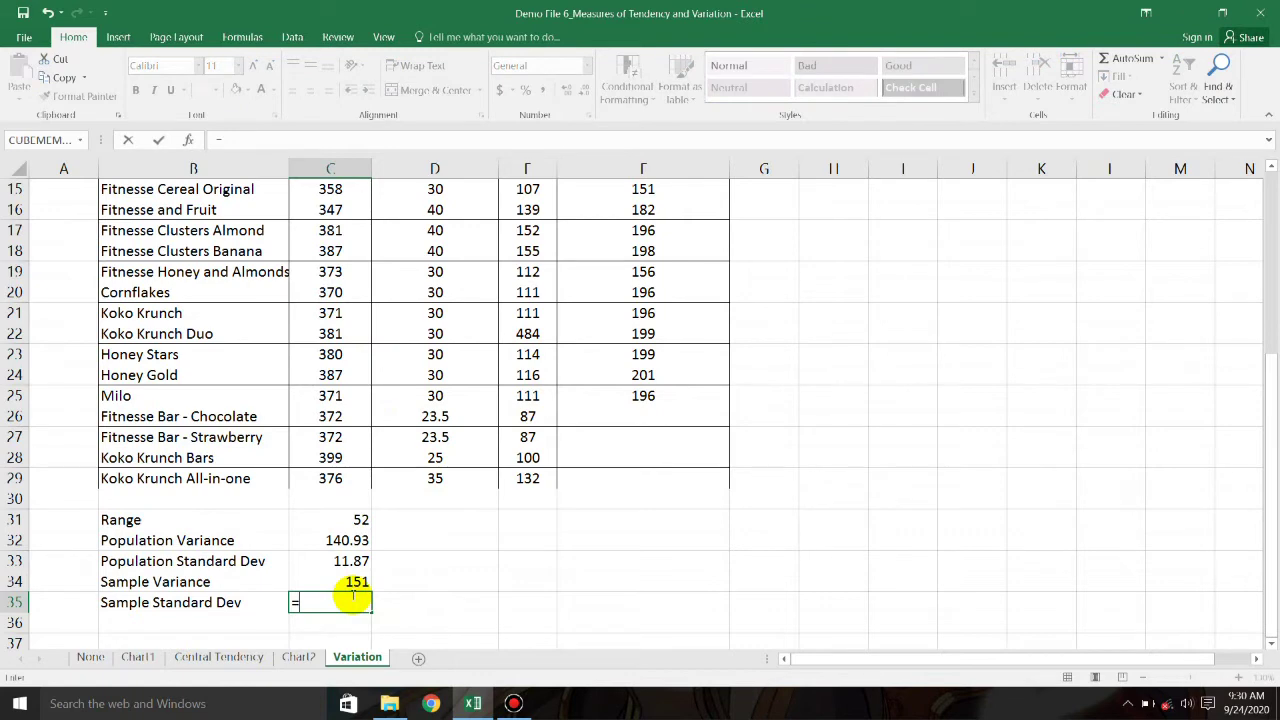
pyautogui.write('s')
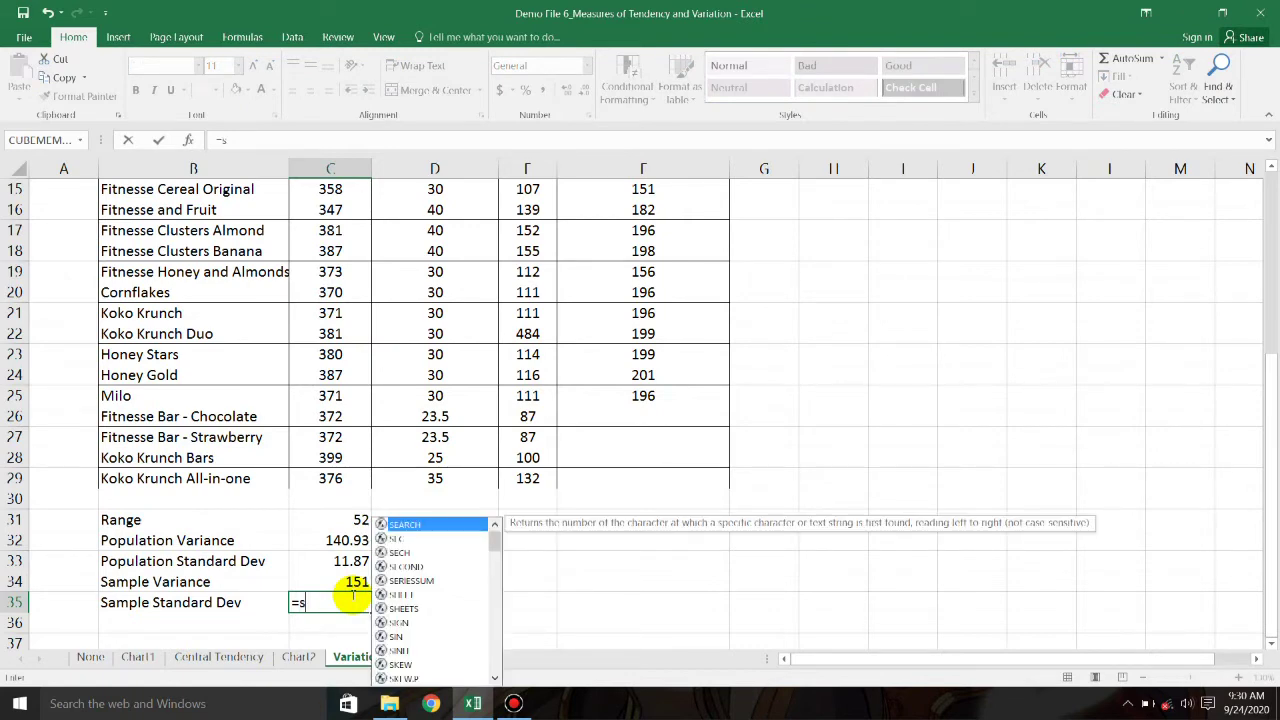
pyautogui.write('tdev.s')
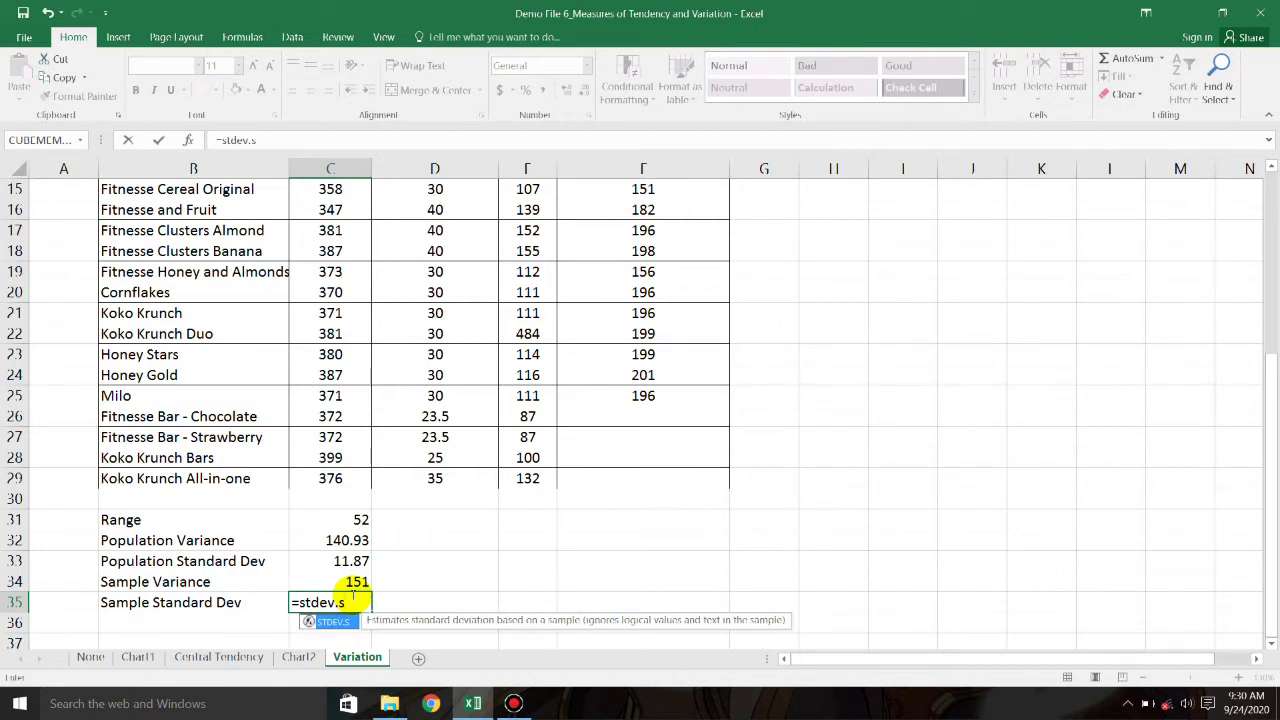
pyautogui.write('(')
pyautogui.scroll(2, 380, 500)
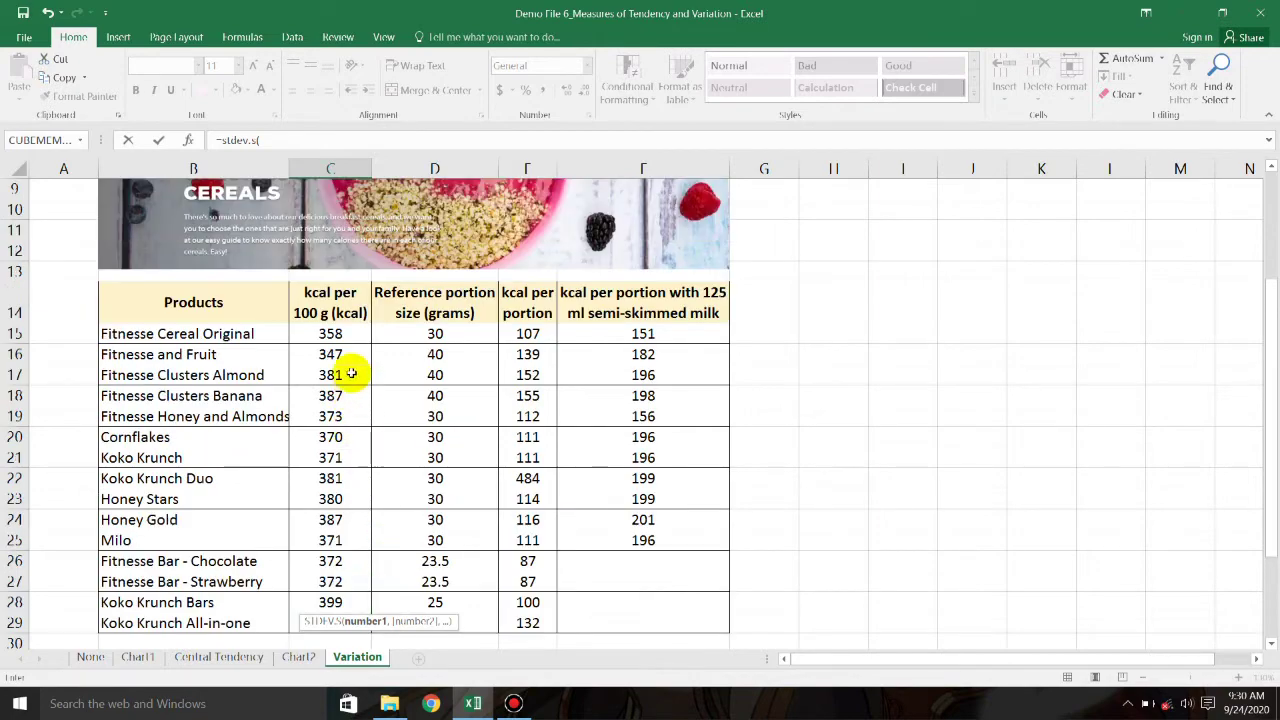
pyautogui.moveTo(349, 333); pyautogui.dragTo(366, 620)
pyautogui.scroll(-1, 752, 592)
pyautogui.scroll(-2, 752, 592)
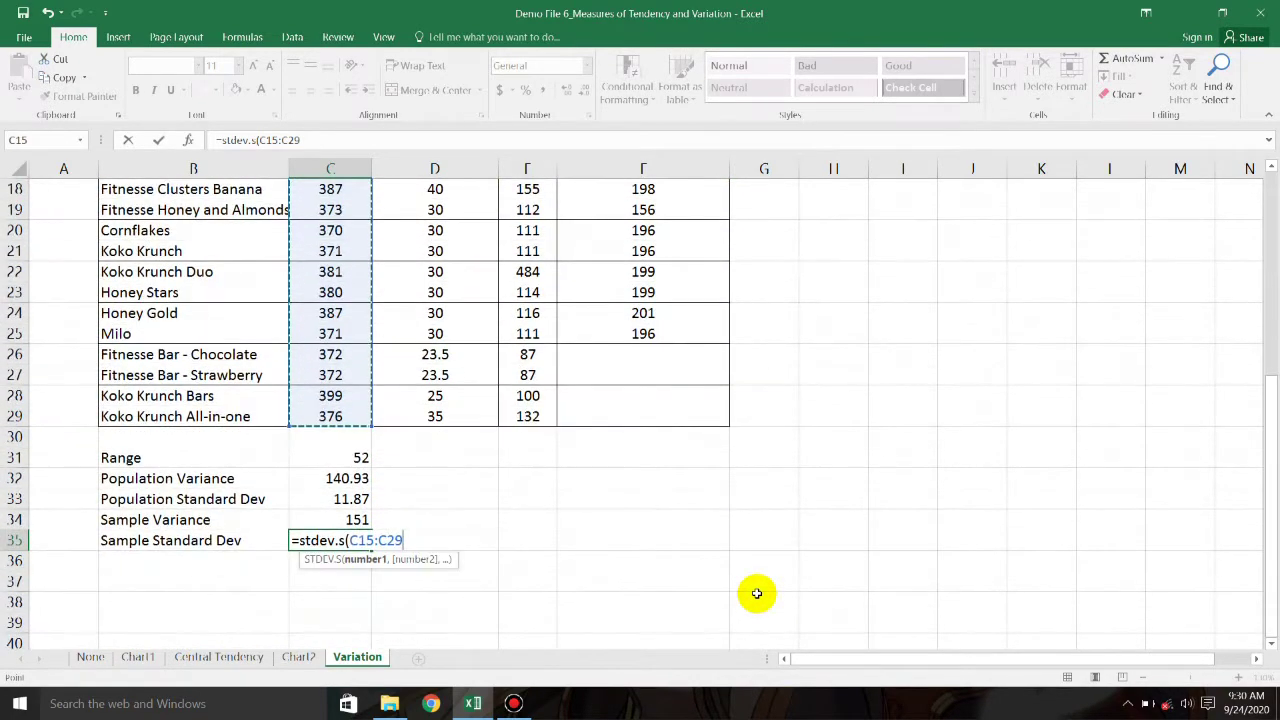
pyautogui.press('Return')
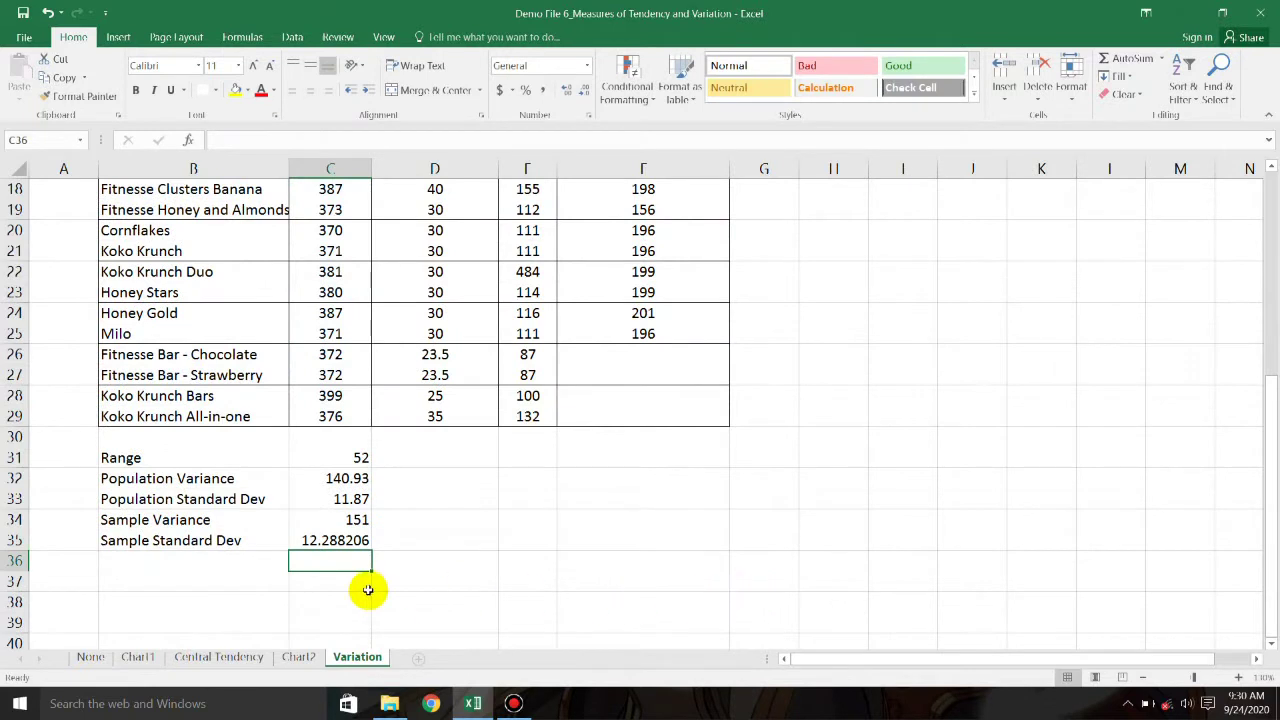
# Round the C35 display to two decimals so it shows 12.29.
pyautogui.click(341, 543)
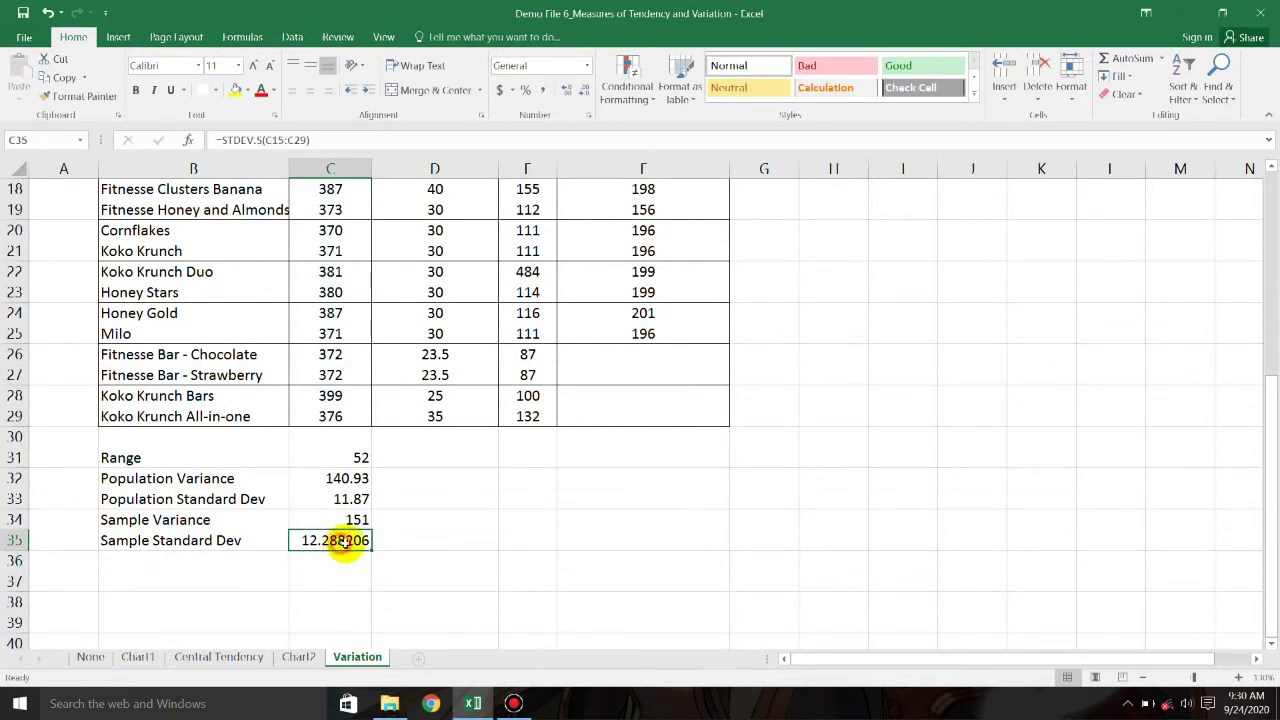
pyautogui.click(584, 91)
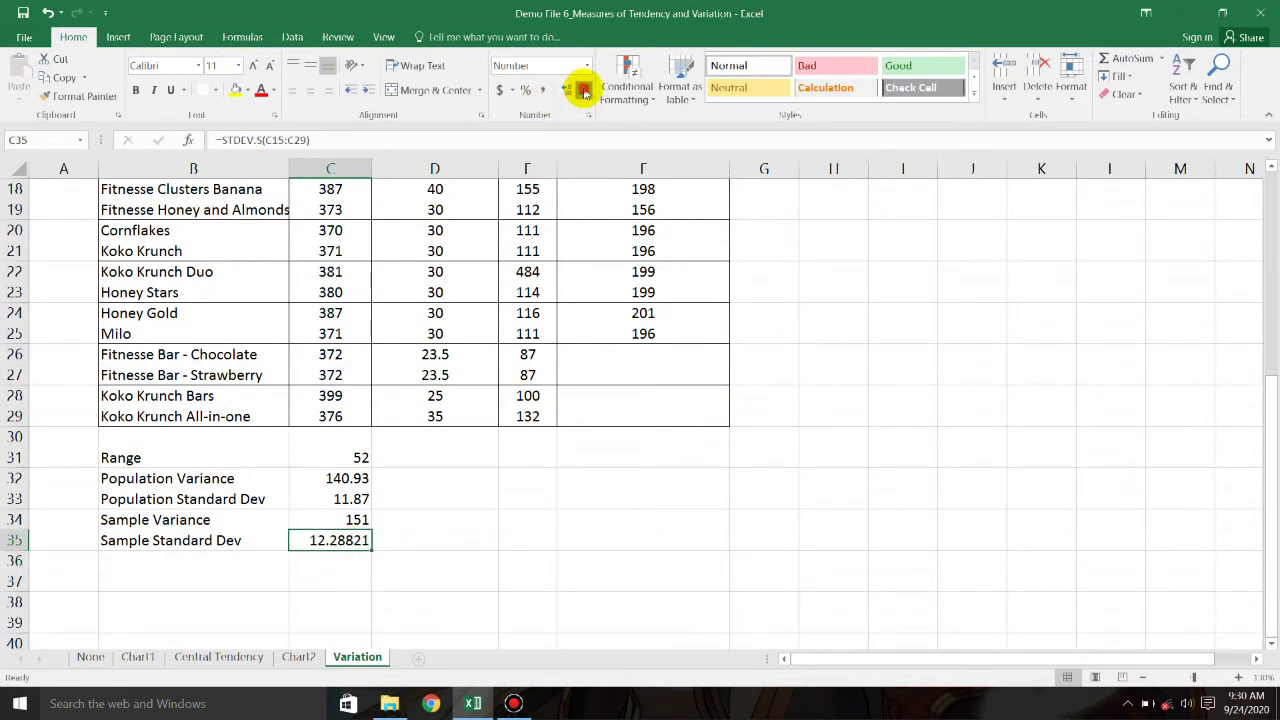
pyautogui.click(584, 91)
pyautogui.click(584, 91)
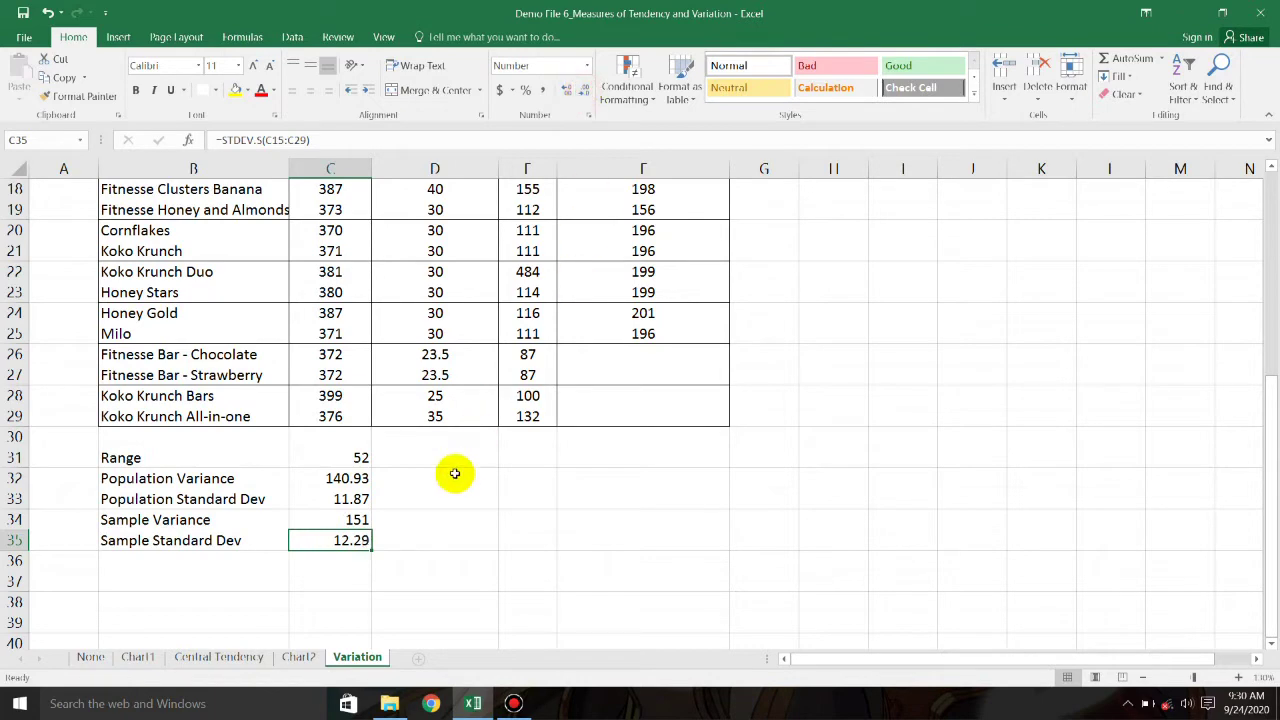
pyautogui.click(434, 499)
pyautogui.scroll(1, 465, 555)
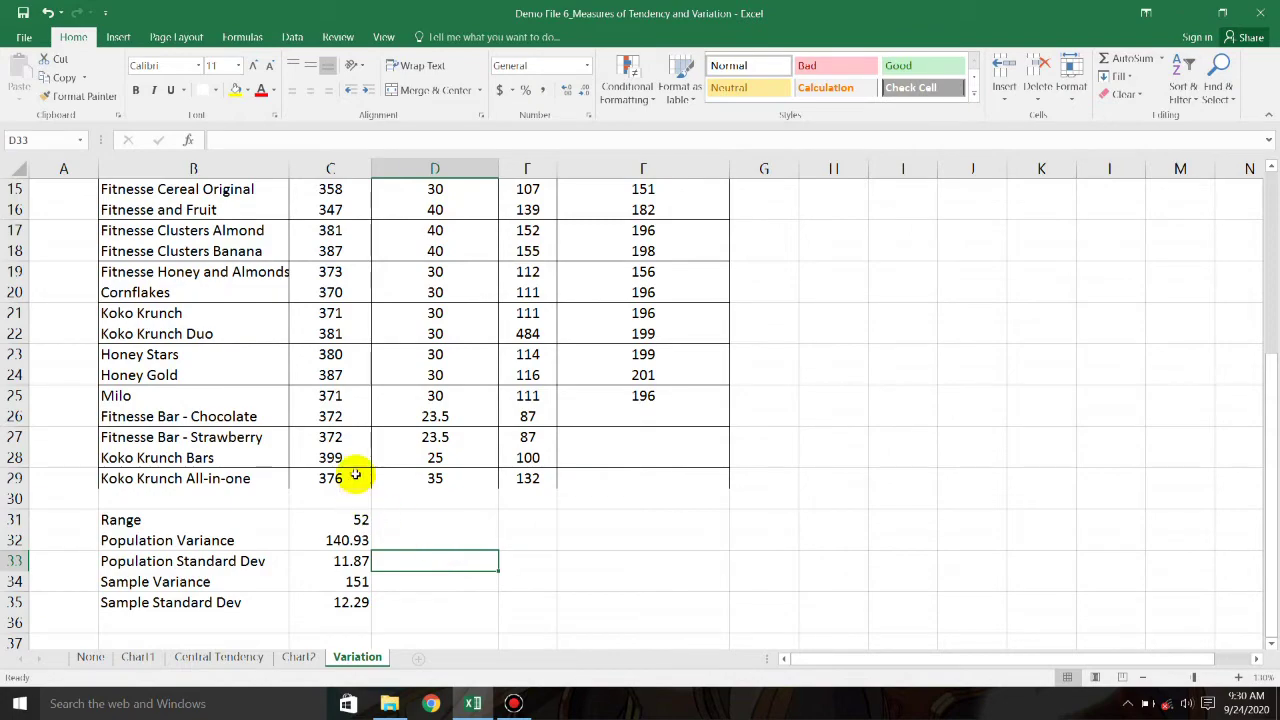
# Fill C31:C35 right to column F, giving ranges of 16.5, 397 and 50.
pyautogui.scroll(2, 350, 475)
pyautogui.scroll(-1, 362, 461)
pyautogui.scroll(-1, 362, 461)
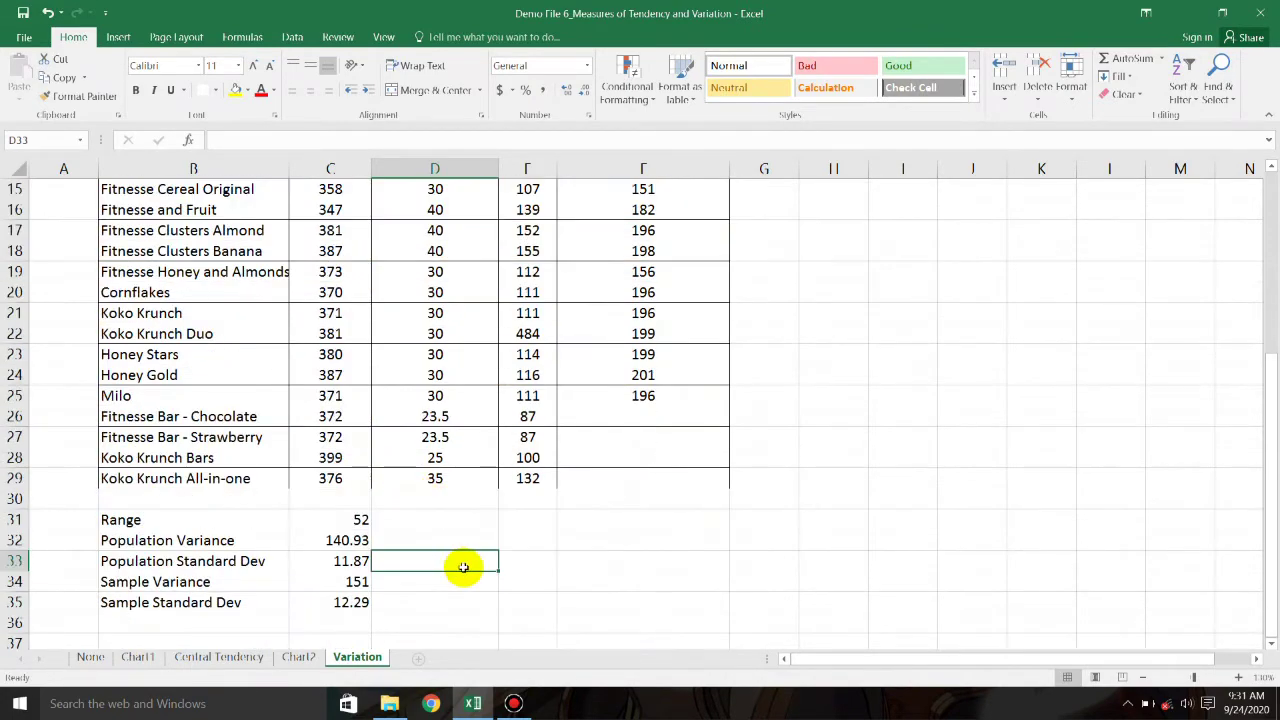
pyautogui.scroll(-1, 463, 563)
pyautogui.click(470, 545)
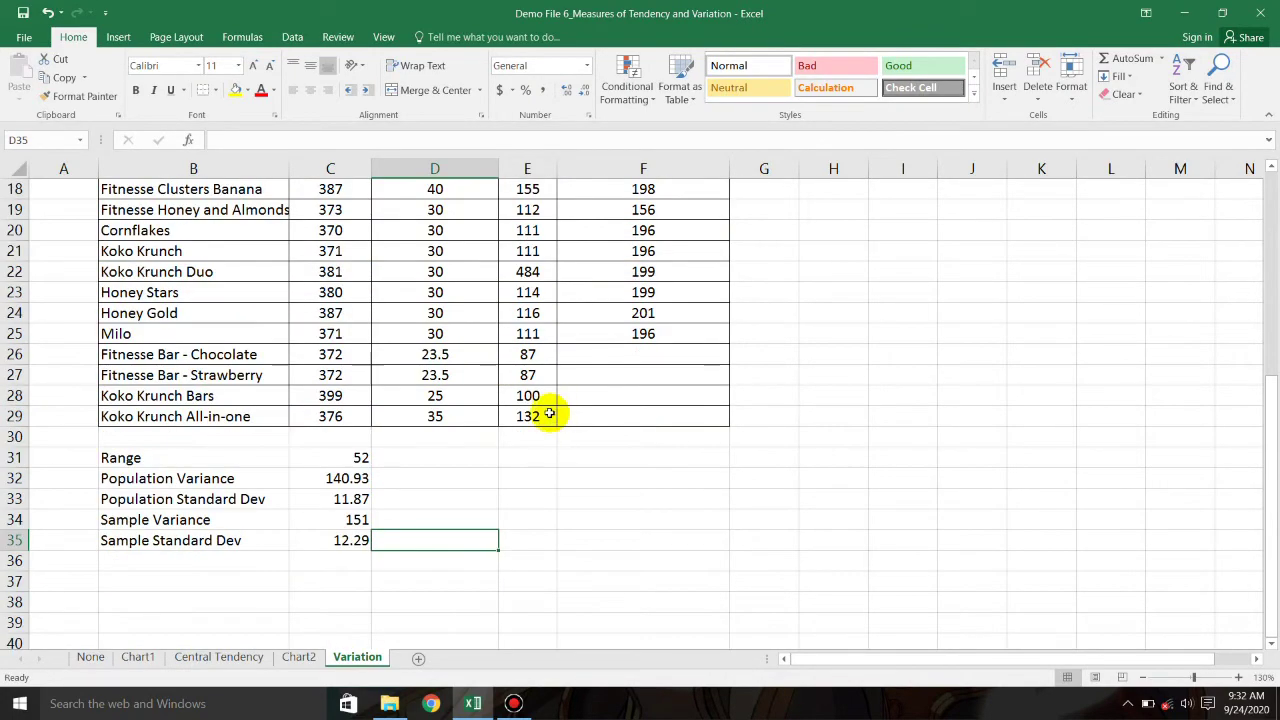
pyautogui.moveTo(362, 461); pyautogui.dragTo(362, 540)
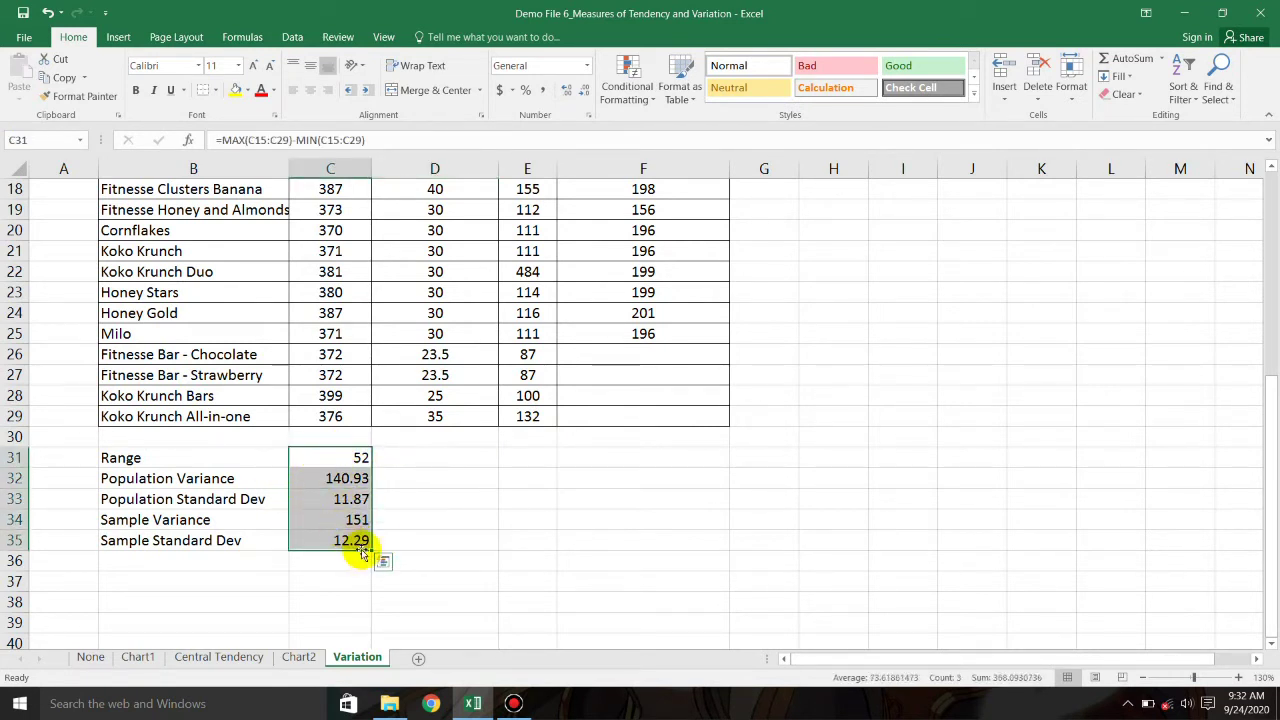
pyautogui.moveTo(371, 550); pyautogui.dragTo(714, 551)
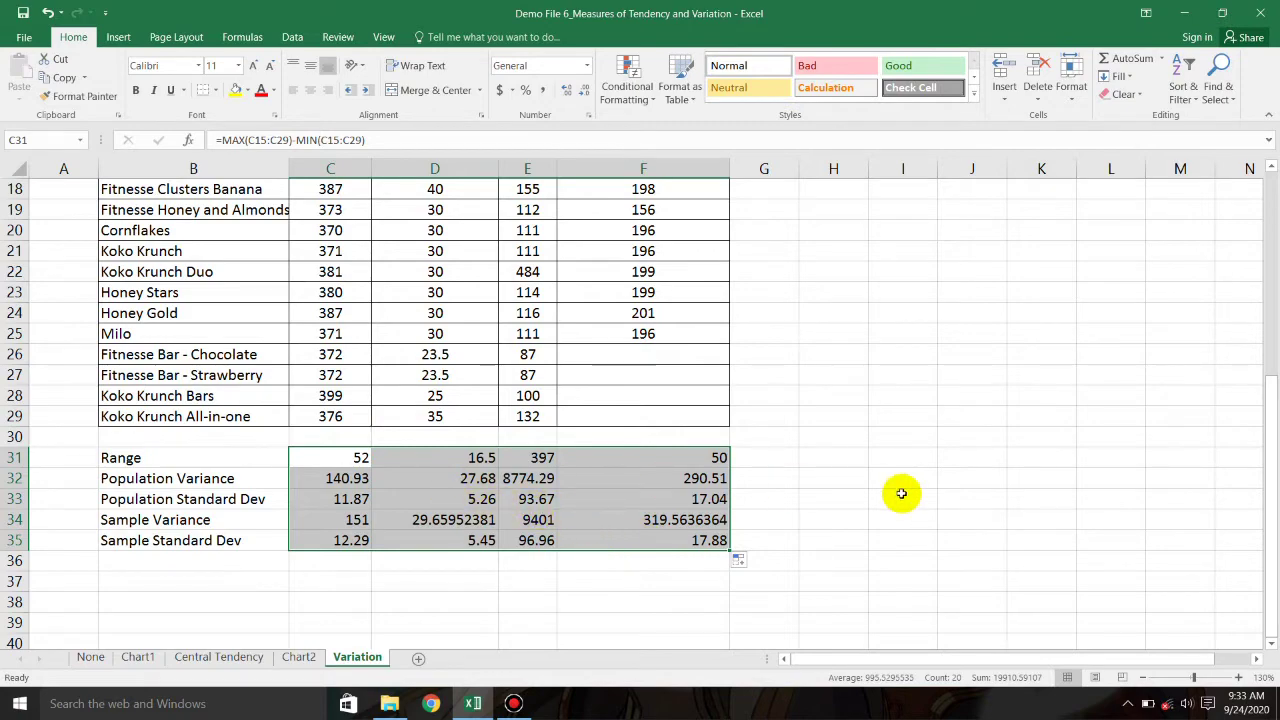
pyautogui.scroll(3, 845, 486)
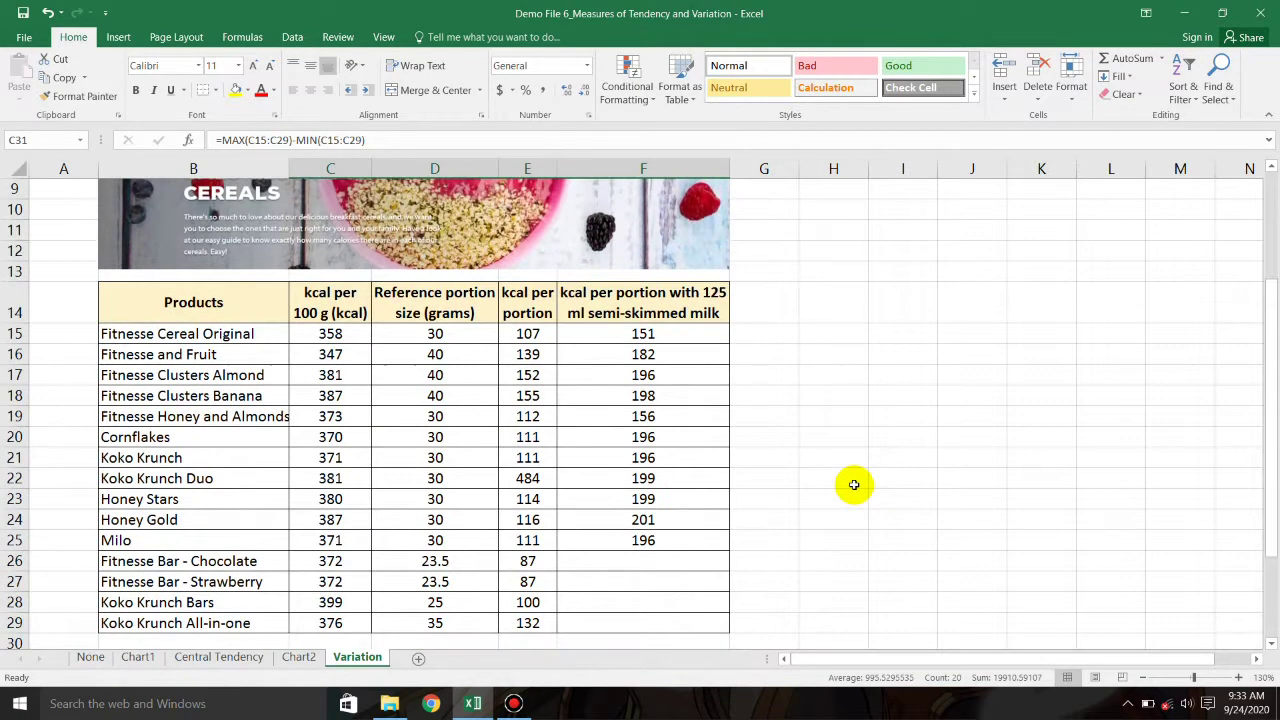
pyautogui.scroll(-2, 850, 485)
pyautogui.click(856, 486)
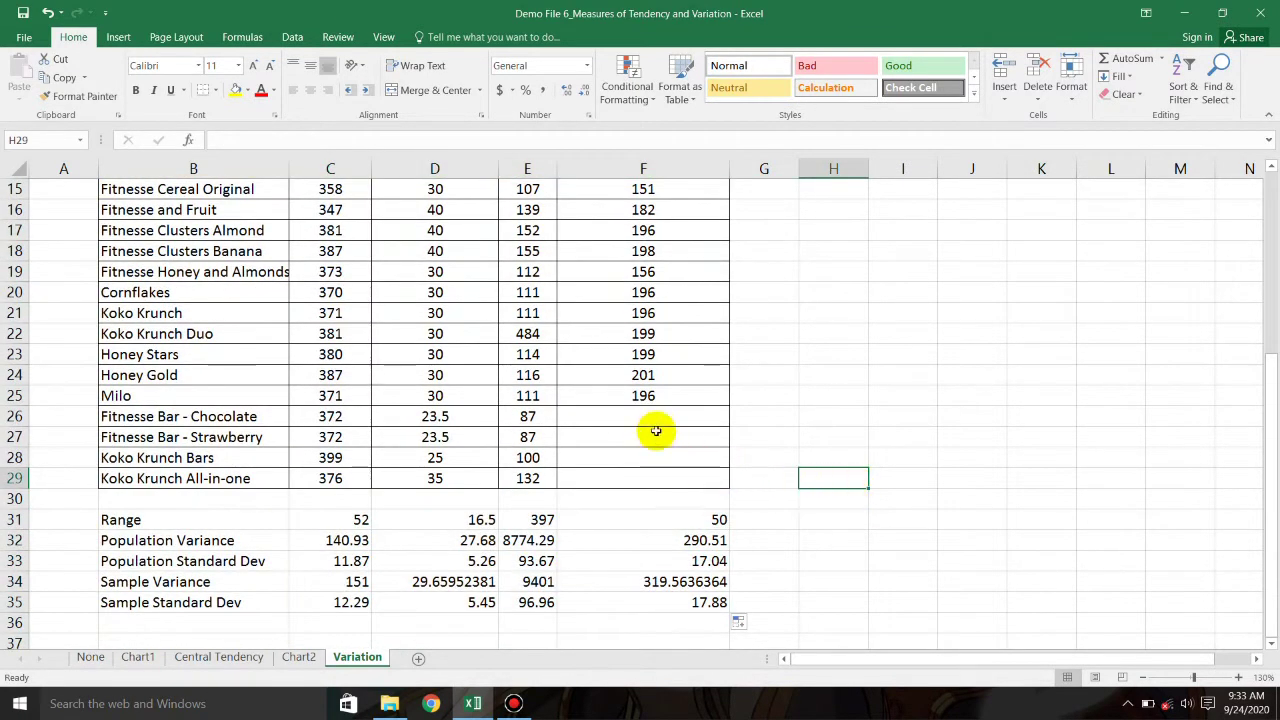
pyautogui.moveTo(656, 414); pyautogui.dragTo(662, 482)
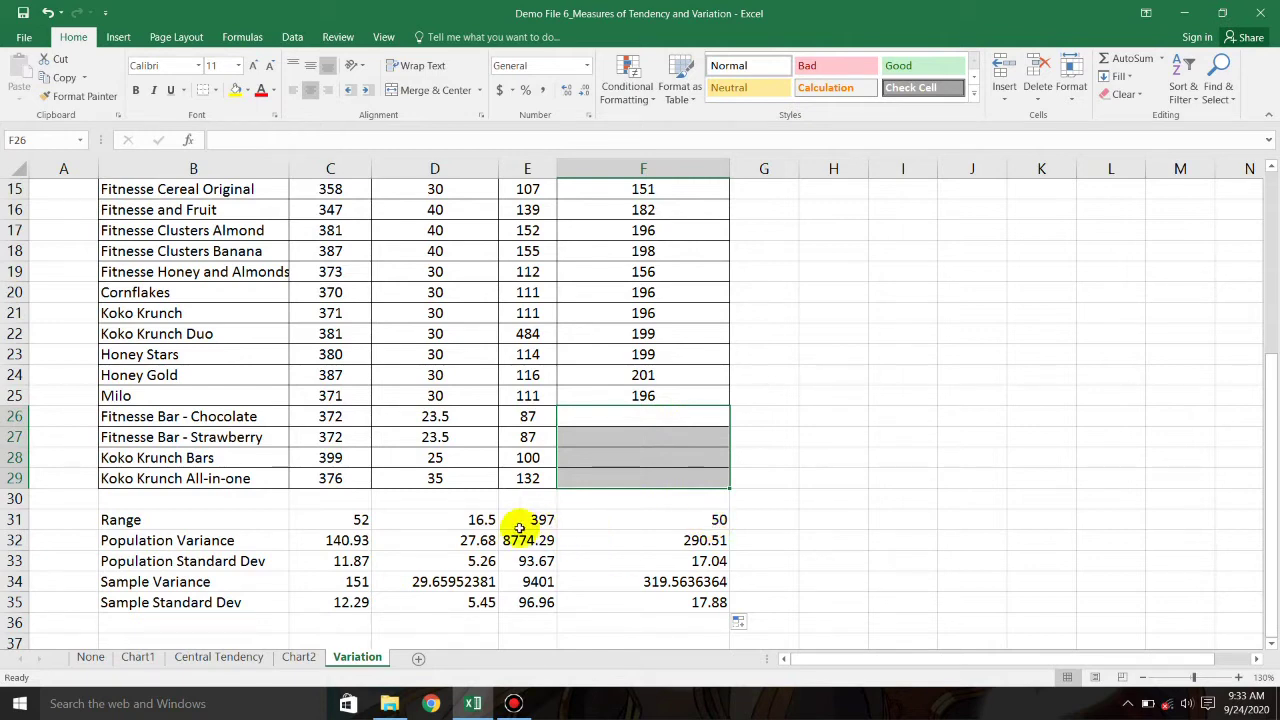
# Format C31:F35 to two decimal places and centre-align the values.
pyautogui.moveTo(463, 520); pyautogui.dragTo(666, 600)
pyautogui.moveTo(350, 520); pyautogui.dragTo(695, 585)
pyautogui.click(586, 96)
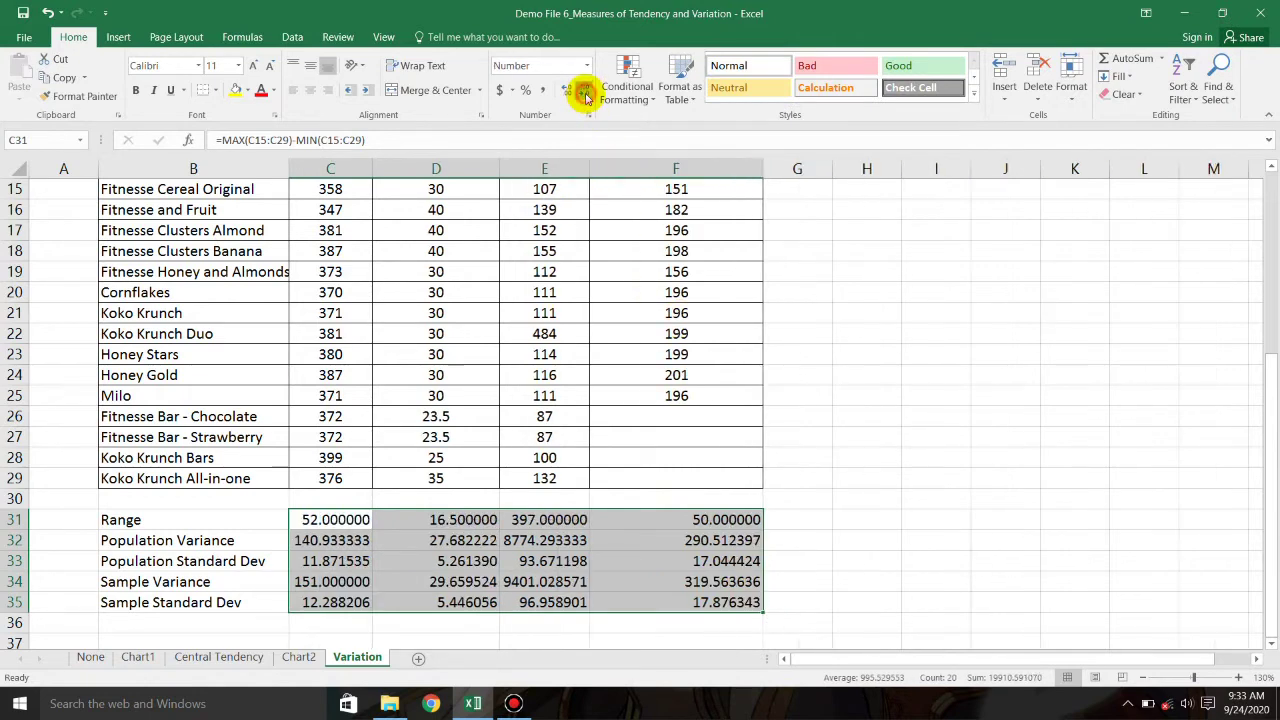
pyautogui.click(586, 96)
pyautogui.click(586, 96)
pyautogui.click(586, 96)
pyautogui.click(586, 96)
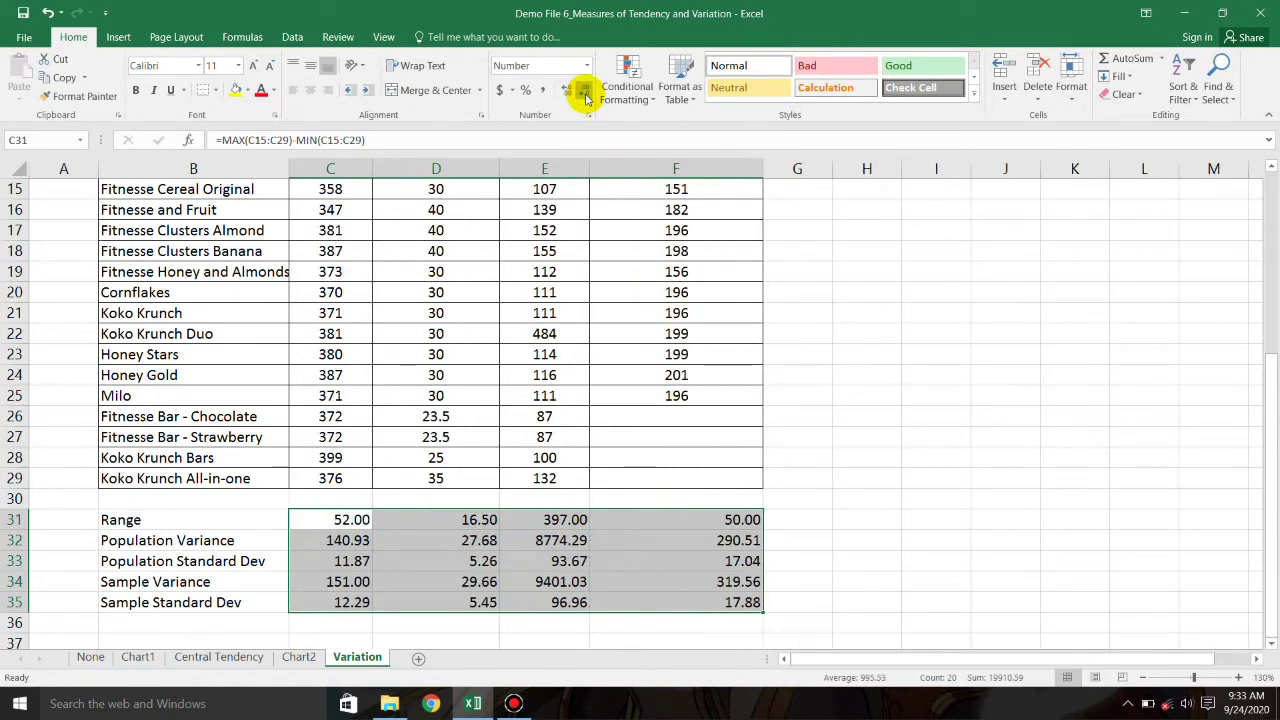
pyautogui.click(313, 89)
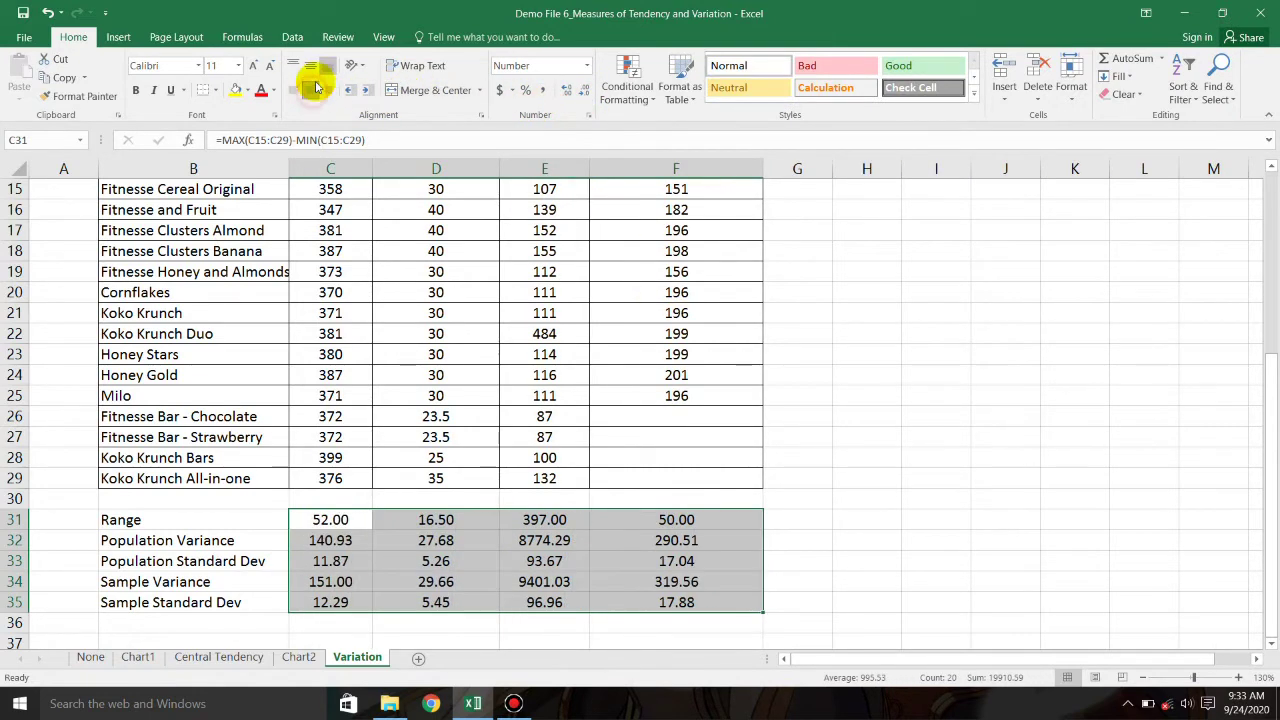
pyautogui.click(1020, 437)
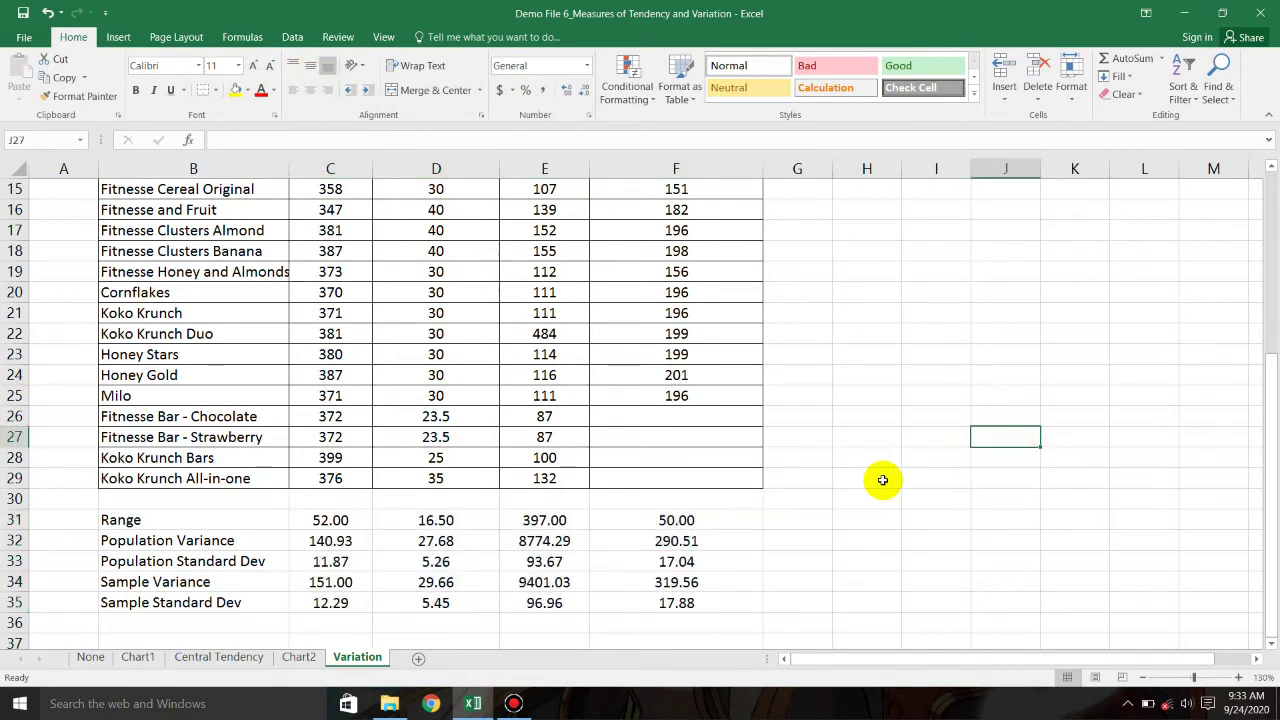
pyautogui.scroll(-1, 883, 480)
# Check the column headers in C14:F14, from kcal per 100 g to the last column.
pyautogui.scroll(2, 890, 471)
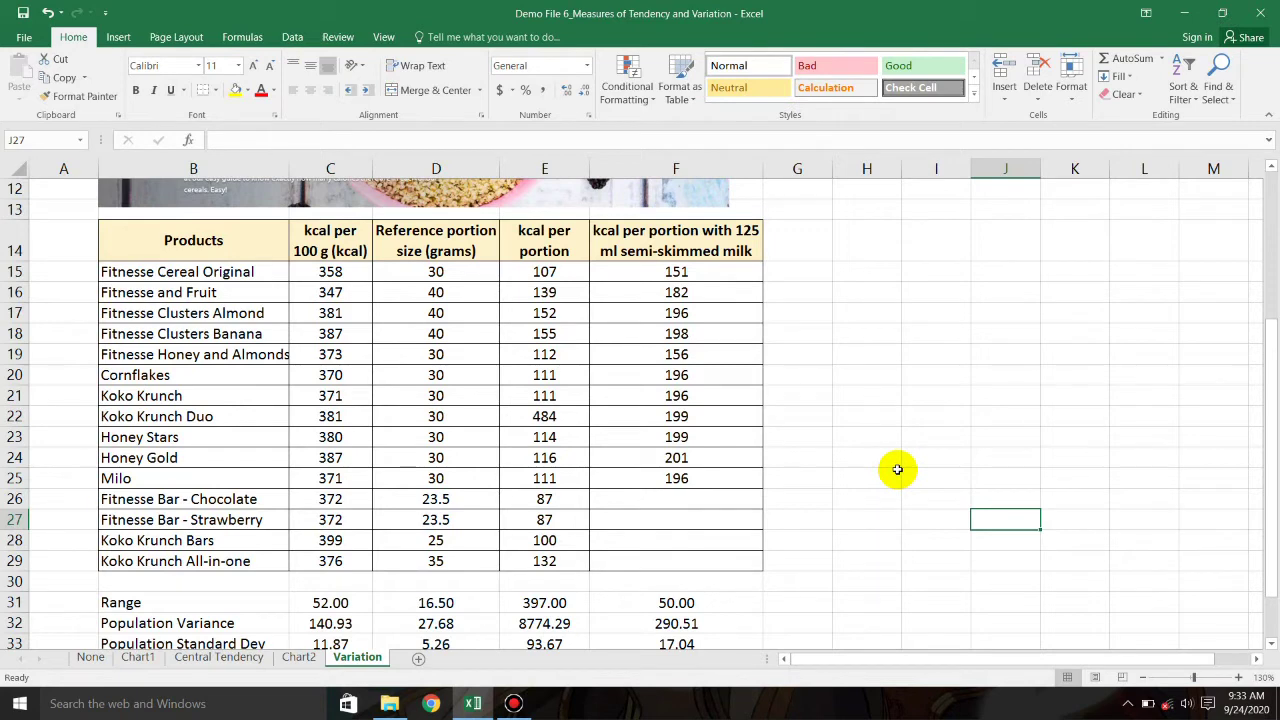
pyautogui.click(349, 230)
pyautogui.click(432, 238)
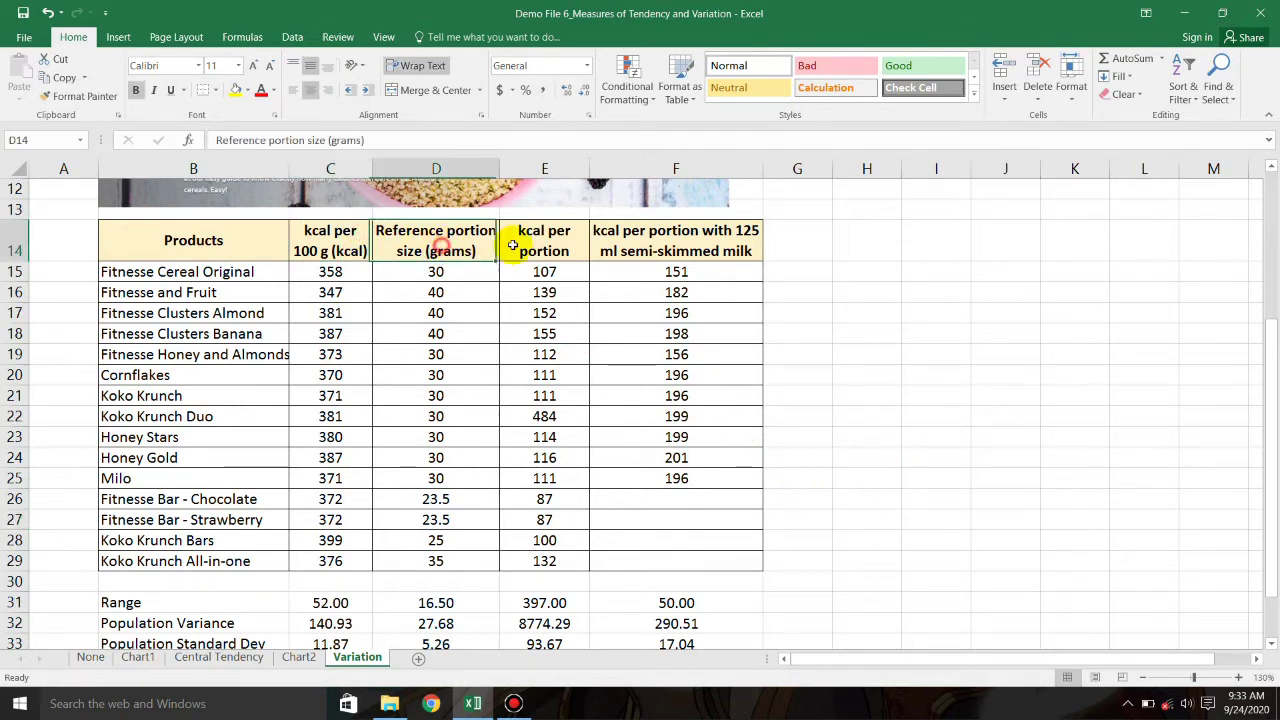
pyautogui.click(520, 240)
pyautogui.click(665, 251)
pyautogui.scroll(-1, 1029, 457)
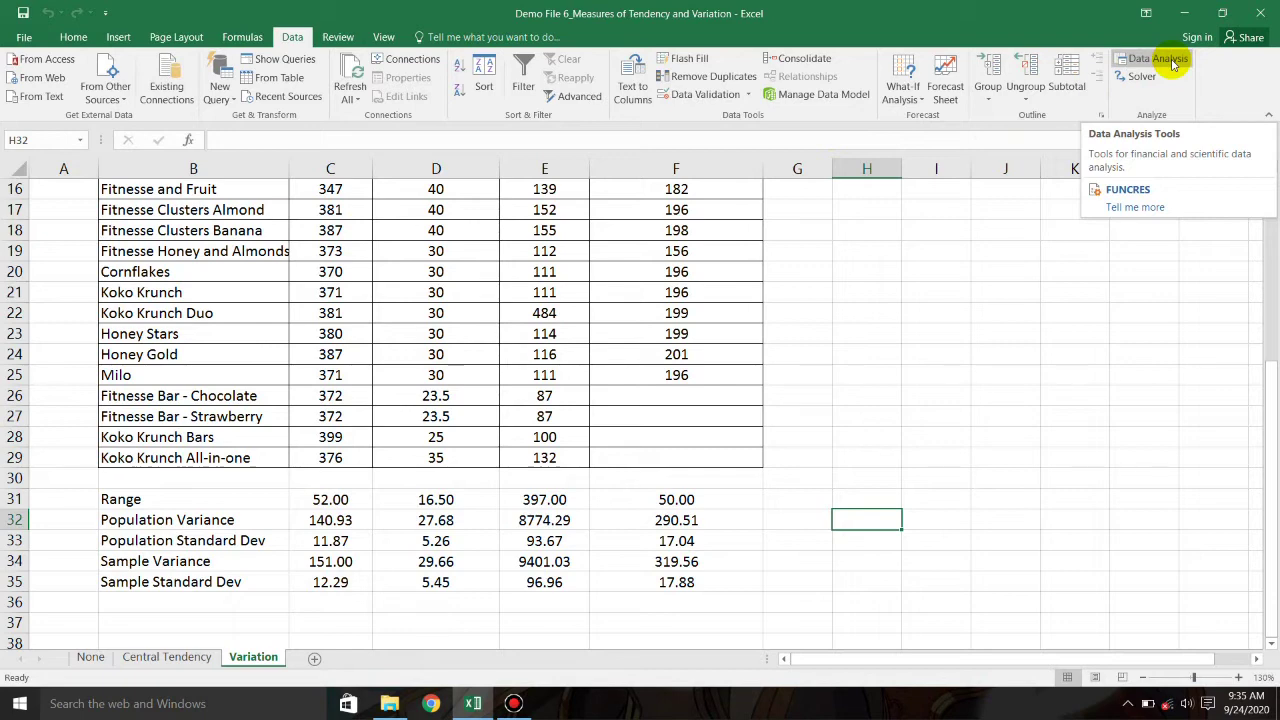
# Choose Descriptive Statistics from the Data Analysis tools.
pyautogui.click(1172, 62)
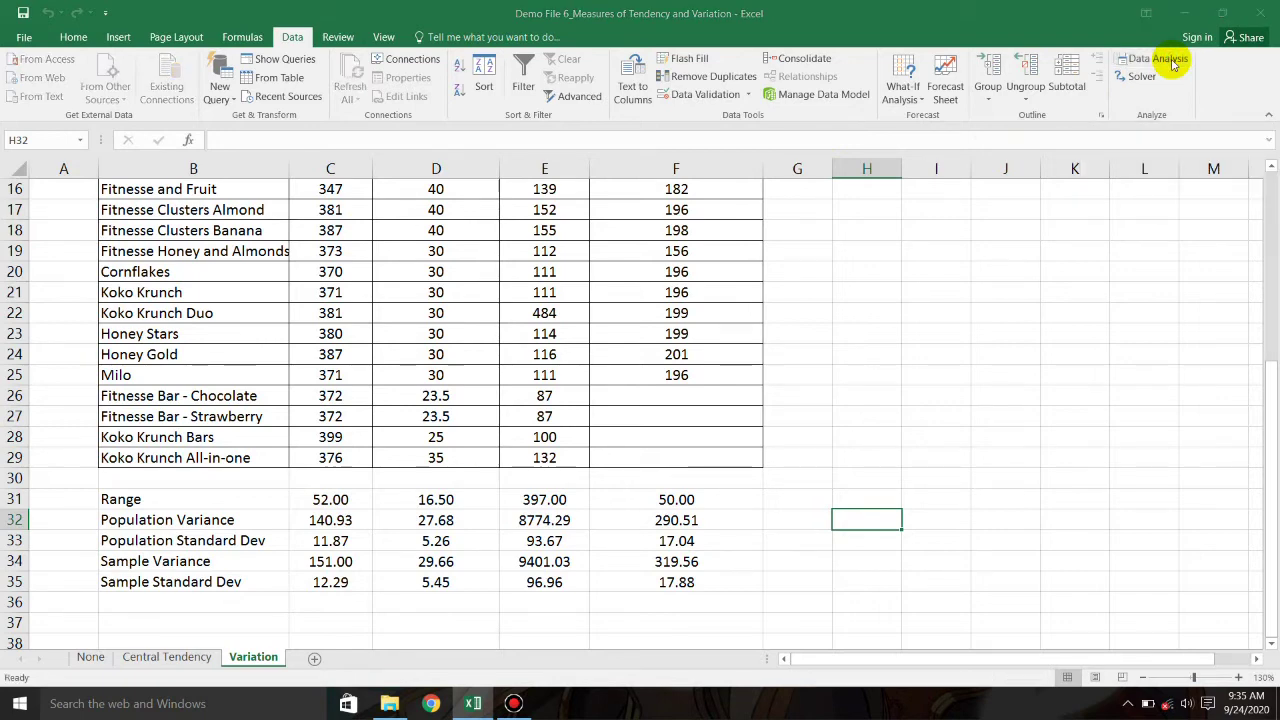
pyautogui.moveTo(598, 210); pyautogui.dragTo(780, 181)
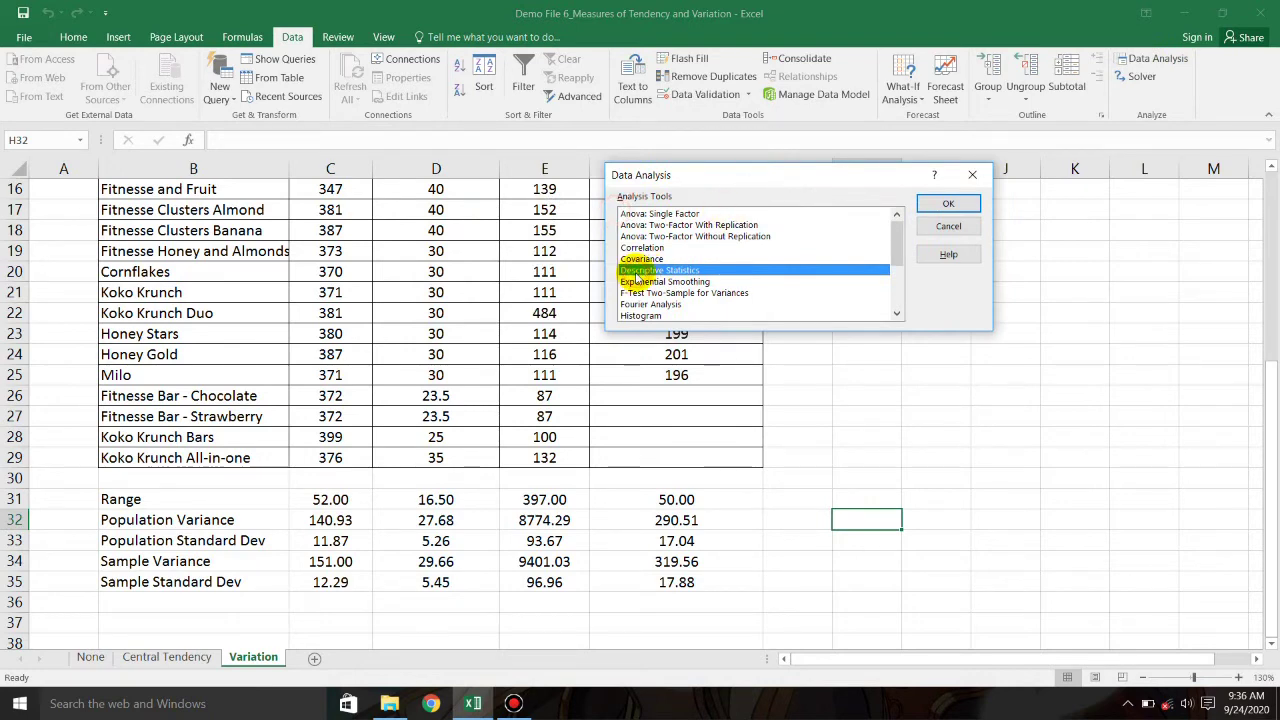
pyautogui.click(948, 203)
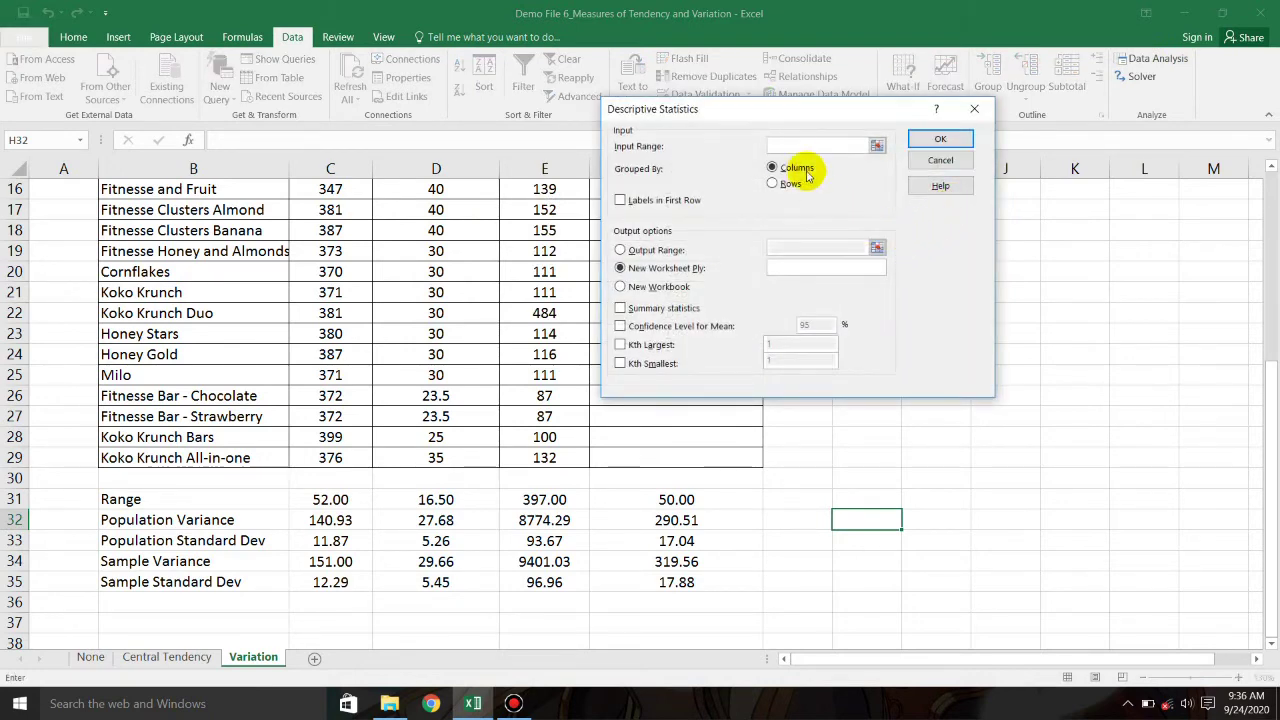
pyautogui.moveTo(774, 112); pyautogui.dragTo(941, 191)
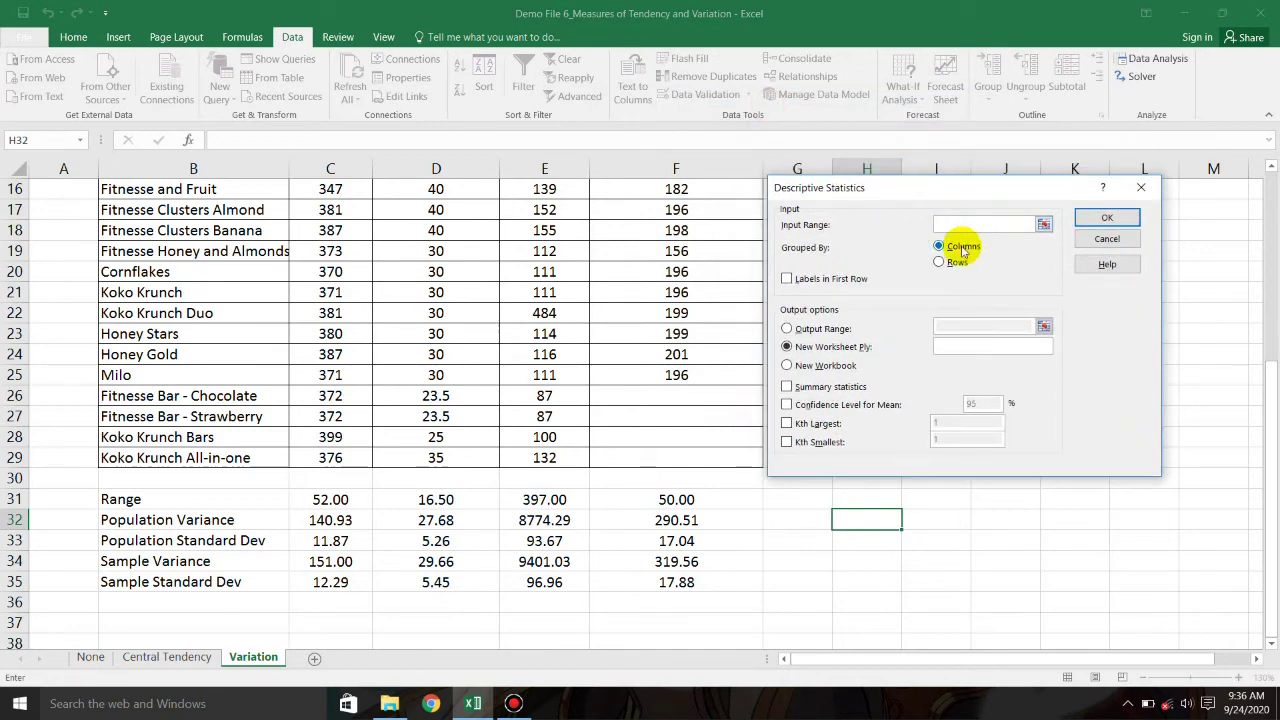
# Run it on C14:F29 with Labels in First Row and Summary statistics to a new sheet.
pyautogui.scroll(5, 950, 250)
pyautogui.scroll(-4, 945, 252)
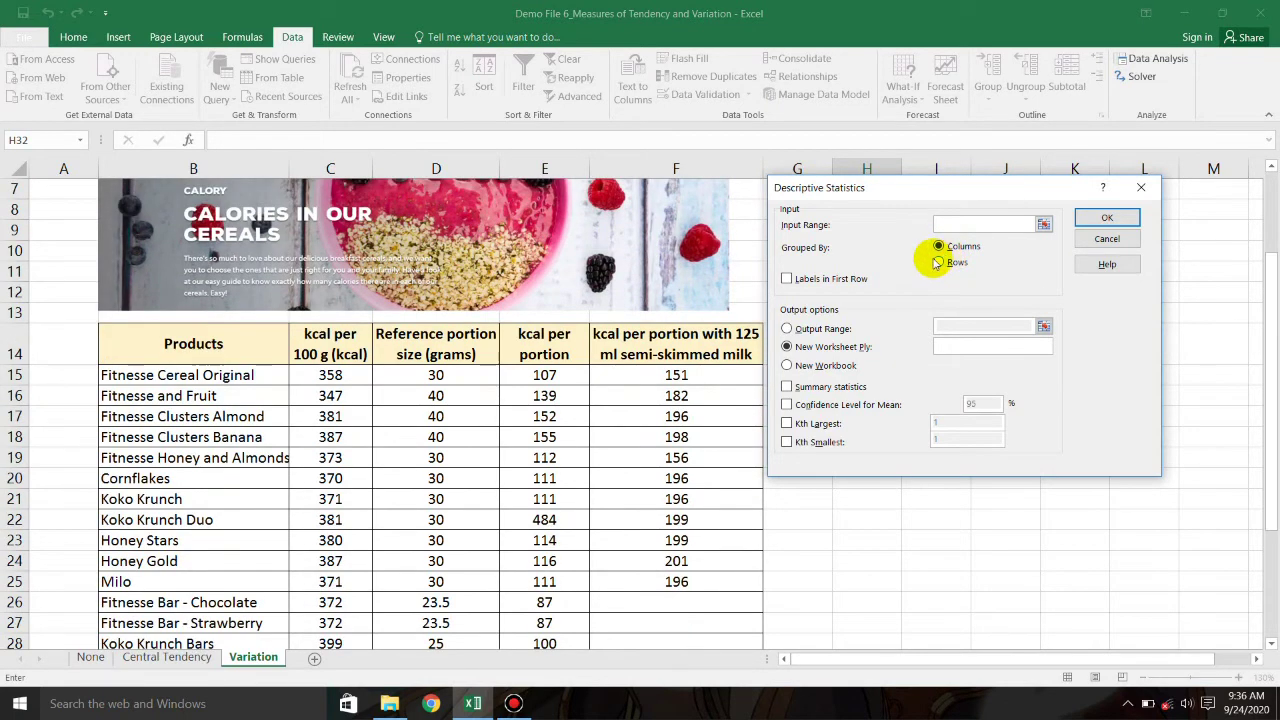
pyautogui.moveTo(315, 213); pyautogui.dragTo(678, 537)
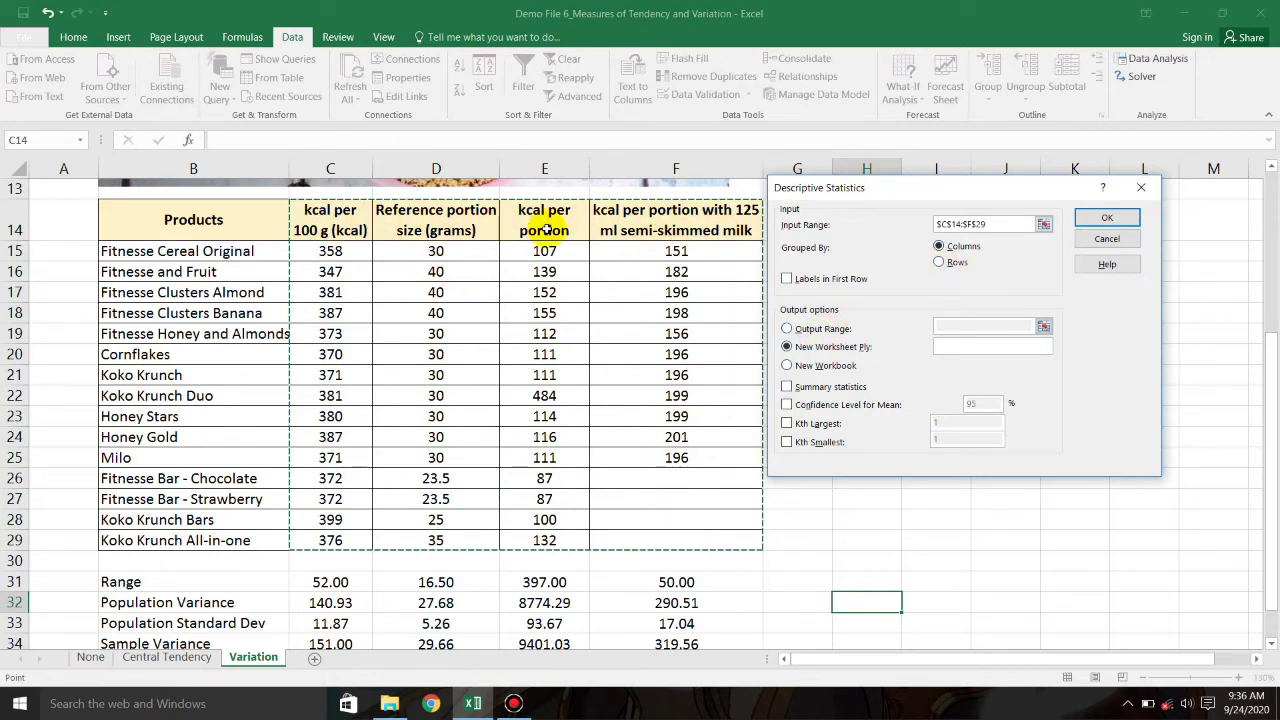
pyautogui.click(786, 279)
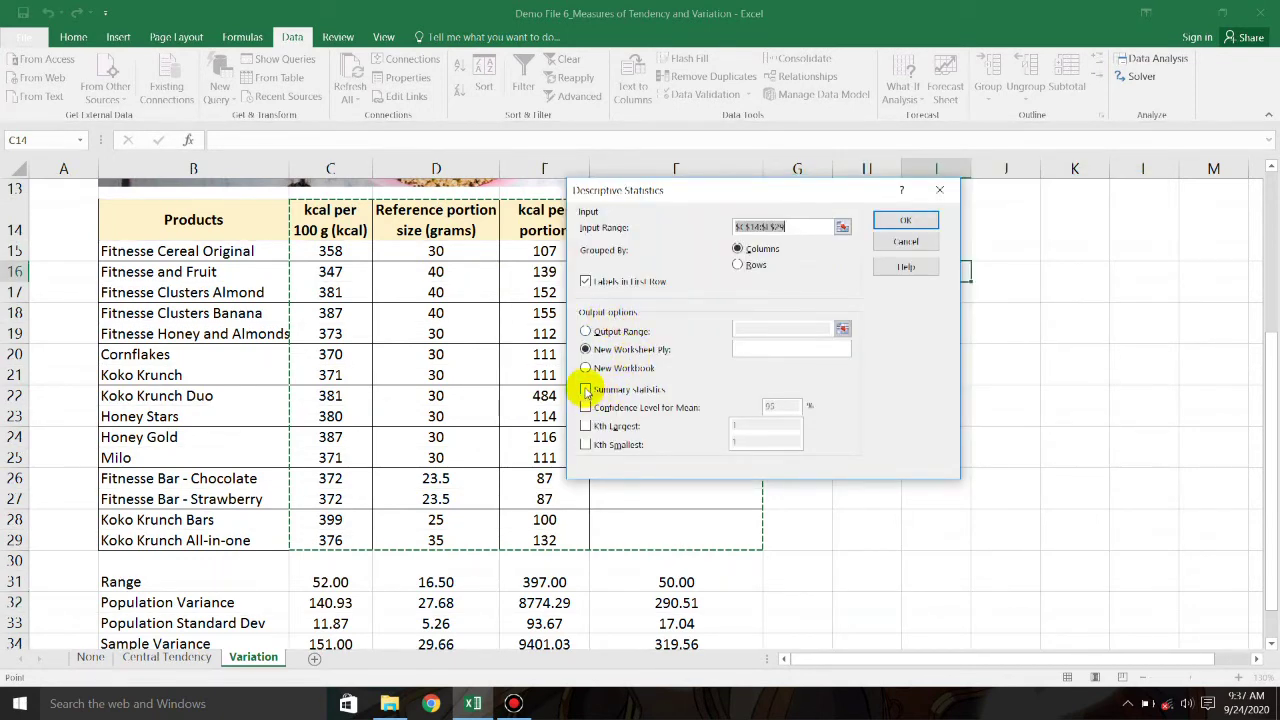
pyautogui.click(586, 390)
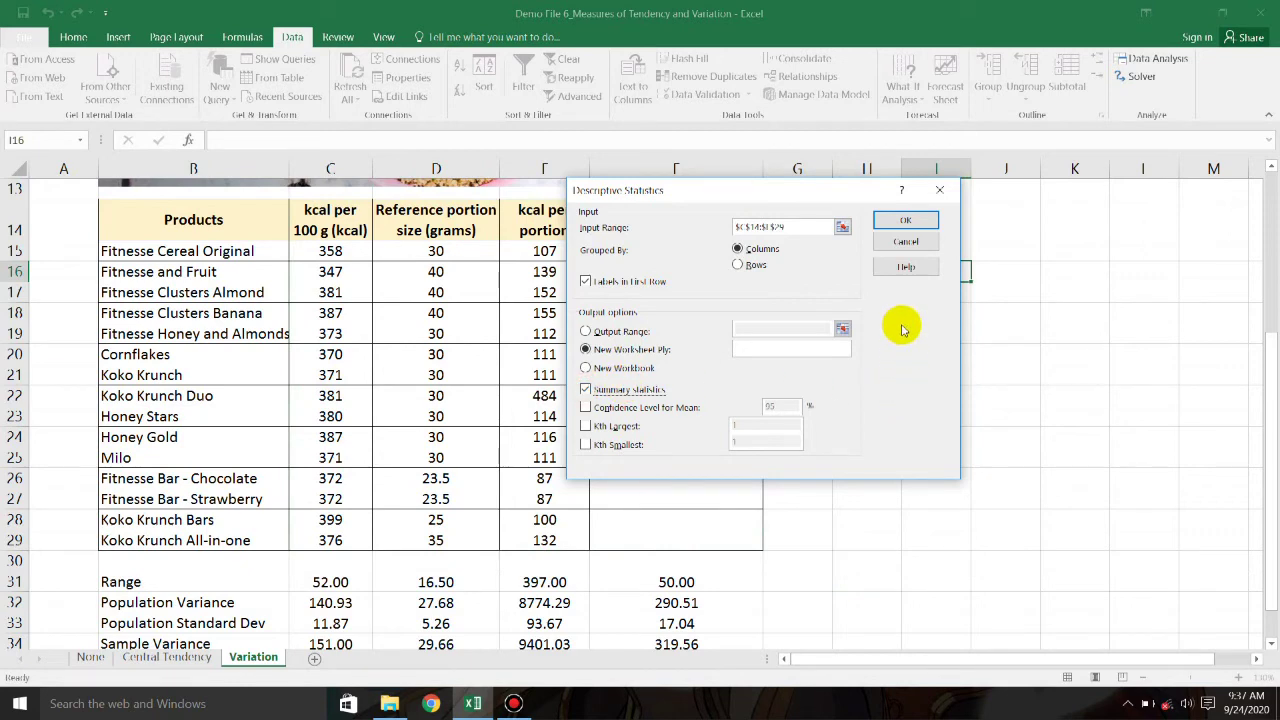
pyautogui.click(905, 222)
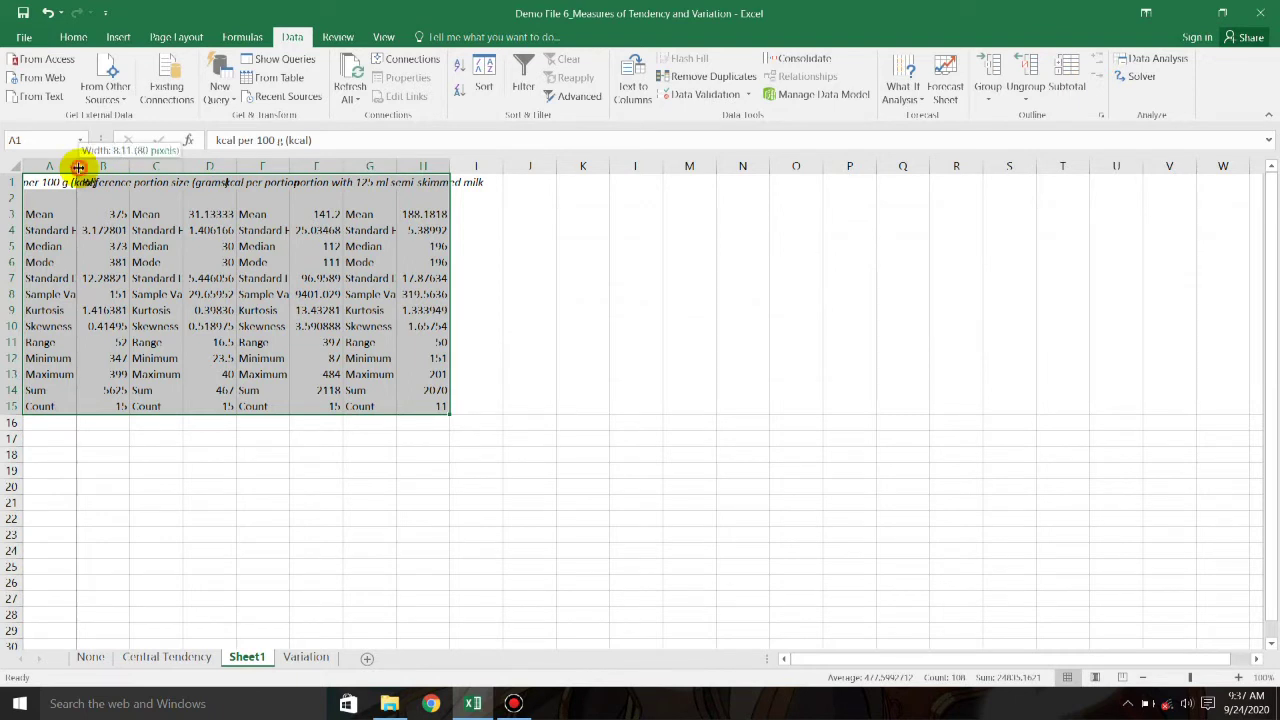
# Autofit columns A, B, C, D and E of Sheet1 to fit their labels and values.
pyautogui.doubleClick(80, 168)
pyautogui.doubleClick(182, 167)
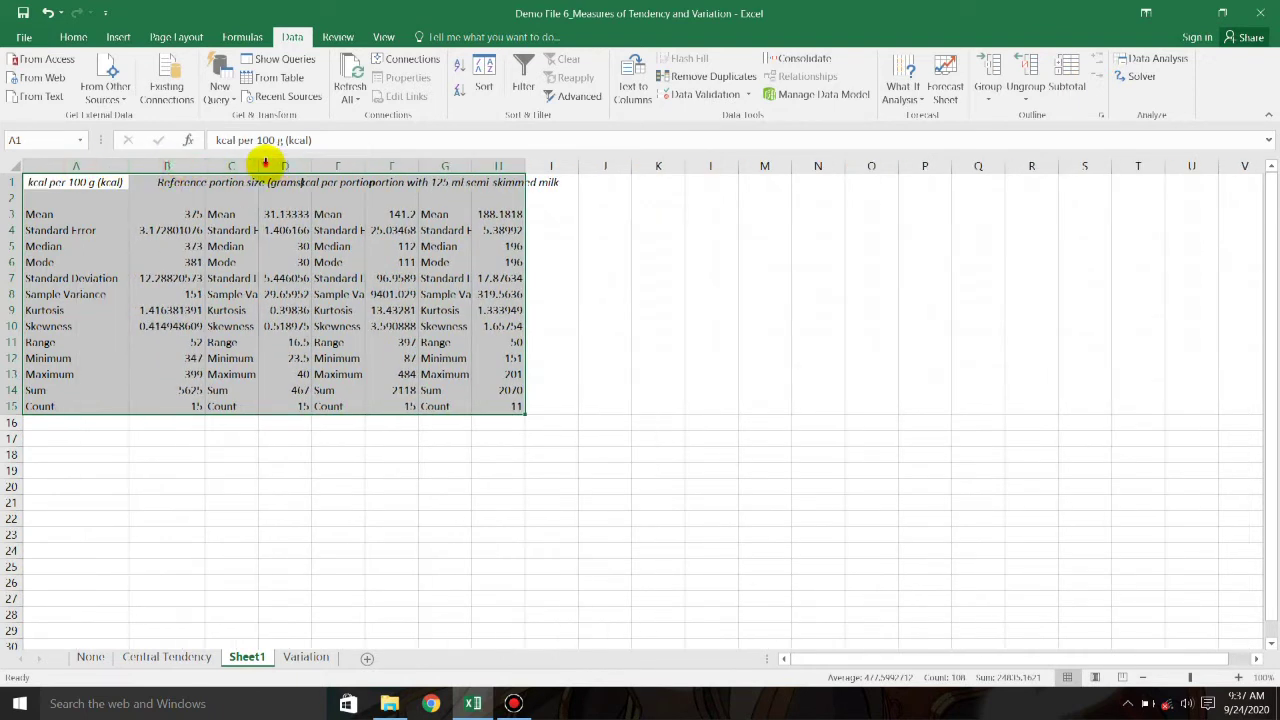
pyautogui.doubleClick(259, 165)
pyautogui.doubleClick(418, 164)
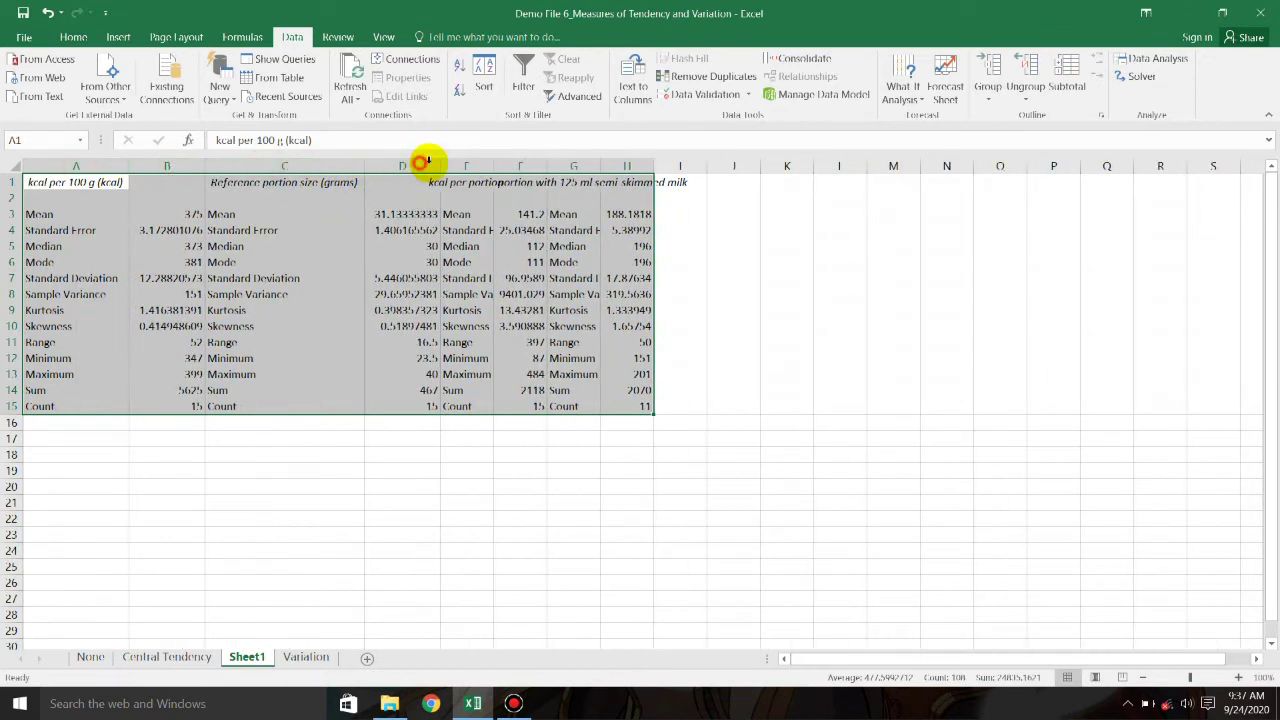
pyautogui.doubleClick(491, 165)
# Highlight the Standard Deviation and Sample Variance labels and their values in column B.
pyautogui.click(188, 261)
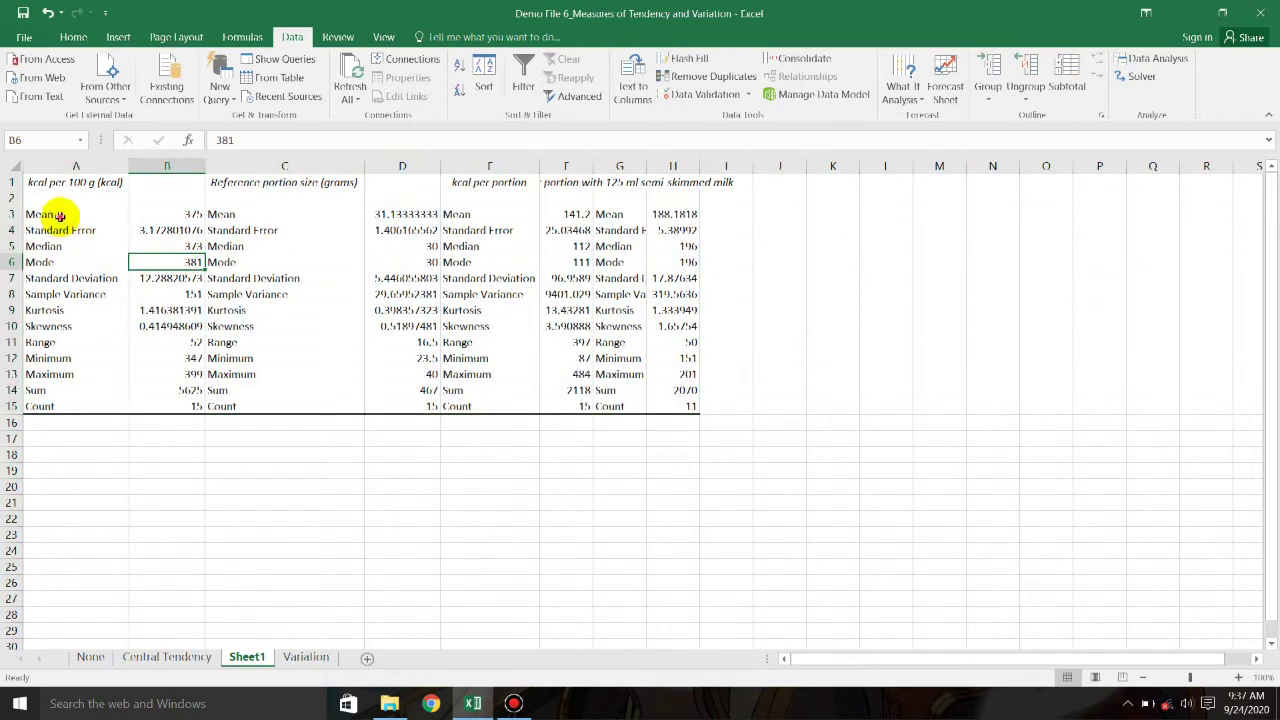
pyautogui.click(57, 214)
pyautogui.scroll(-1, 126, 280)
pyautogui.scroll(1, 100, 270)
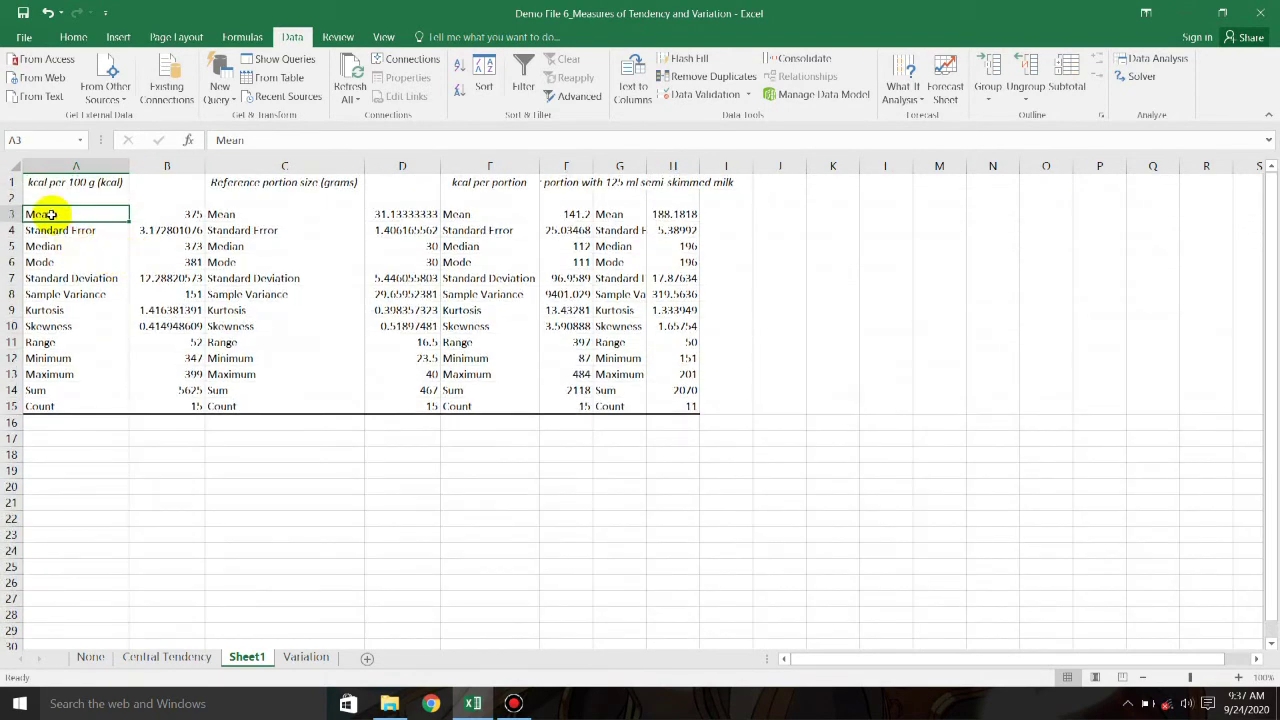
pyautogui.press('Down')
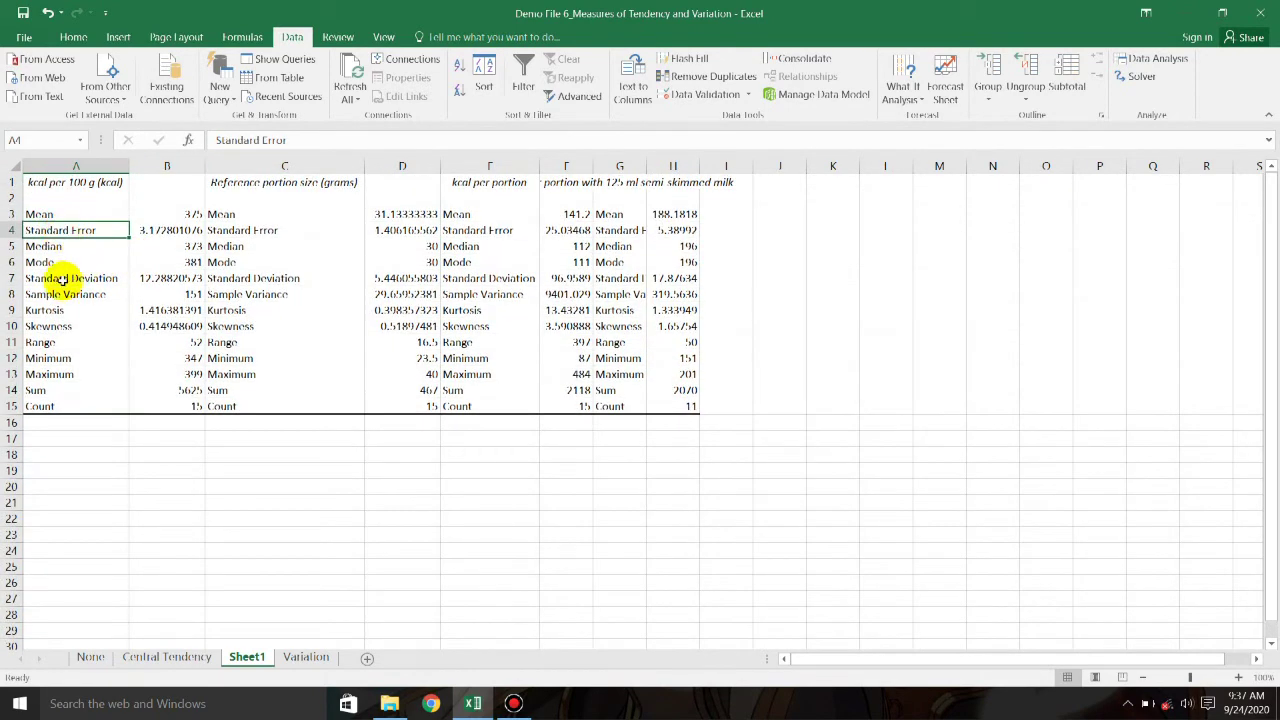
pyautogui.moveTo(72, 279); pyautogui.dragTo(120, 290)
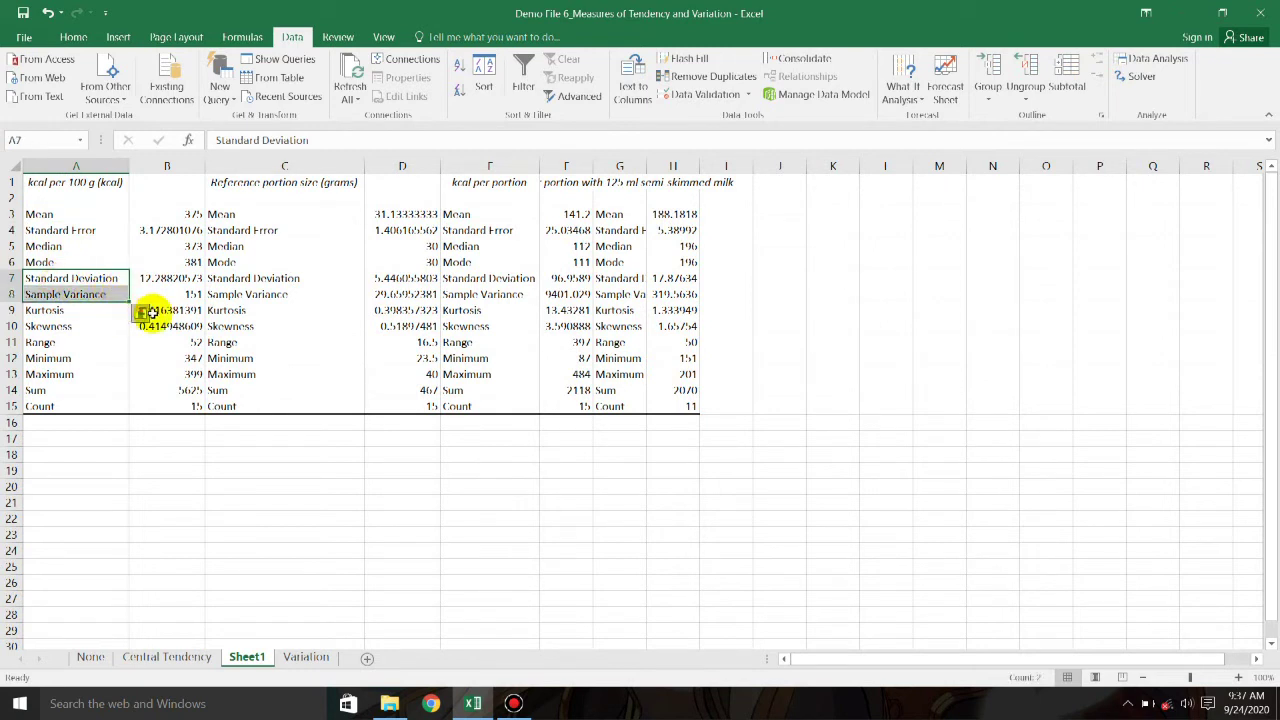
pyautogui.click(193, 342)
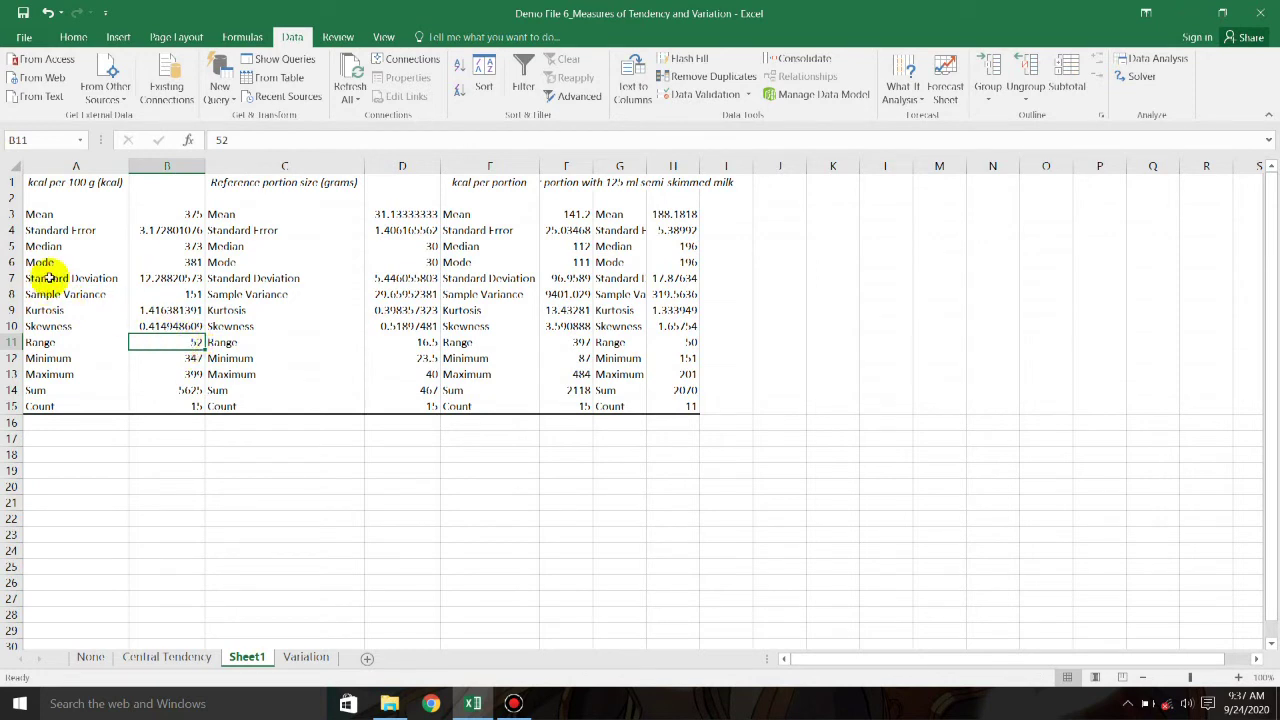
pyautogui.moveTo(50, 279); pyautogui.dragTo(91, 291)
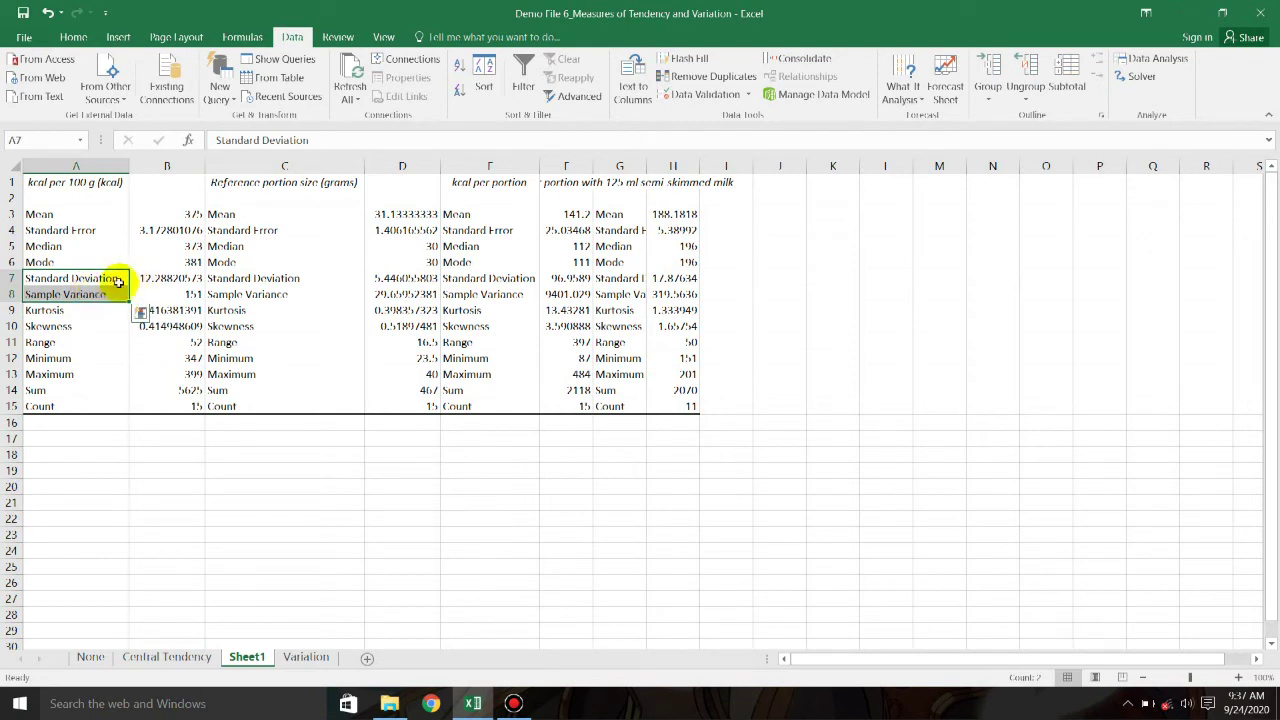
pyautogui.click(158, 280)
pyautogui.moveTo(158, 280); pyautogui.dragTo(165, 292)
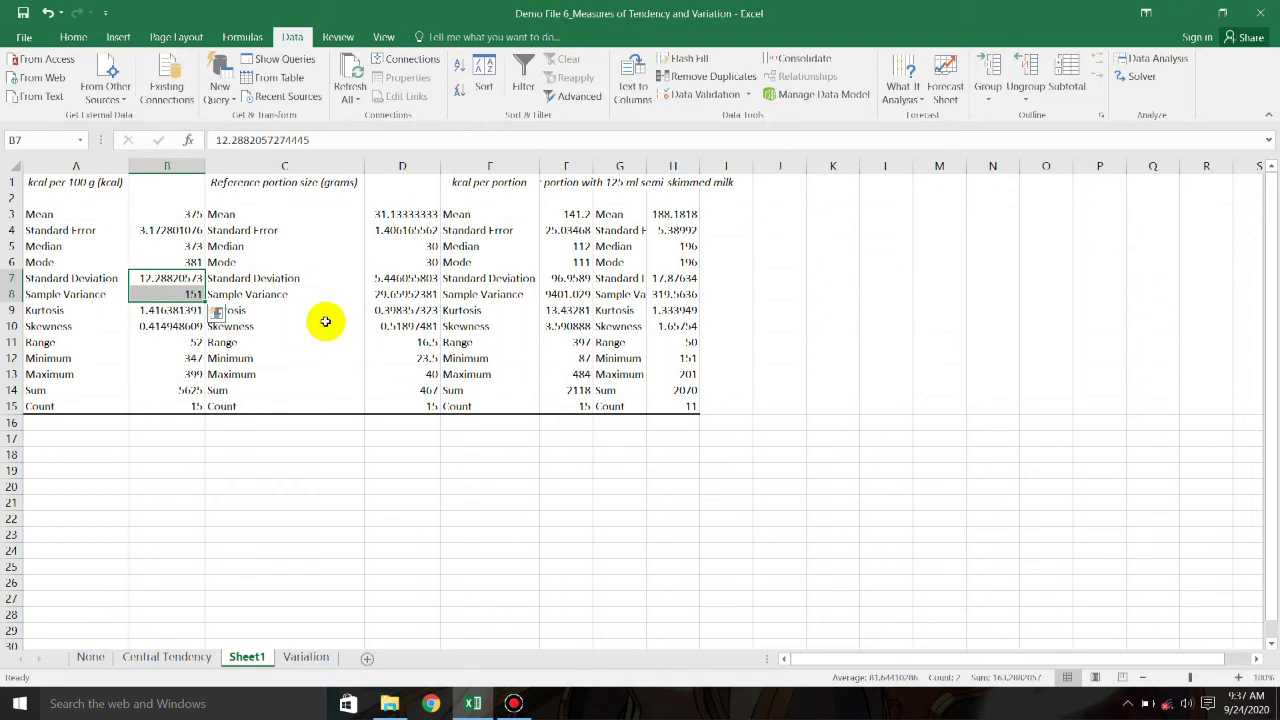
# Revisit the Standard Deviation and Sample Variance labels, then select column C's statistic labels.
pyautogui.click(74, 283)
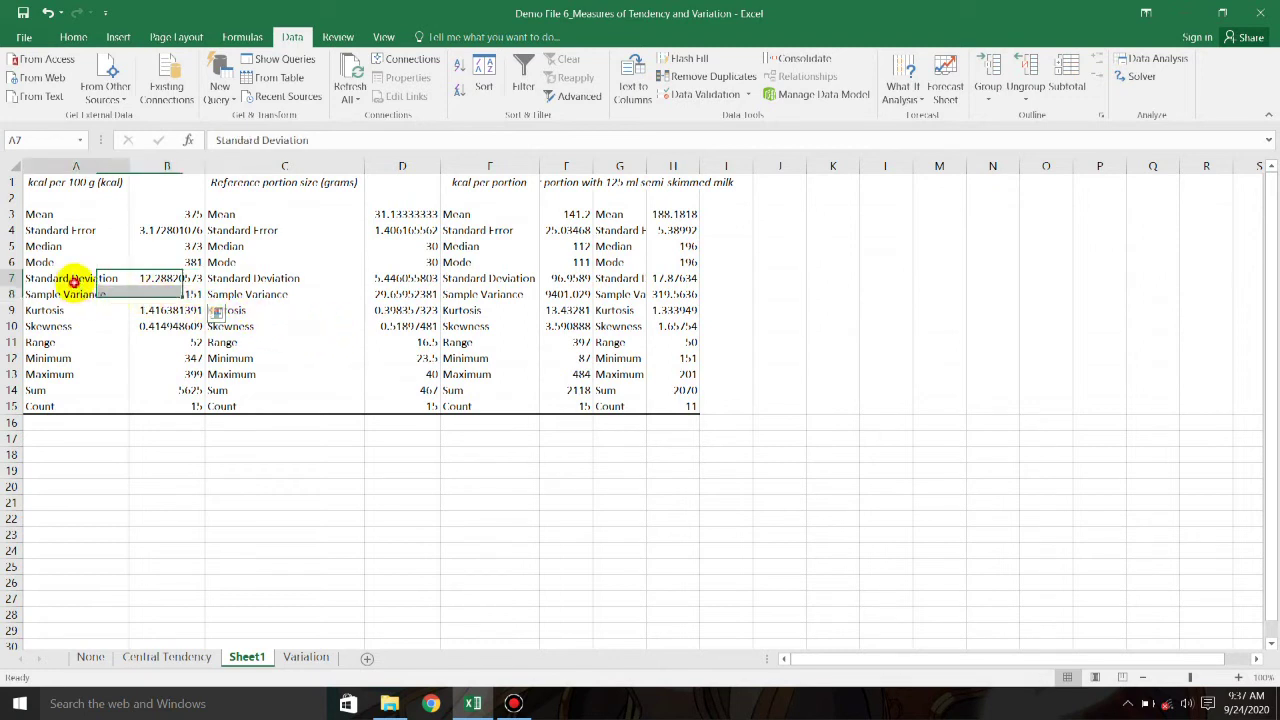
pyautogui.click(85, 294)
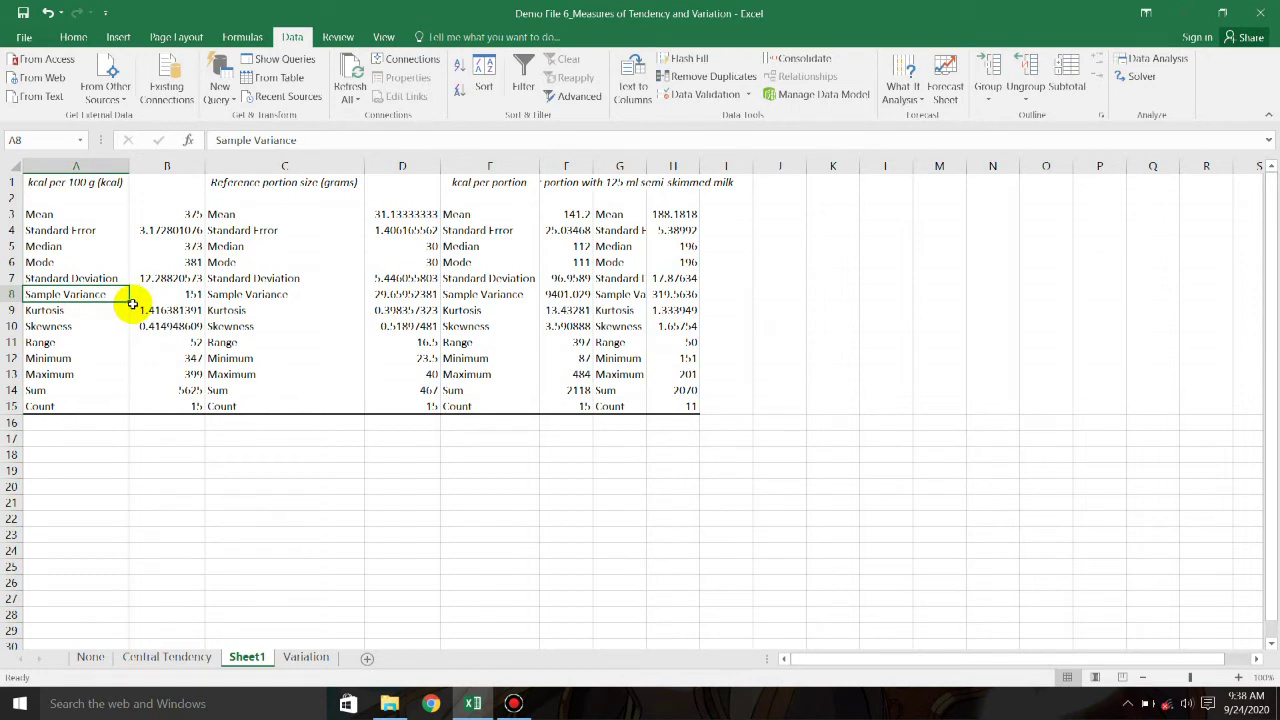
pyautogui.click(92, 279)
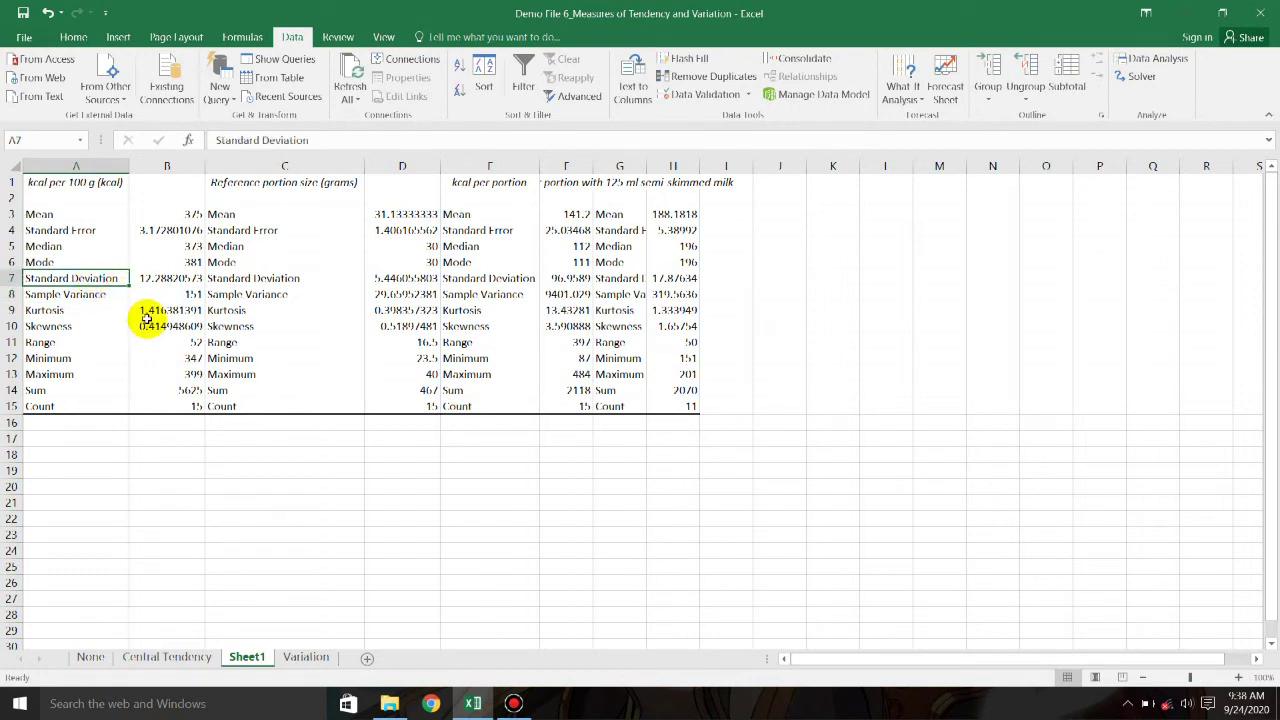
pyautogui.click(88, 295)
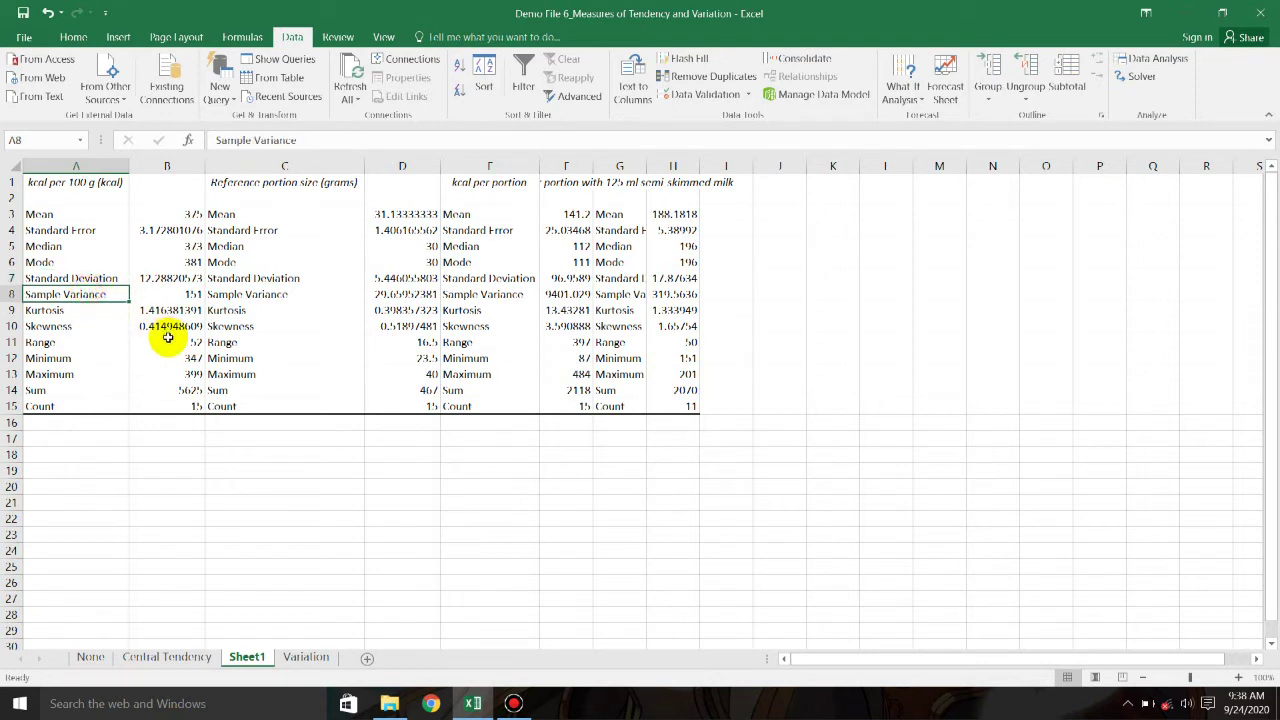
pyautogui.click(261, 376)
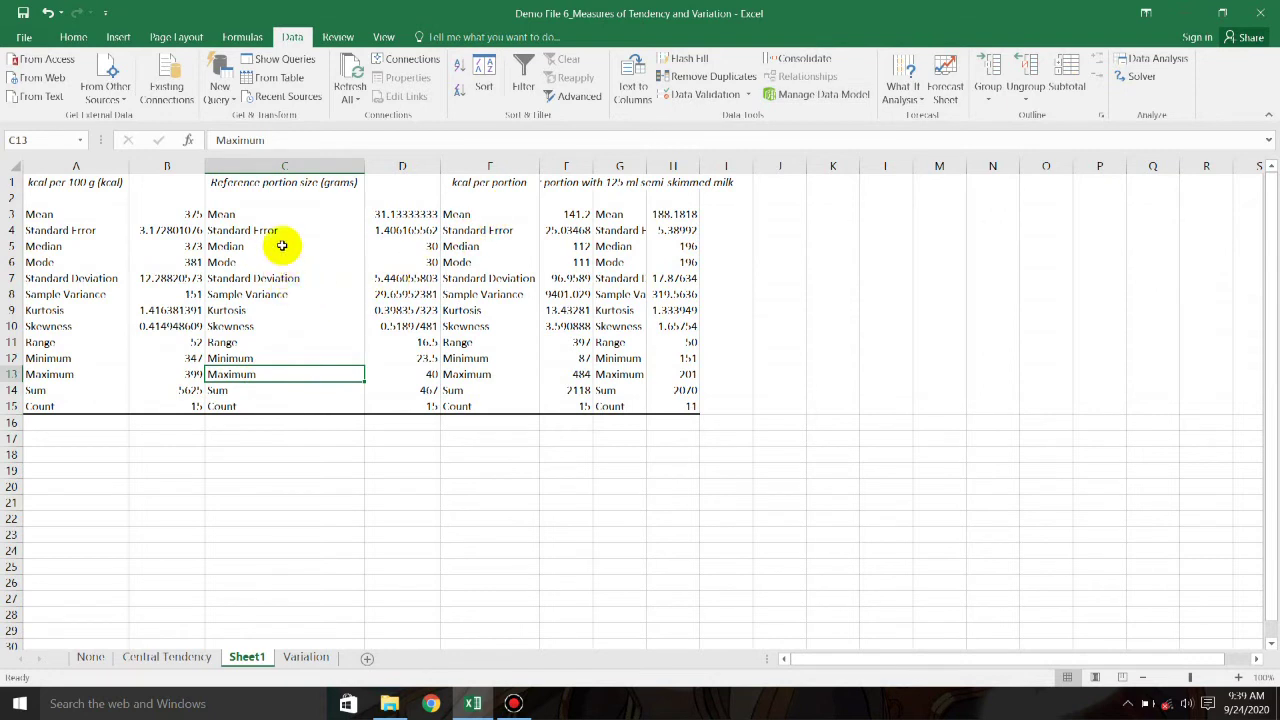
pyautogui.moveTo(265, 214); pyautogui.dragTo(346, 404)
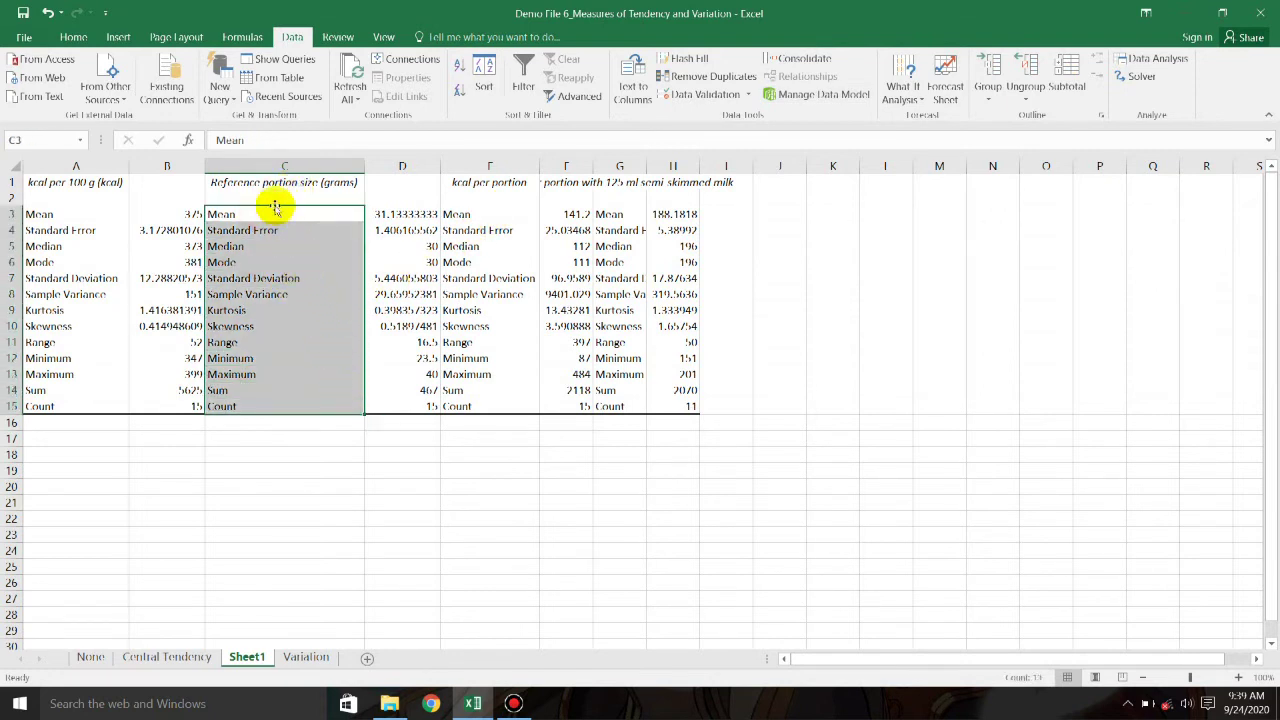
# Autofit column G to show its full heading 'kcal per portion with 125 ml semi-skimmed milk'.
pyautogui.click(272, 182)
pyautogui.moveTo(478, 182); pyautogui.dragTo(573, 406)
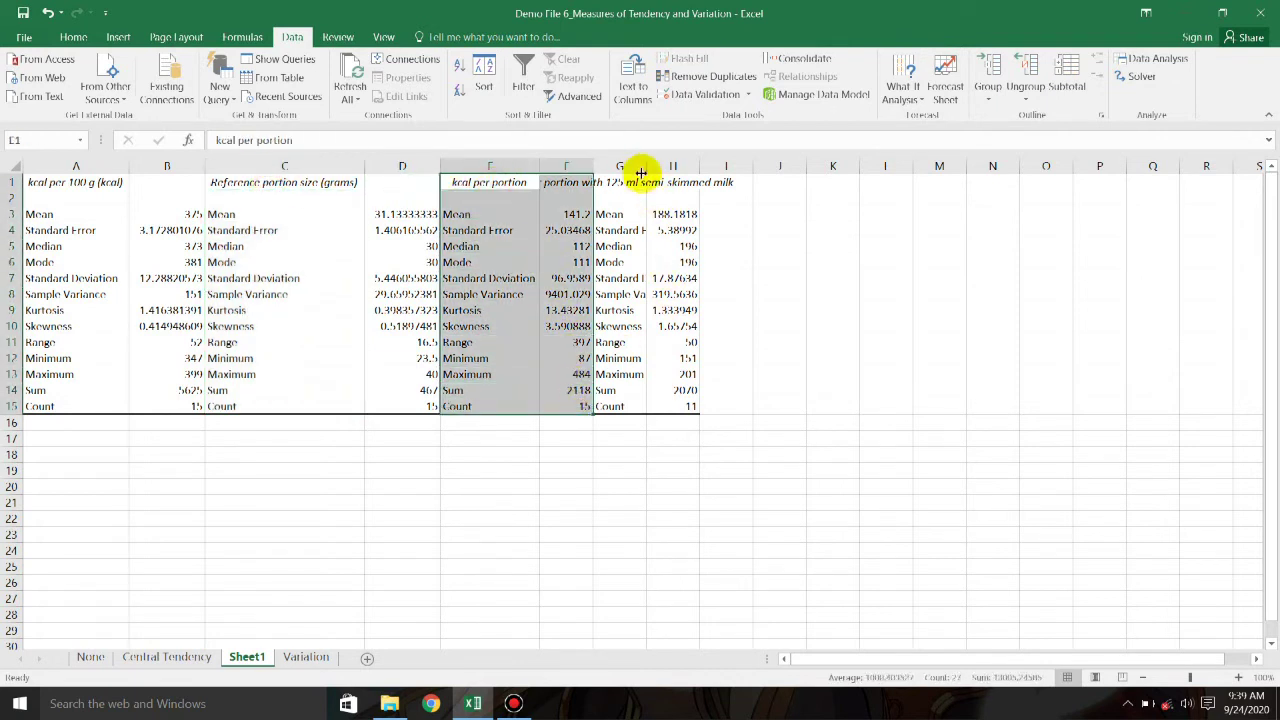
pyautogui.doubleClick(641, 173)
pyautogui.moveTo(651, 178); pyautogui.dragTo(849, 417)
pyautogui.click(666, 459)
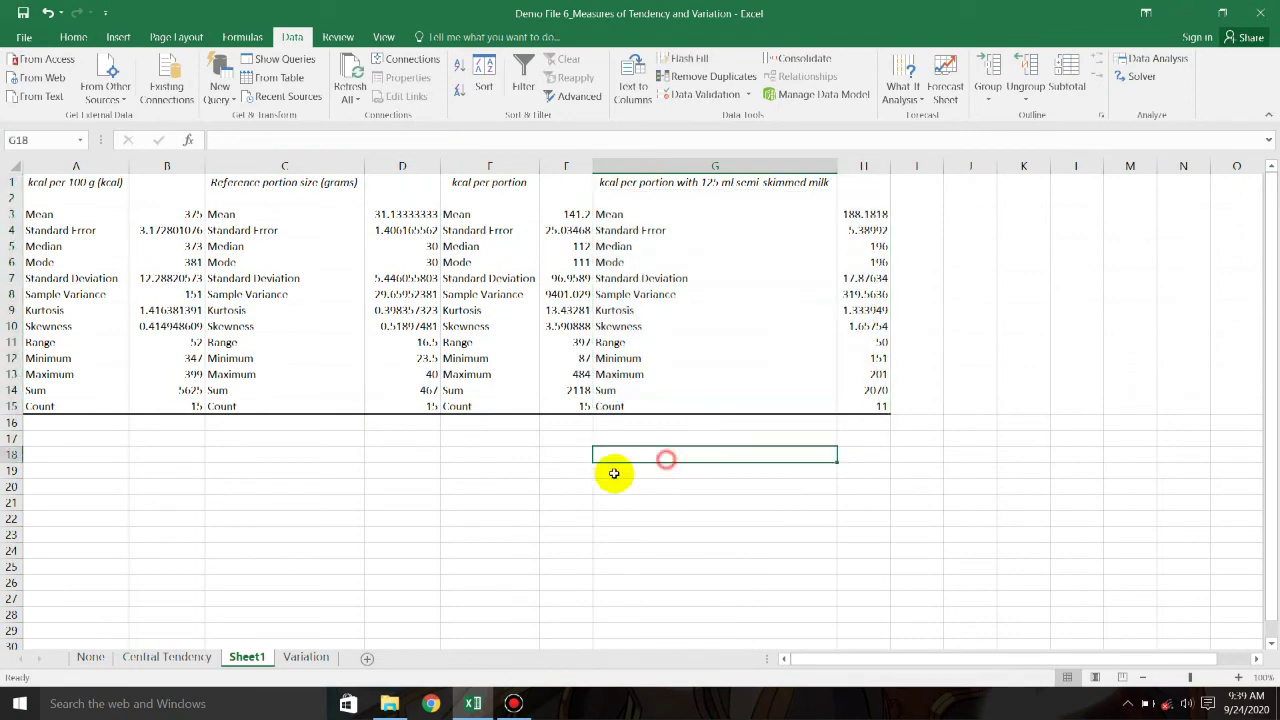